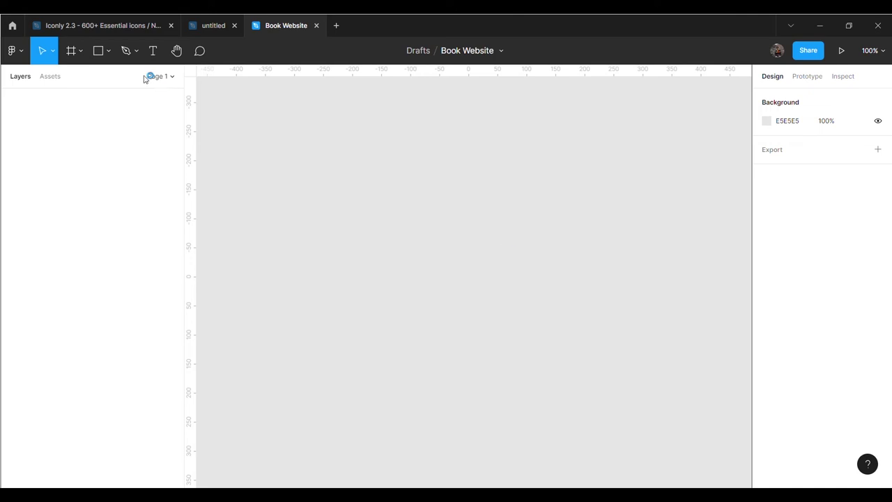
# - Add a 1440×1024 Desktop frame to the Book Website file
pyautogui.click(82, 53)
pyautogui.click(83, 79)
pyautogui.scroll(-1, 809, 227)
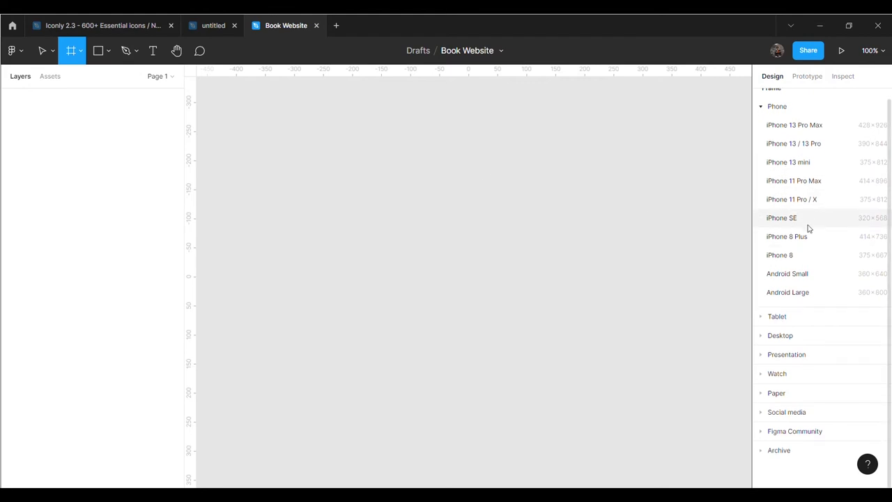
pyautogui.click(798, 342)
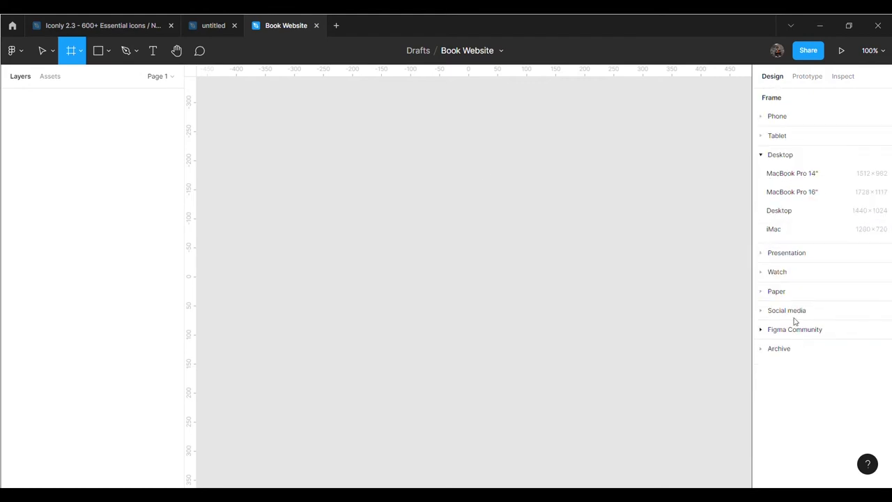
pyautogui.click(791, 212)
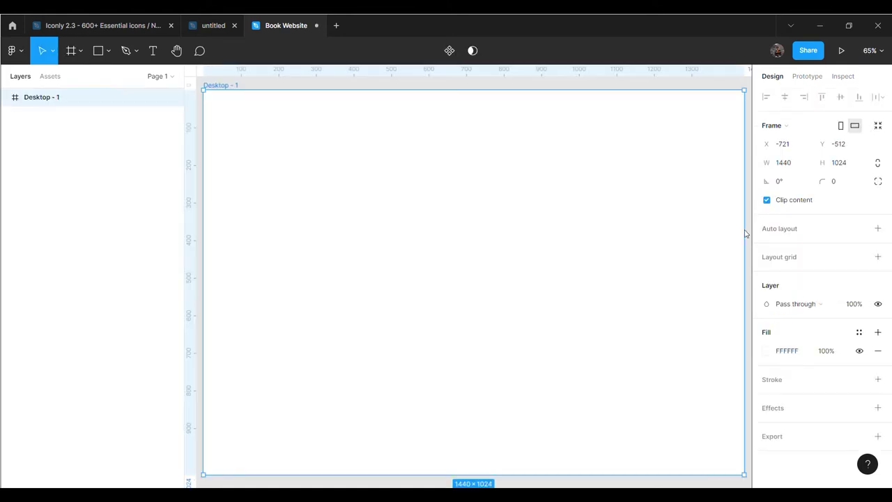
pyautogui.click(714, 86)
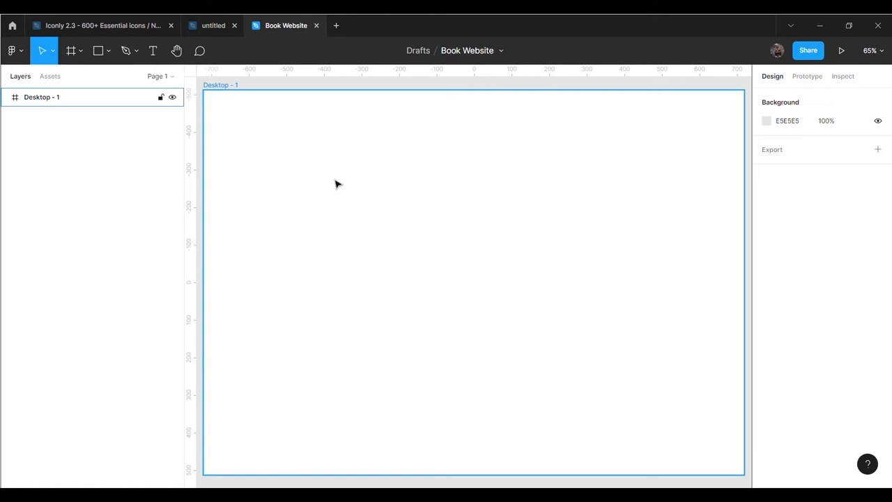
# - Give the Desktop - 1 frame an off-white FFFBF7 fill
pyautogui.scroll(2, 401, 183)
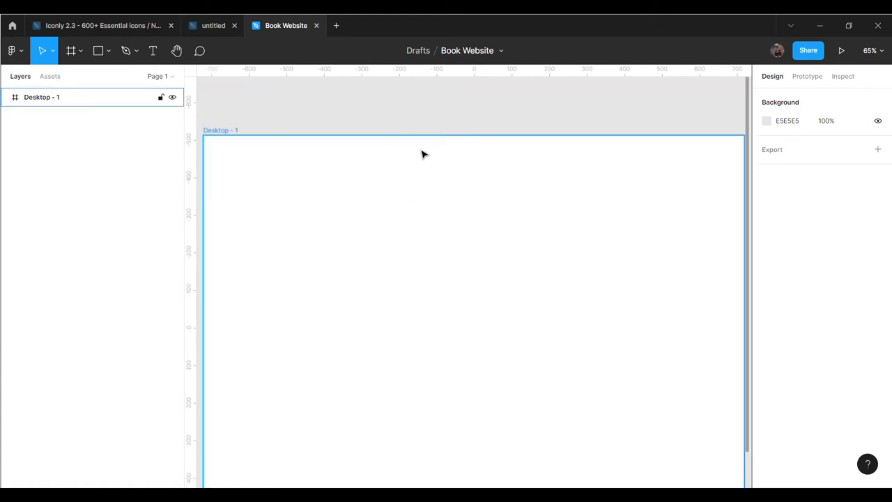
pyautogui.click(570, 232)
pyautogui.click(787, 350)
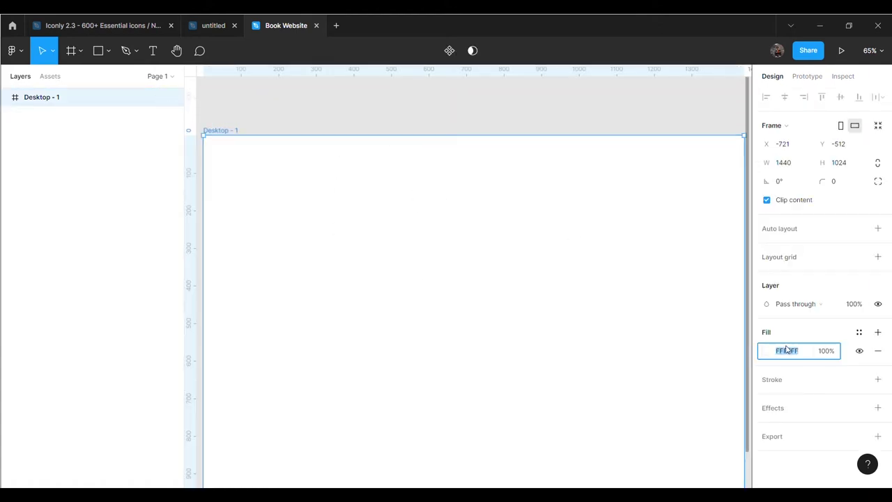
pyautogui.write('FFFBF7')
pyautogui.press('Return')
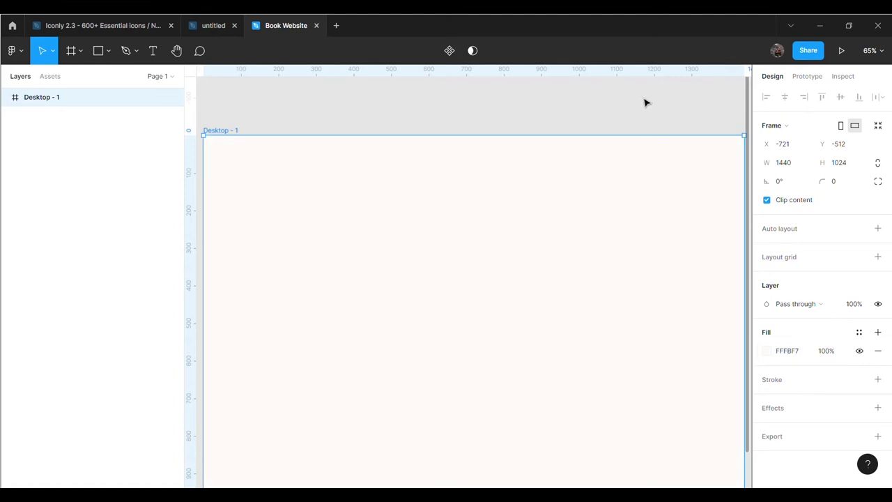
pyautogui.click(644, 102)
# - Zoom out to 55% and place a vertical guide at x 90
pyautogui.hotkey('shift', '1')
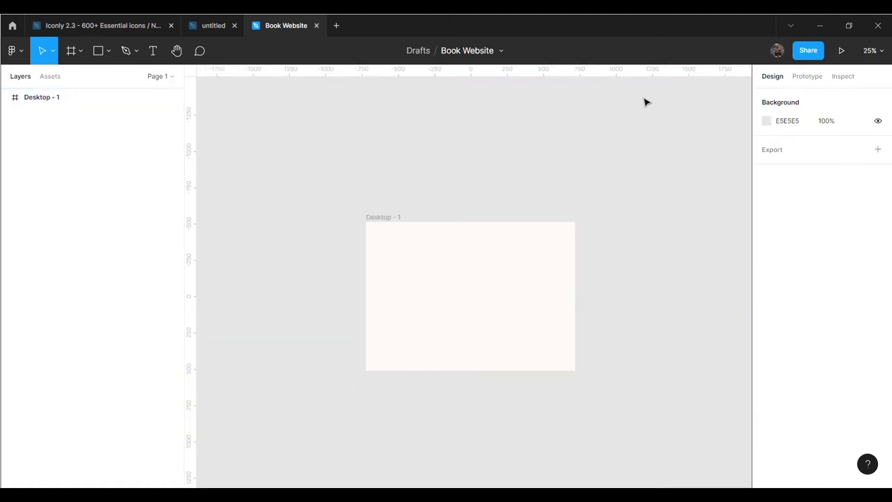
pyautogui.click(871, 60)
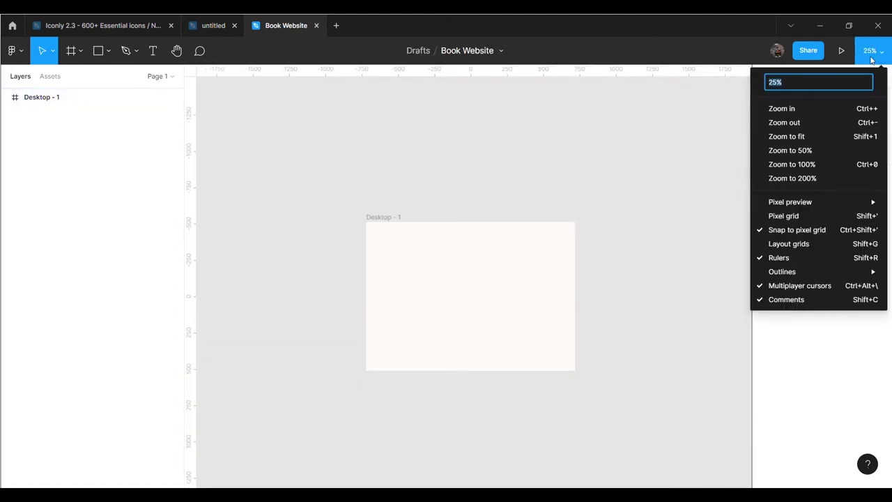
pyautogui.write('65')
pyautogui.press('Return')
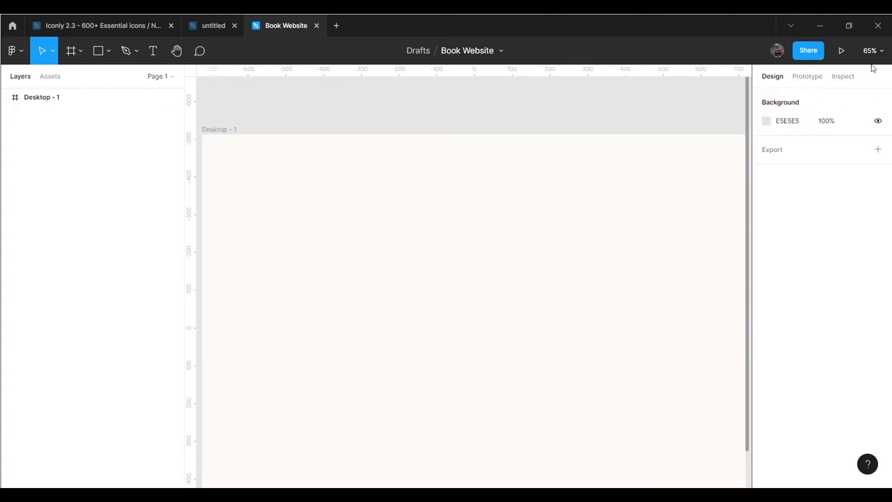
pyautogui.click(871, 60)
pyautogui.press('Return')
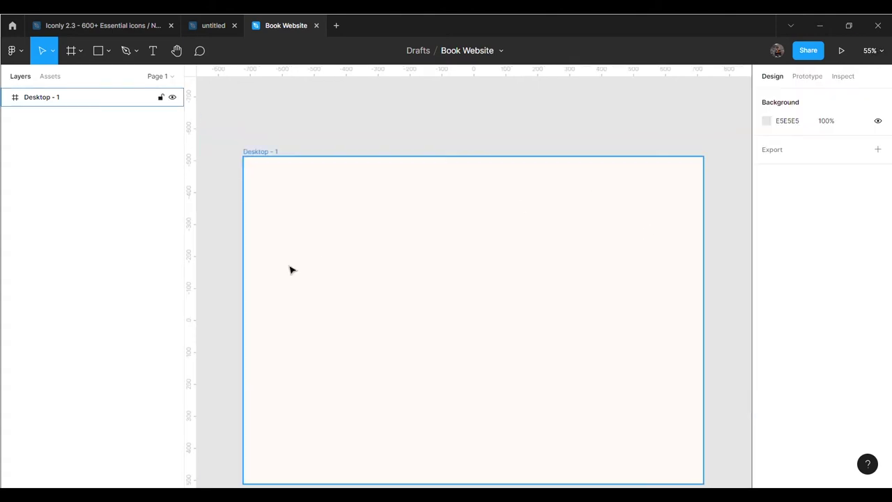
pyautogui.moveTo(195, 302); pyautogui.dragTo(278, 304)
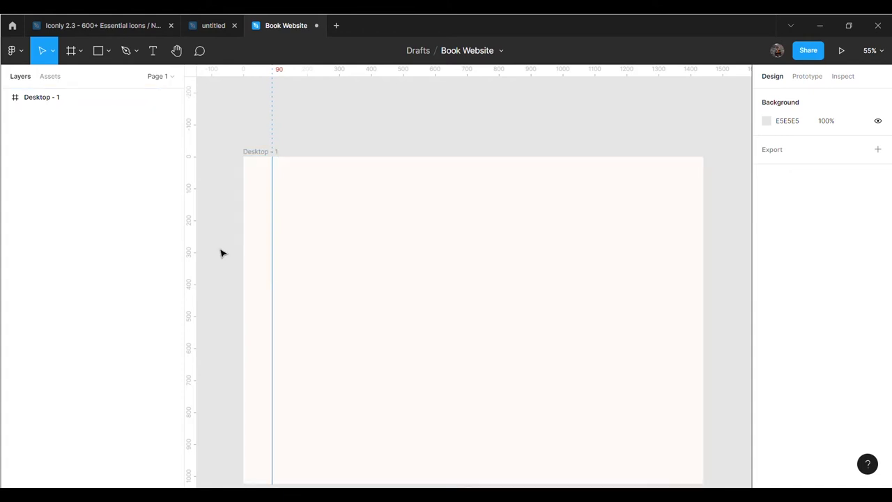
# - Add a second vertical guide at x 1350 to mark the right margin
pyautogui.moveTo(202, 270); pyautogui.dragTo(683, 282)
pyautogui.click(712, 135)
pyautogui.scroll(-1, 526, 143)
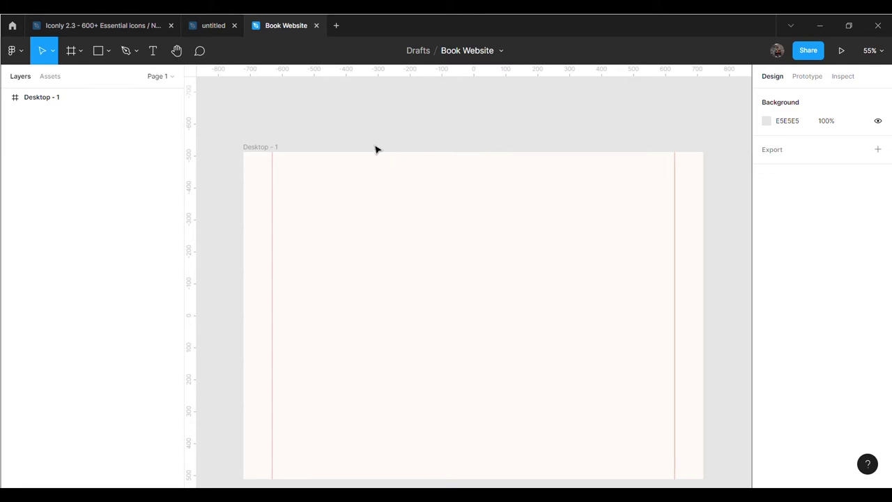
pyautogui.click(153, 51)
# - Type the Books heading and style it Goldman Bold at size 35
pyautogui.click(315, 117)
pyautogui.write('Books')
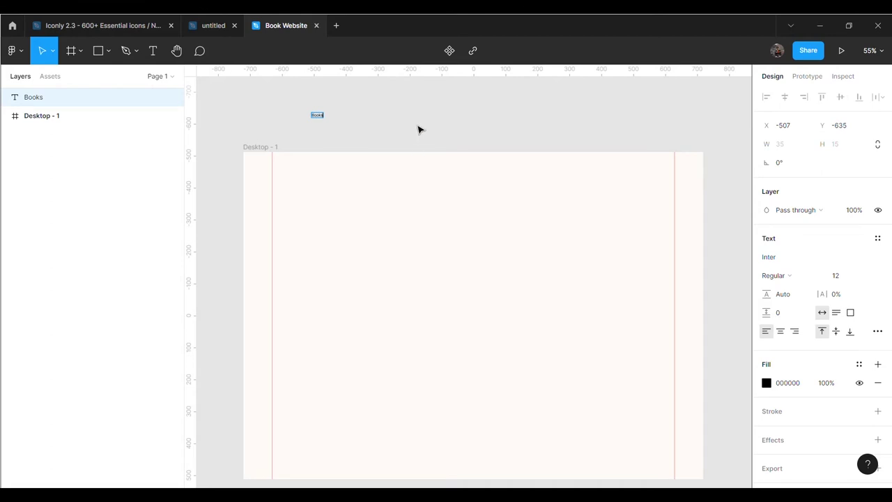
pyautogui.press('Escape')
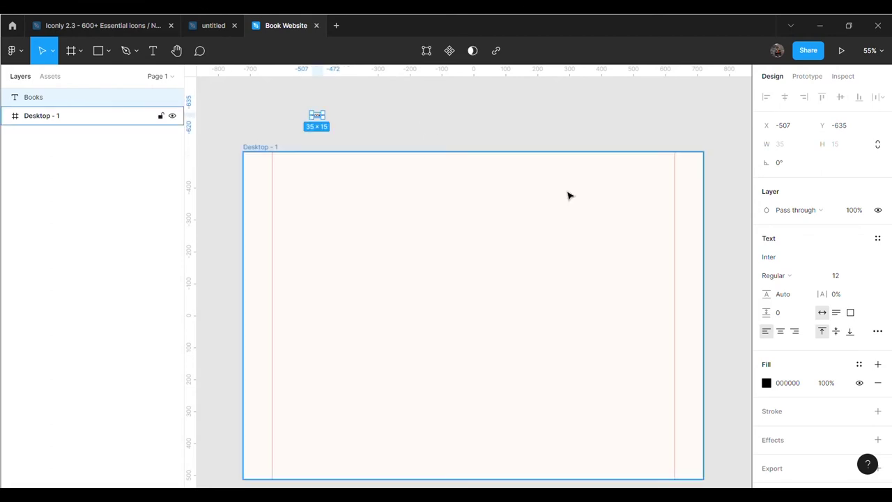
pyautogui.click(842, 275)
pyautogui.write('5')
pyautogui.press('Return')
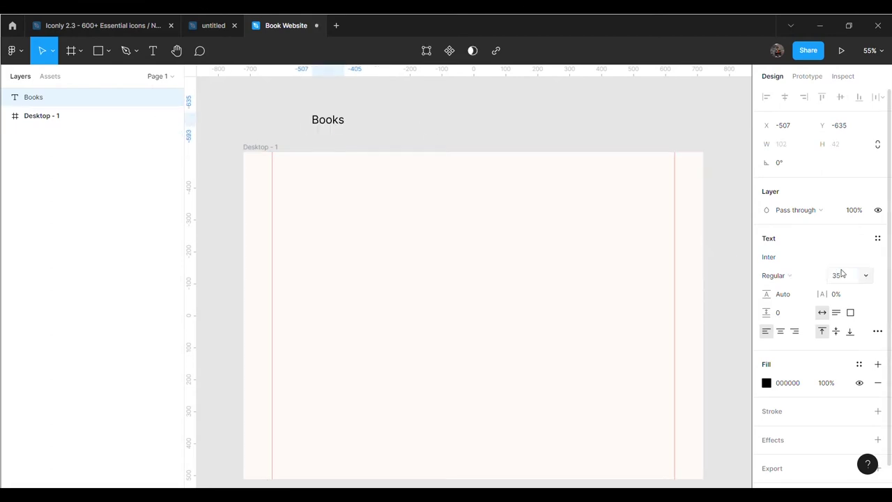
pyautogui.click(782, 258)
pyautogui.write('Goldman')
pyautogui.press('Return')
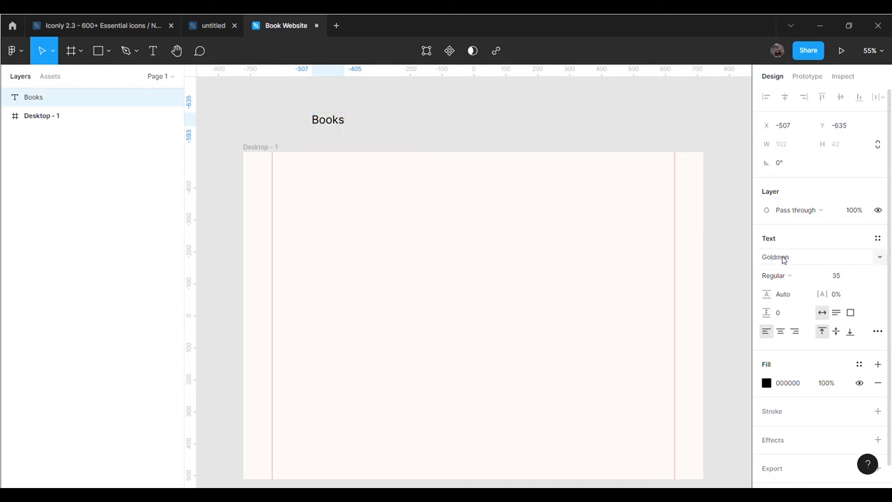
pyautogui.click(773, 276)
pyautogui.click(785, 290)
# - Move Books into the frame at x 90, y 46 against the left guide
pyautogui.click(448, 119)
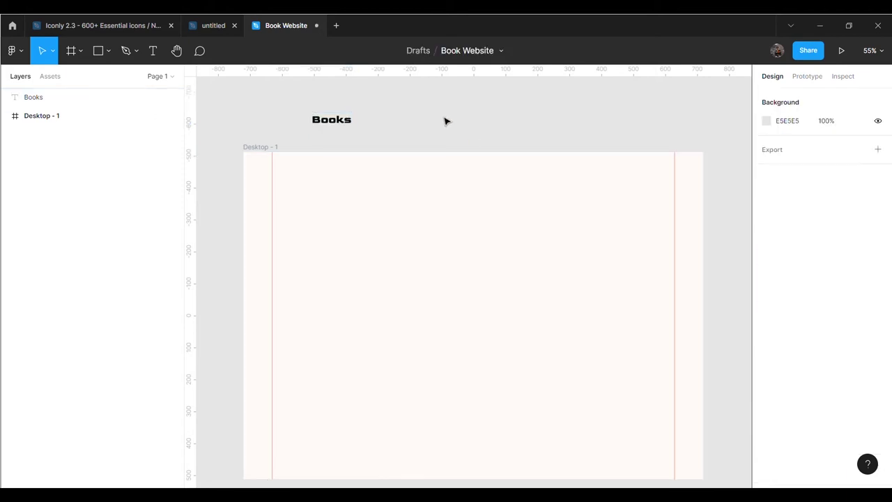
pyautogui.moveTo(343, 124)
pyautogui.mouseDown()
pyautogui.moveTo(319, 183)
pyautogui.moveTo(307, 183)
pyautogui.mouseUp()
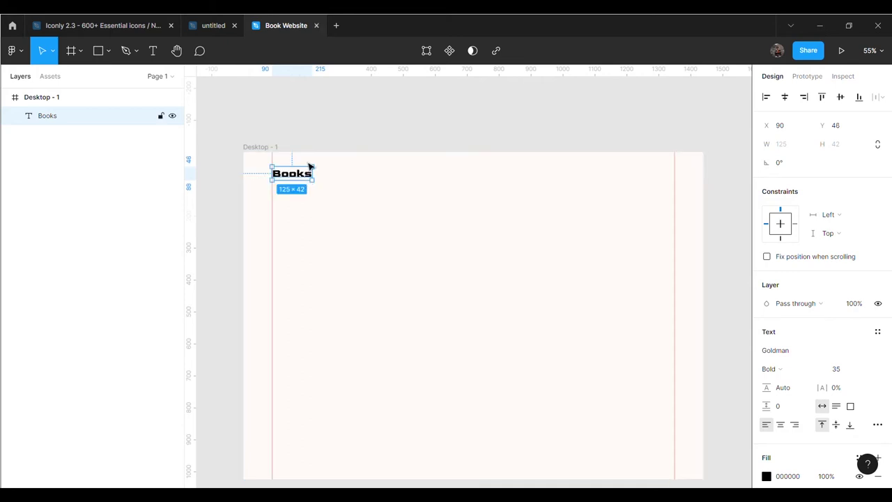
pyautogui.click(329, 127)
pyautogui.hotkey('shift', '0')
pyautogui.scroll(2, 328, 161)
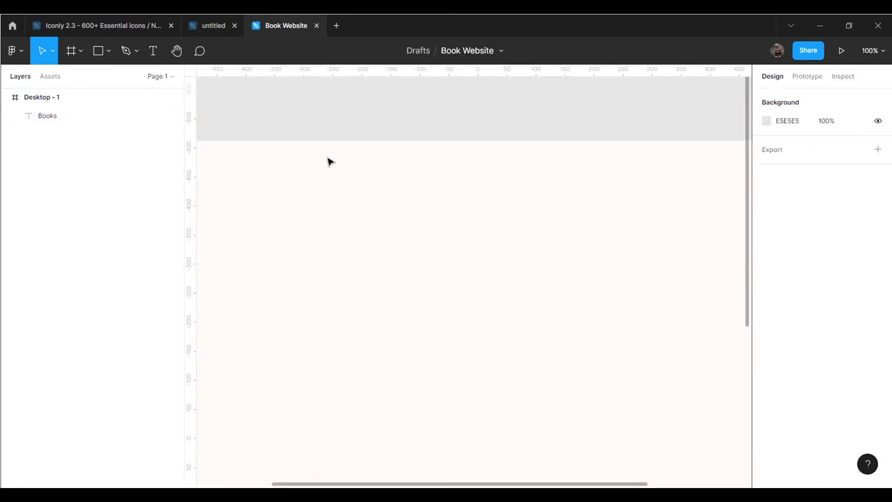
pyautogui.scroll(3, 308, 147)
pyautogui.moveTo(344, 153); pyautogui.dragTo(146, 177)
pyautogui.scroll(-1, 454, 202)
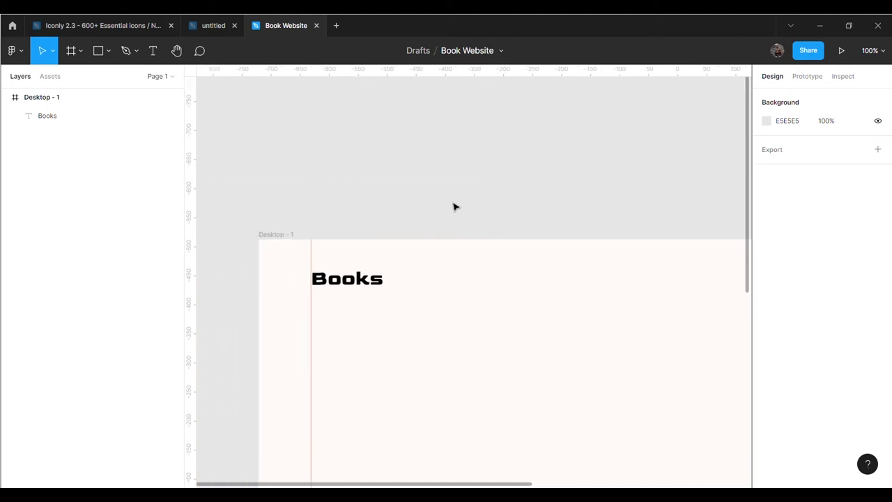
pyautogui.scroll(-3, 472, 223)
pyautogui.moveTo(455, 486); pyautogui.dragTo(524, 481)
pyautogui.click(153, 50)
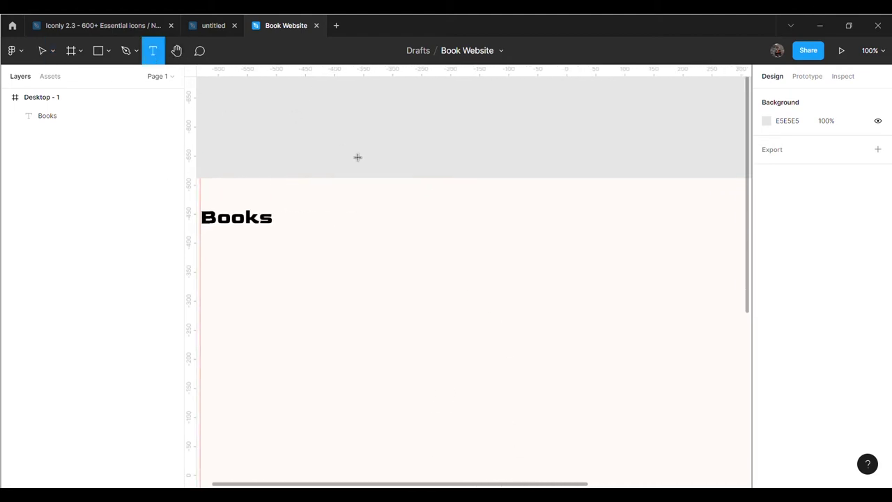
pyautogui.click(356, 156)
pyautogui.write('Home')
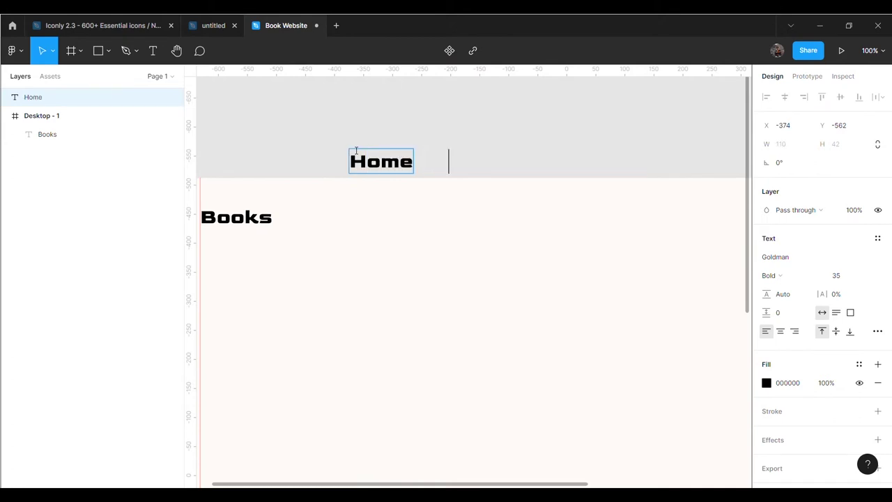
pyautogui.write('     Browser')
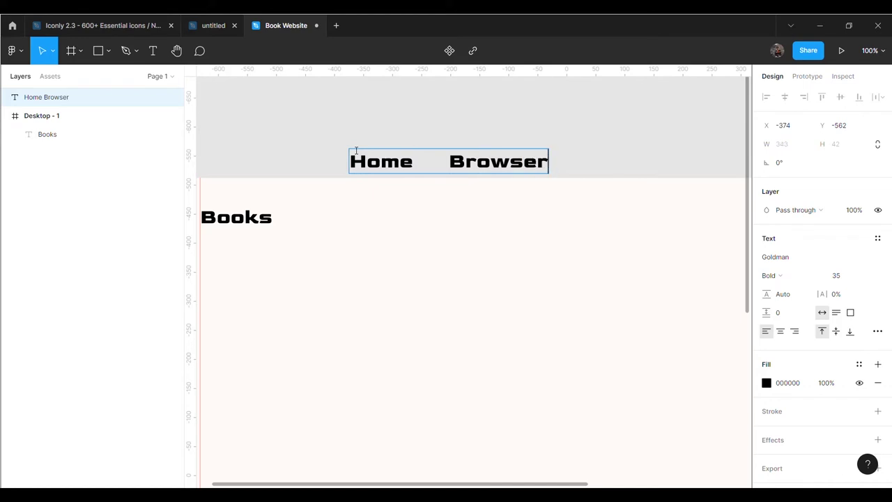
pyautogui.press('Escape')
pyautogui.click(800, 261)
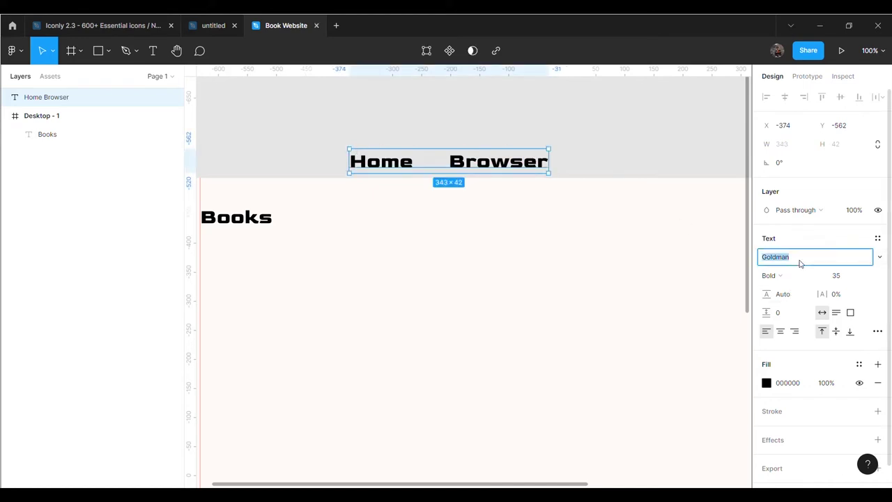
pyautogui.write('Gilroy')
pyautogui.press('Return')
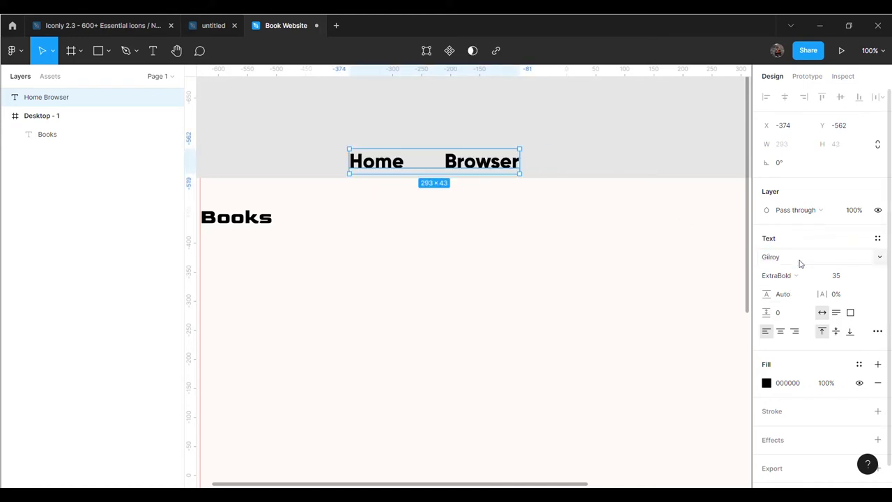
pyautogui.click(879, 257)
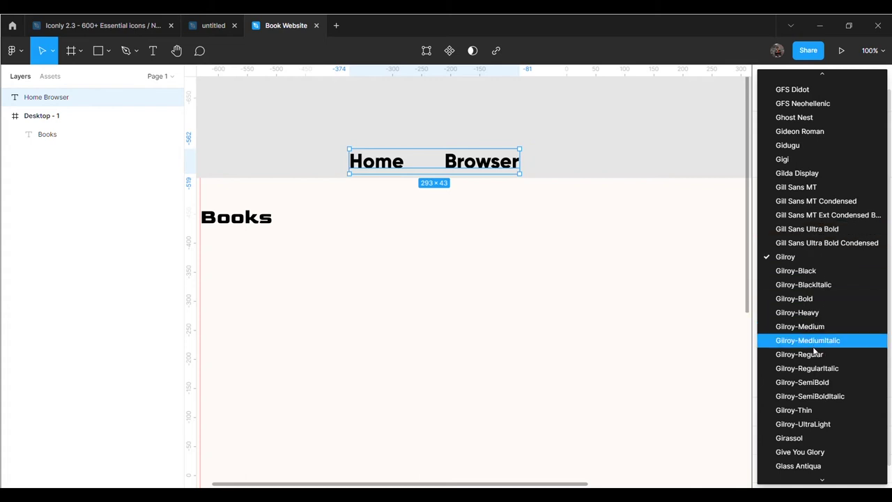
pyautogui.click(827, 387)
pyautogui.click(841, 277)
pyautogui.write('18')
pyautogui.press('Return')
pyautogui.click(557, 154)
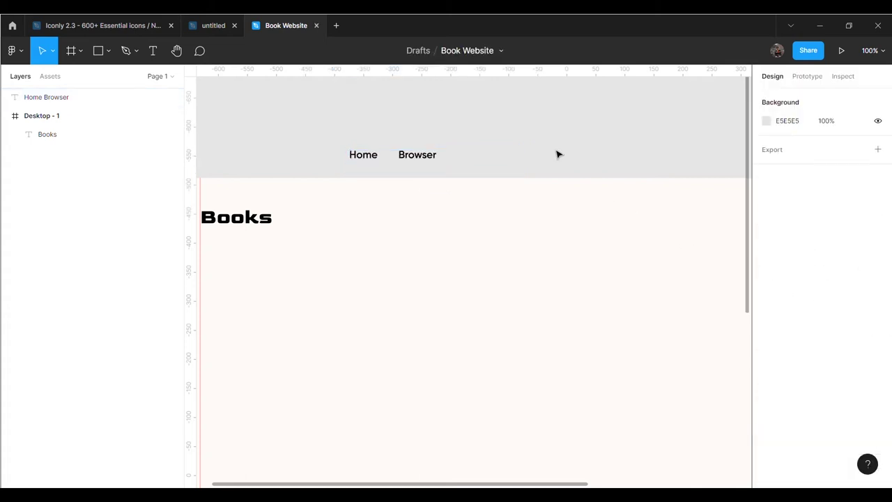
pyautogui.moveTo(422, 158)
pyautogui.mouseDown()
pyautogui.moveTo(493, 226)
pyautogui.moveTo(512, 225)
pyautogui.mouseUp()
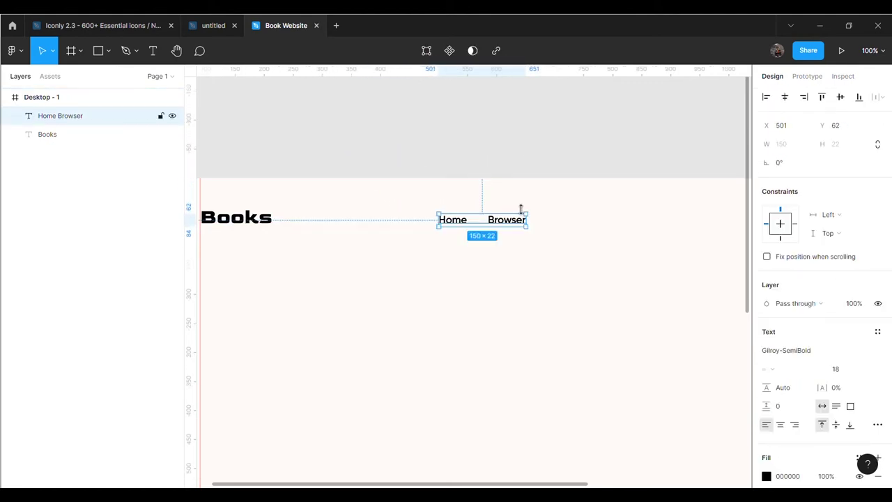
pyautogui.click(561, 132)
pyautogui.press('-')
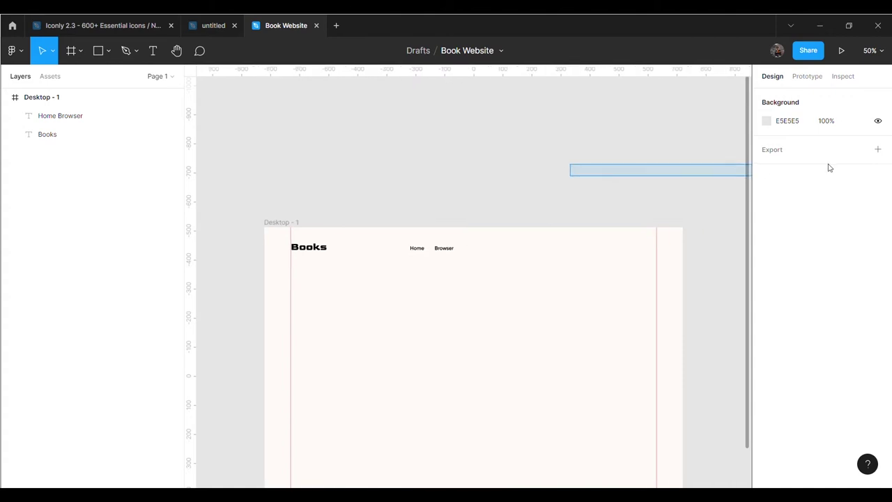
pyautogui.hscroll(3, 619, 218)
pyautogui.scroll(-2, 650, 190)
pyautogui.hotkey('shift', '0')
pyautogui.scroll(2, 666, 190)
pyautogui.scroll(2, 665, 190)
pyautogui.moveTo(662, 186); pyautogui.dragTo(774, 167)
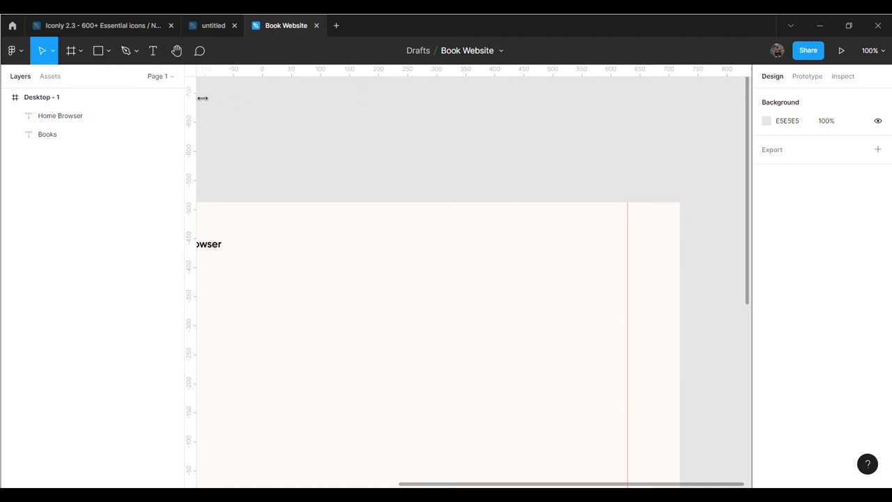
pyautogui.click(108, 50)
# - Draw a horizontal underline in the header, level with the nav links
pyautogui.click(108, 91)
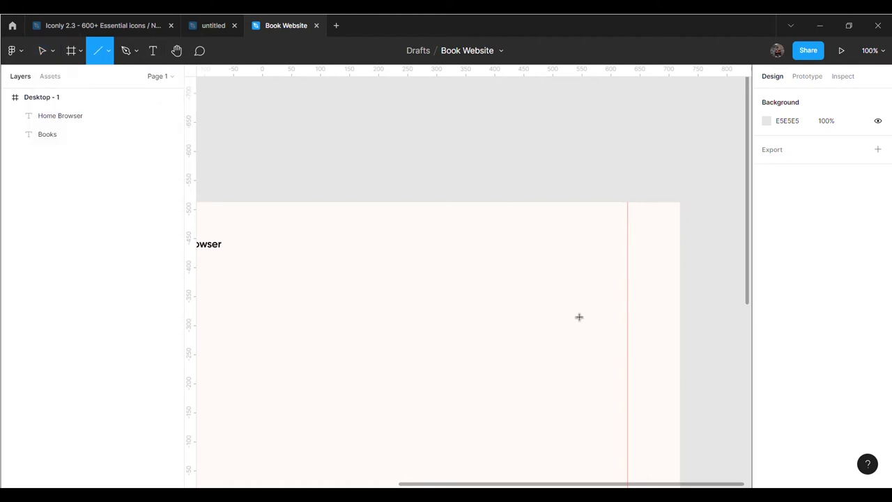
pyautogui.moveTo(382, 263)
pyautogui.mouseDown()
pyautogui.moveTo(533, 263)
pyautogui.moveTo(527, 269)
pyautogui.mouseUp()
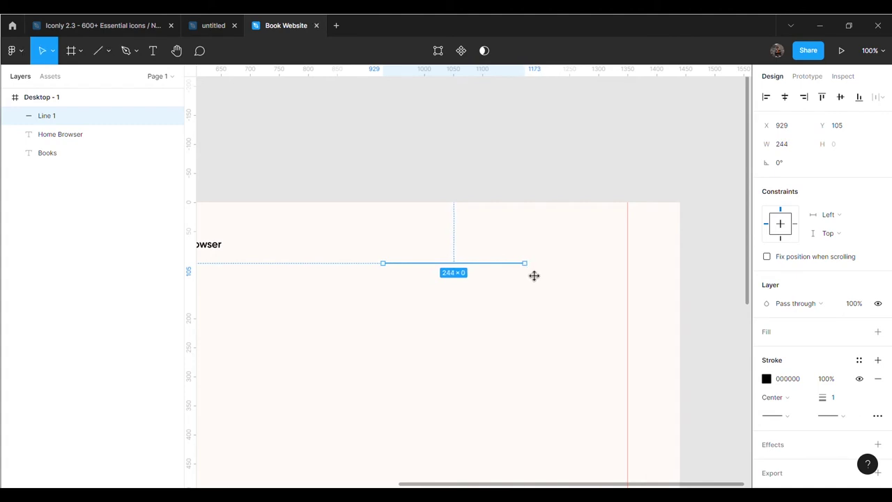
pyautogui.click(474, 275)
pyautogui.moveTo(470, 269); pyautogui.dragTo(480, 256)
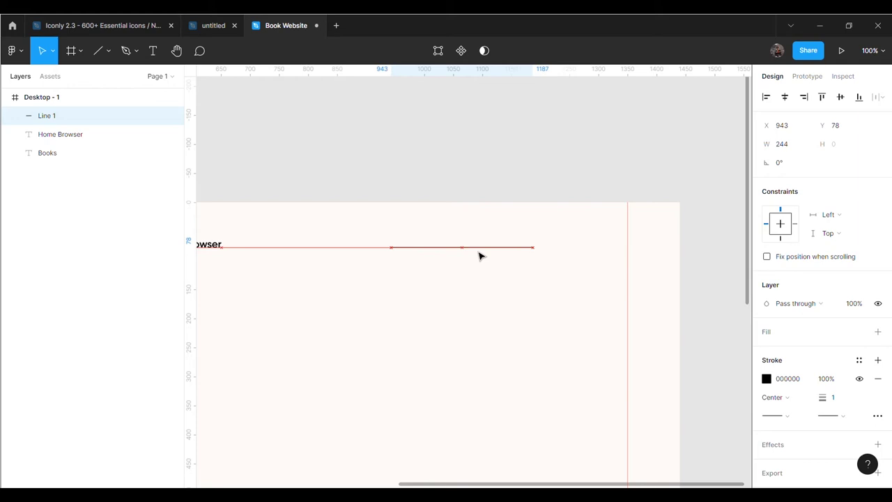
pyautogui.click(516, 163)
# - Add 'Search..' placeholder text aligned above the underline's left end
pyautogui.click(153, 50)
pyautogui.click(289, 133)
pyautogui.write('Sear')
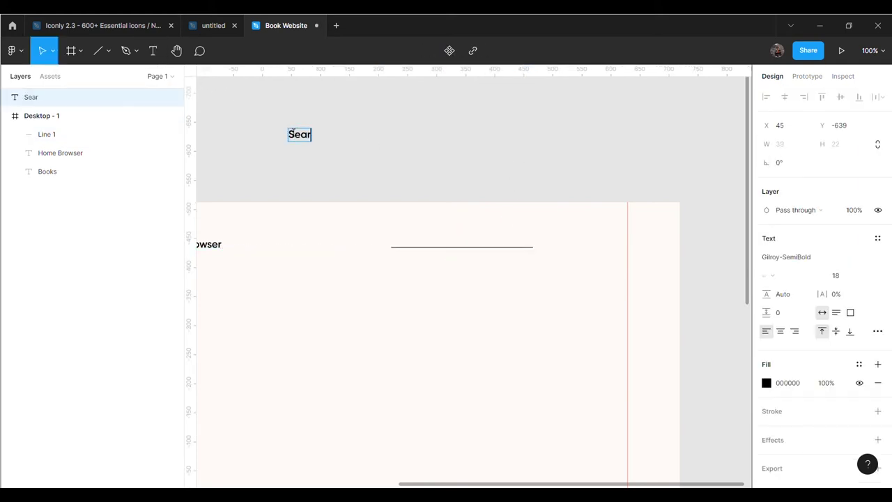
pyautogui.write('ch..')
pyautogui.press('Escape')
pyautogui.moveTo(309, 135)
pyautogui.mouseDown()
pyautogui.moveTo(430, 239)
pyautogui.moveTo(423, 246)
pyautogui.mouseUp()
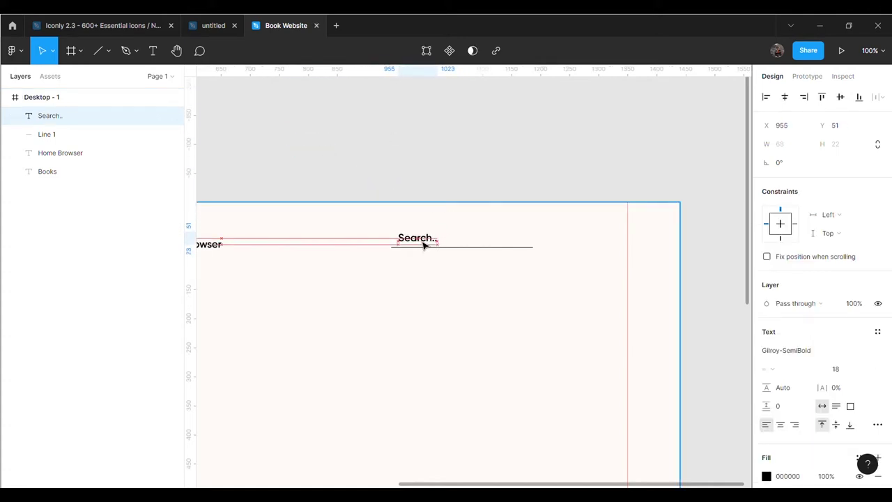
pyautogui.moveTo(423, 245); pyautogui.dragTo(419, 245)
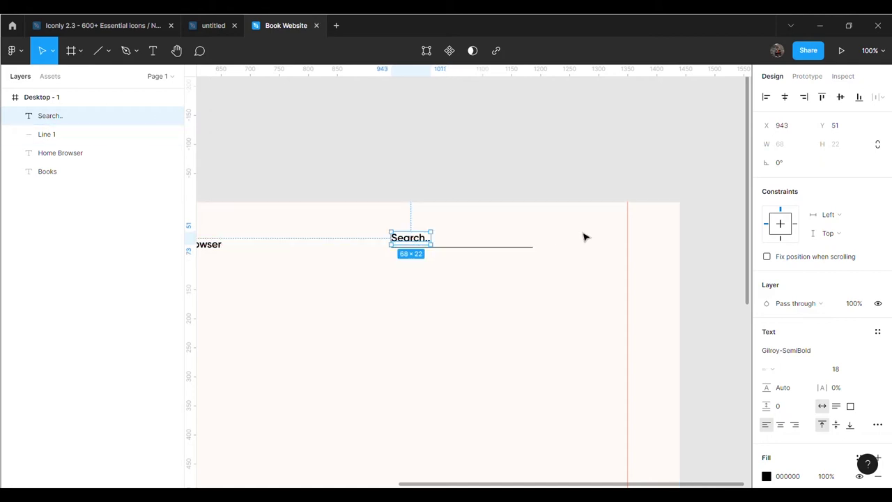
pyautogui.click(511, 154)
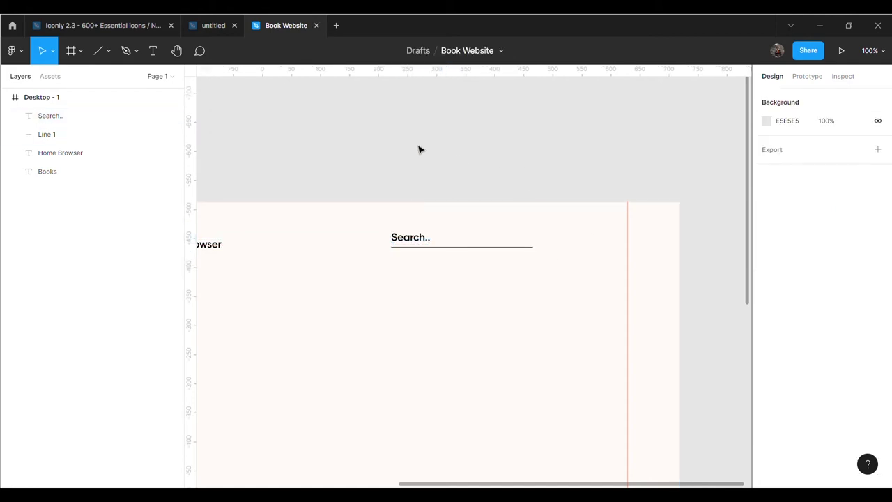
pyautogui.rightClick(388, 153)
pyautogui.moveTo(418, 251)
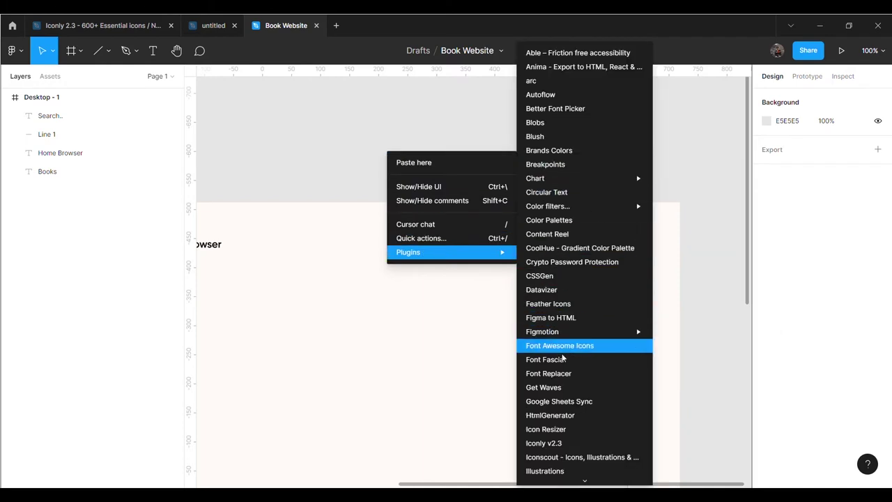
# - Insert the Feather Icons 'search' magnifier and place it at the underline's right end
pyautogui.scroll(-1, 566, 387)
pyautogui.scroll(-3, 566, 386)
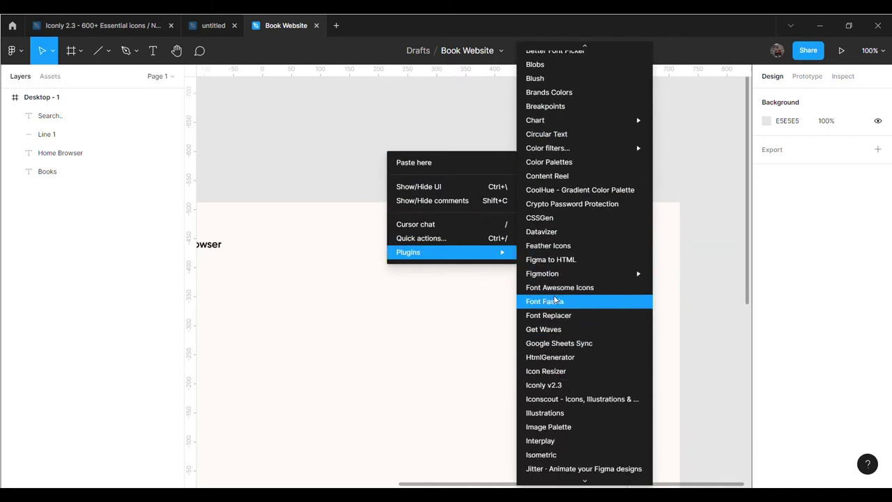
pyautogui.click(562, 251)
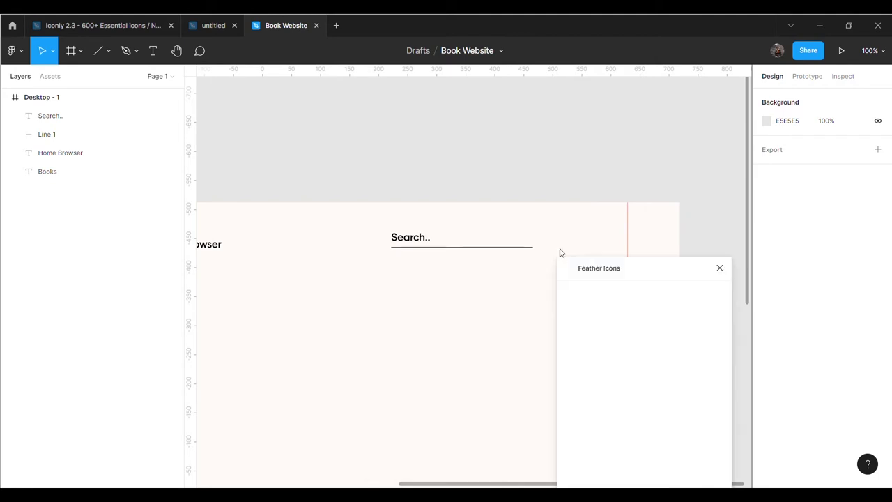
pyautogui.write('sea')
pyautogui.click(575, 287)
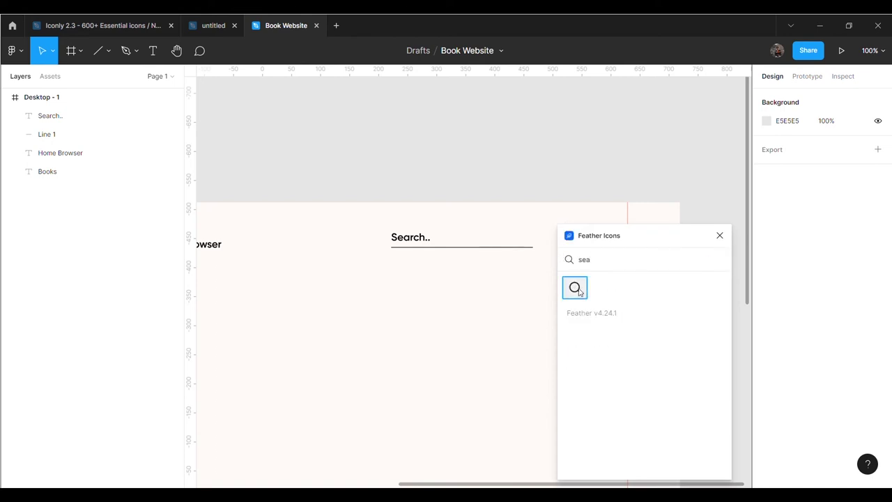
pyautogui.click(720, 237)
pyautogui.moveTo(482, 288); pyautogui.dragTo(526, 242)
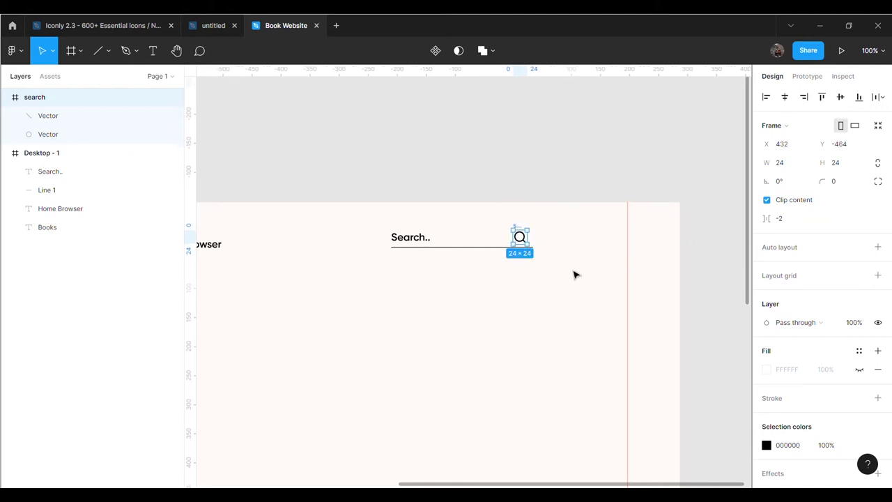
pyautogui.press('Right')
pyautogui.press('Right')
pyautogui.press('Right')
pyautogui.click(554, 152)
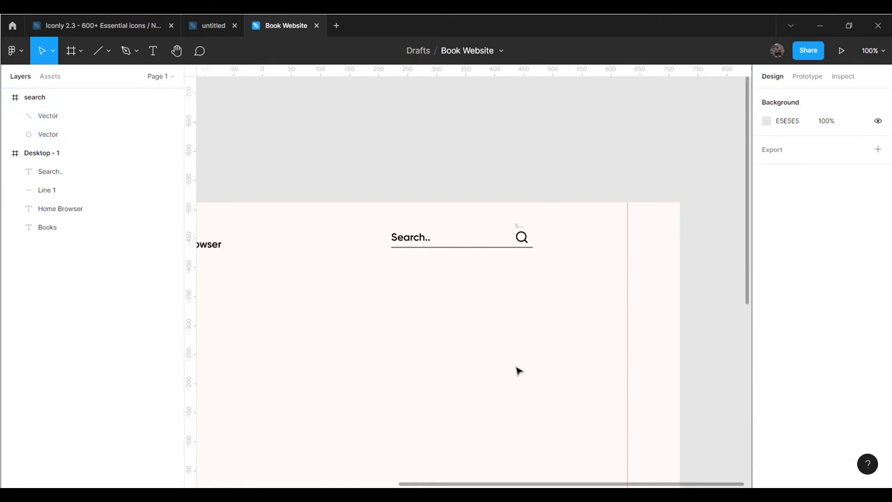
# - Draw a 36×36 grey D9D9D9 circle at x 1312, y 48, right of the search bar
pyautogui.click(71, 50)
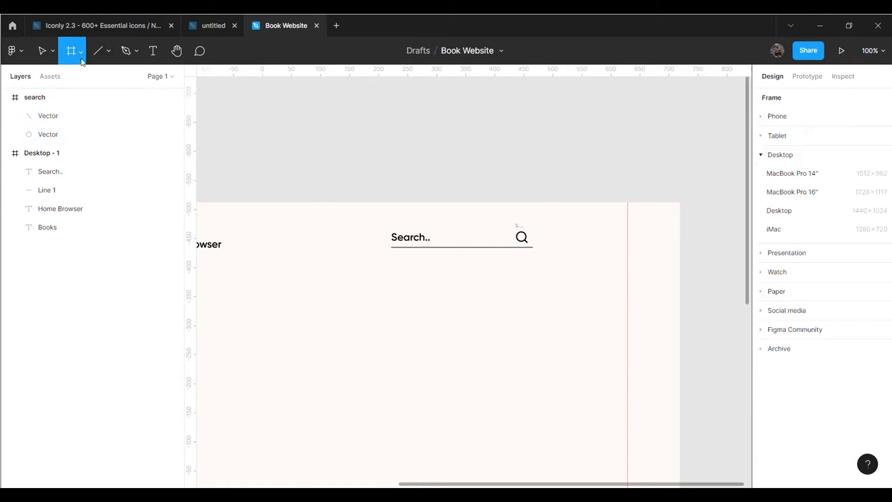
pyautogui.click(103, 56)
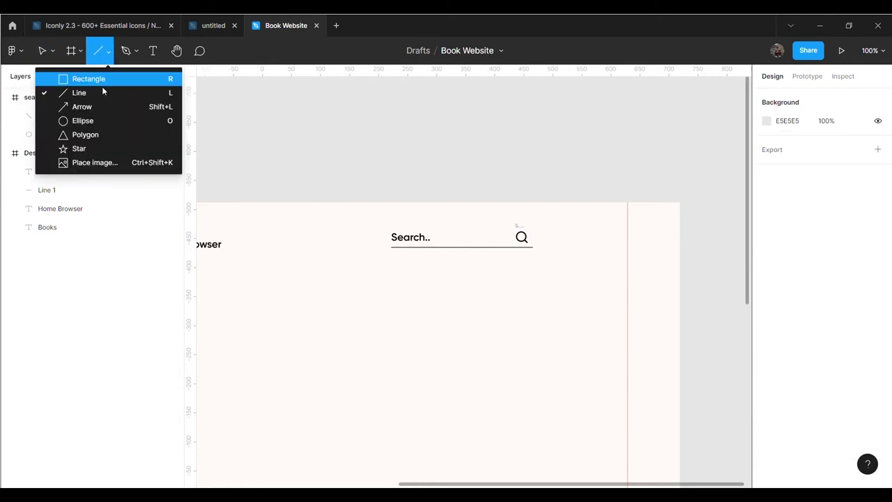
pyautogui.click(101, 119)
pyautogui.moveTo(428, 118); pyautogui.dragTo(453, 142)
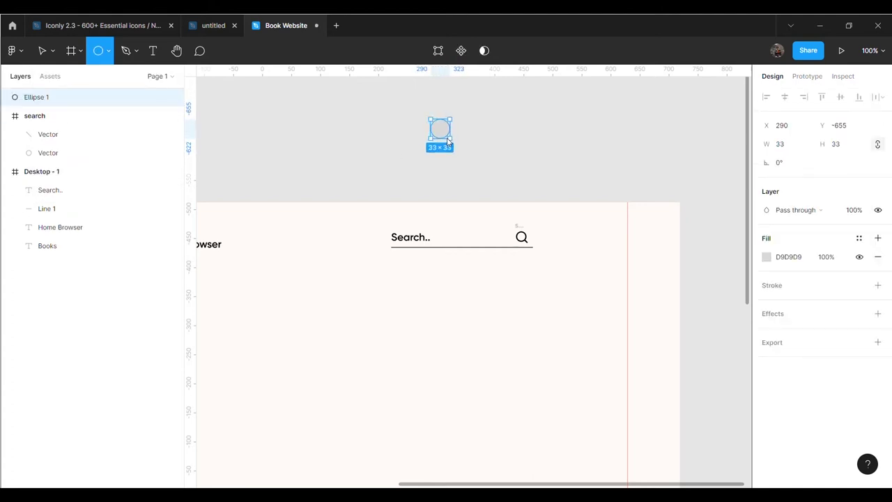
pyautogui.moveTo(450, 136)
pyautogui.mouseDown()
pyautogui.moveTo(621, 247)
pyautogui.moveTo(626, 270)
pyautogui.mouseUp()
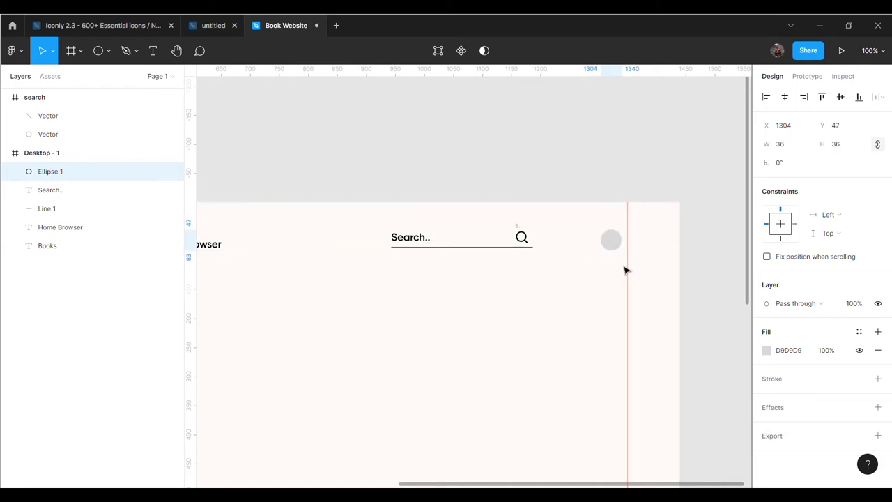
pyautogui.moveTo(625, 271); pyautogui.dragTo(624, 267)
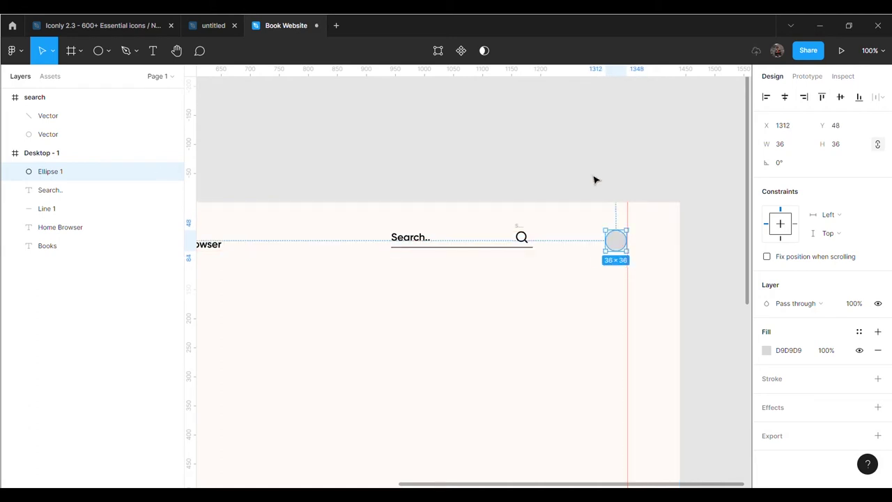
pyautogui.click(593, 174)
pyautogui.moveTo(631, 168)
pyautogui.mouseDown()
pyautogui.moveTo(758, 179)
pyautogui.moveTo(673, 193)
pyautogui.mouseUp()
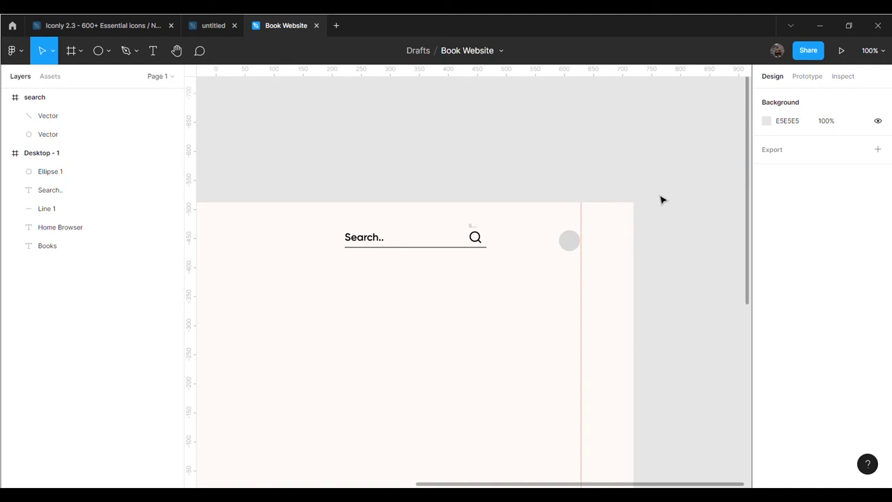
# - Insert the bold Notification bell icon from the Iconly v2.3 plugin
pyautogui.rightClick(472, 209)
pyautogui.click(442, 133)
pyautogui.rightClick(433, 126)
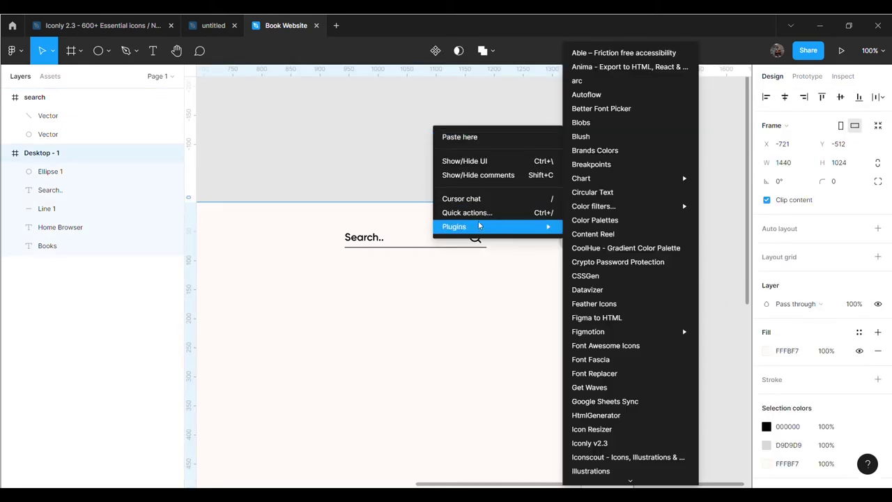
pyautogui.scroll(-2, 623, 349)
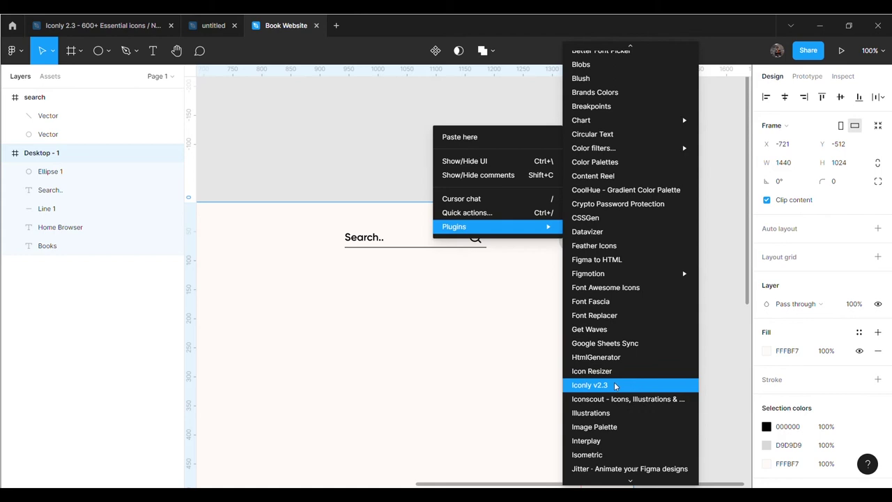
pyautogui.click(615, 386)
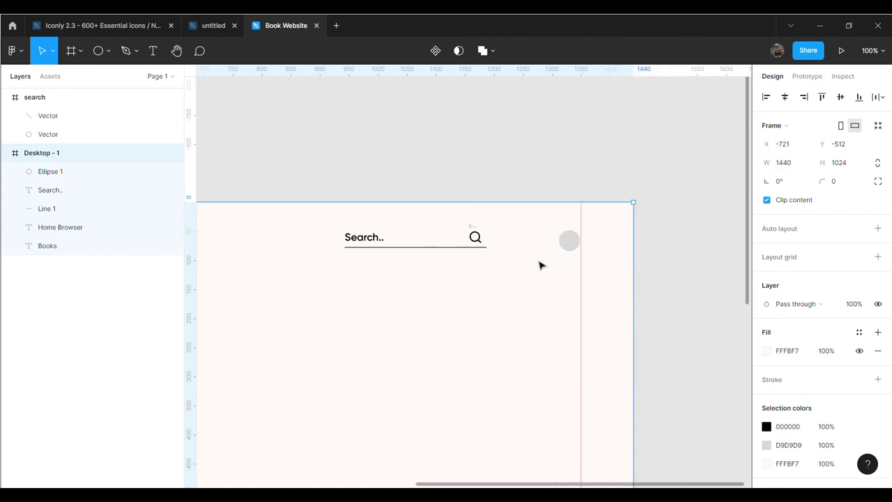
pyautogui.scroll(-2, 673, 339)
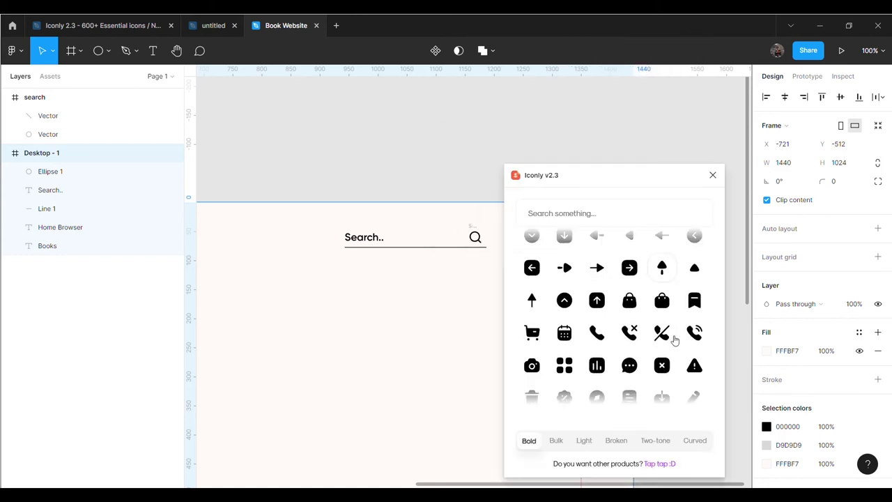
pyautogui.scroll(-2, 671, 342)
pyautogui.scroll(-4, 627, 339)
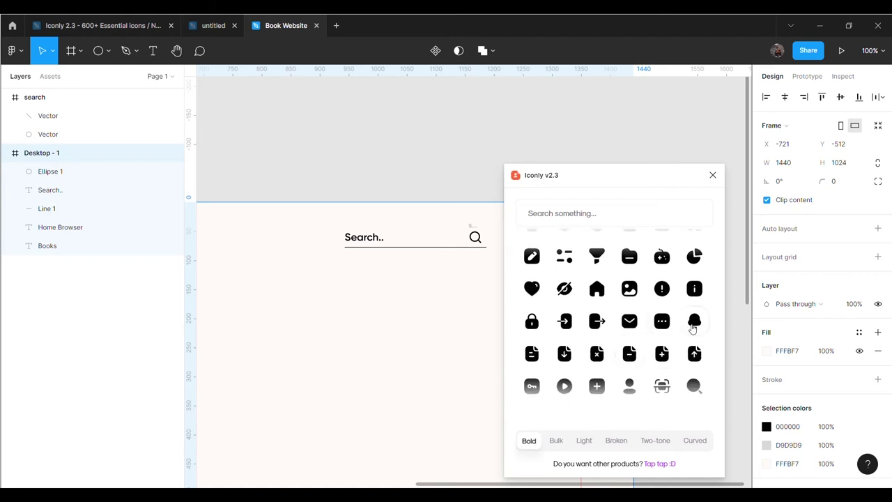
pyautogui.click(694, 322)
pyautogui.click(712, 177)
pyautogui.click(475, 282)
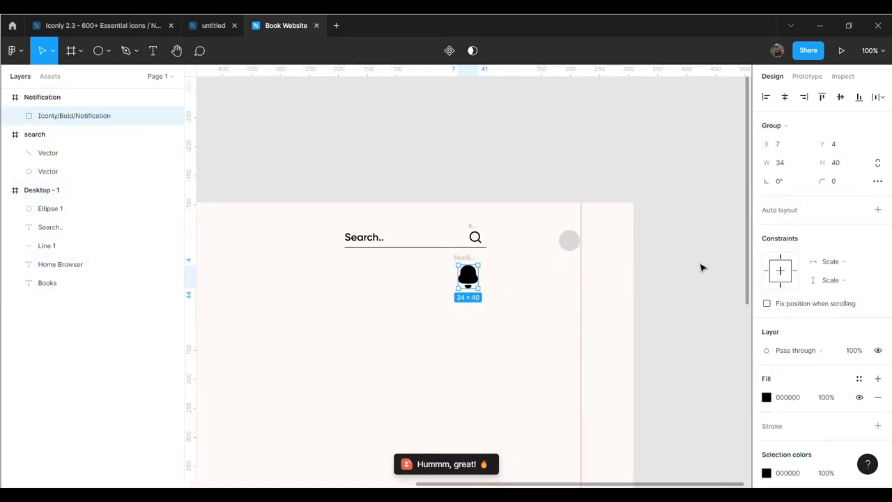
# - Resize the bell to 22 wide and place it at x 1239, y 53 beside the circle
pyautogui.click(781, 164)
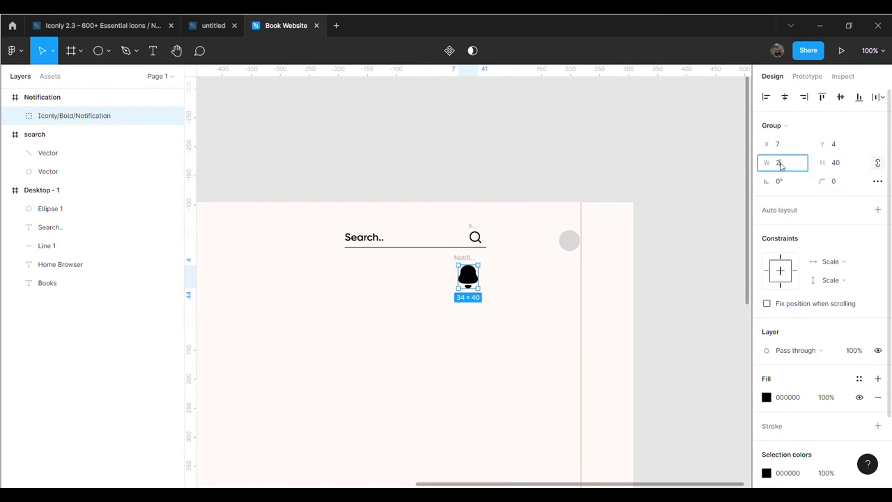
pyautogui.write('8')
pyautogui.press('Return')
pyautogui.write('25')
pyautogui.press('Return')
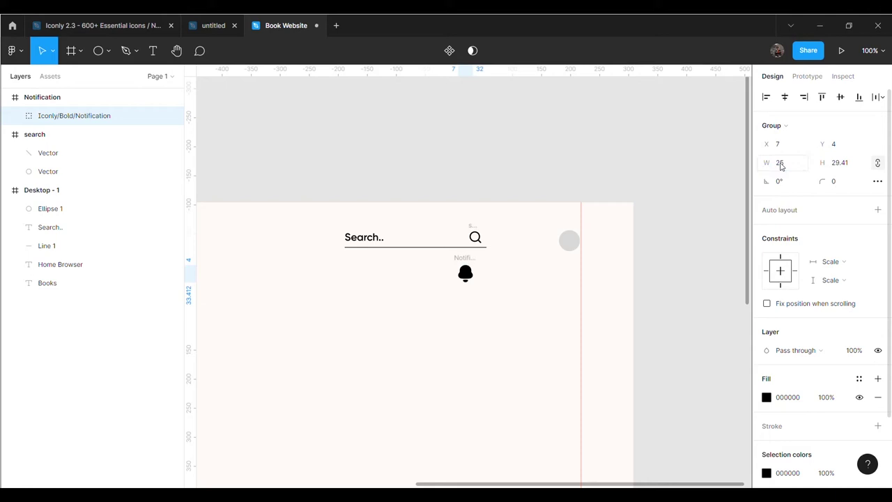
pyautogui.click(793, 163)
pyautogui.write('22')
pyautogui.press('Return')
pyautogui.moveTo(464, 272)
pyautogui.mouseDown()
pyautogui.moveTo(537, 245)
pyautogui.moveTo(528, 243)
pyautogui.mouseUp()
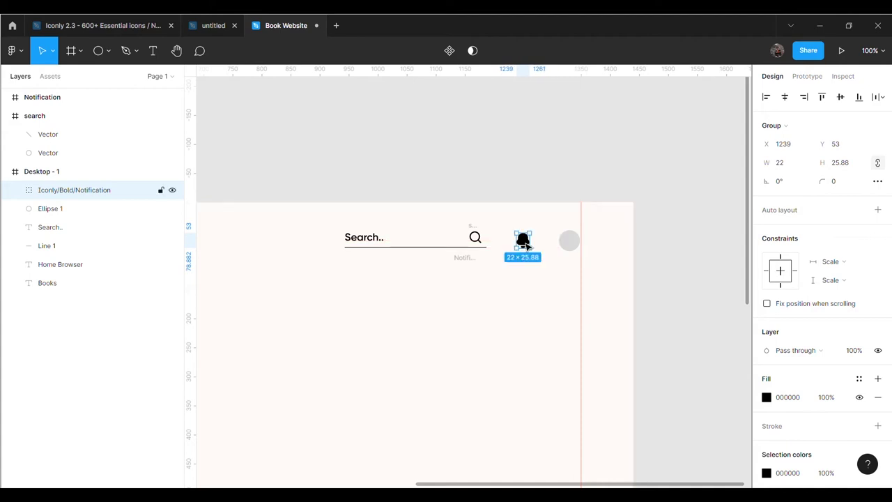
pyautogui.click(470, 270)
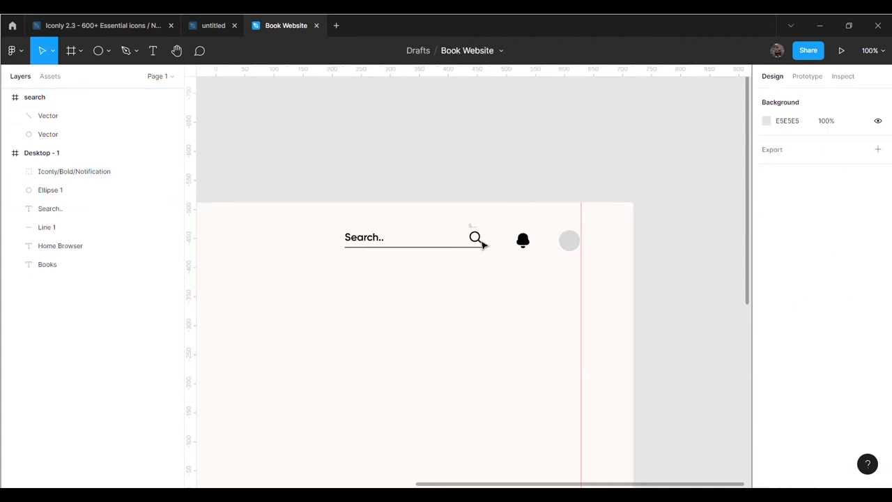
# - Enlarge the grey circle to 40×40 and align it at x 1307, y 46
pyautogui.click(574, 247)
pyautogui.press('Up')
pyautogui.press('Up')
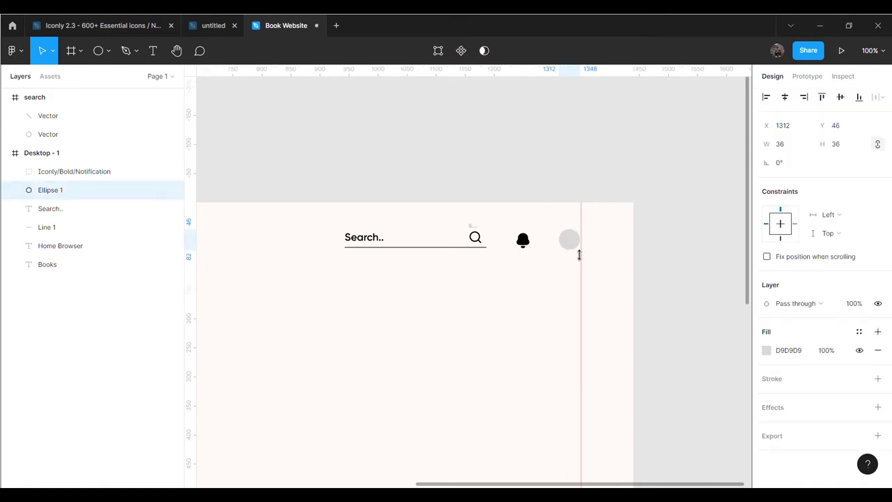
pyautogui.press('Left')
pyautogui.press('Left')
pyautogui.press('Left')
pyautogui.press('Down')
pyautogui.click(798, 150)
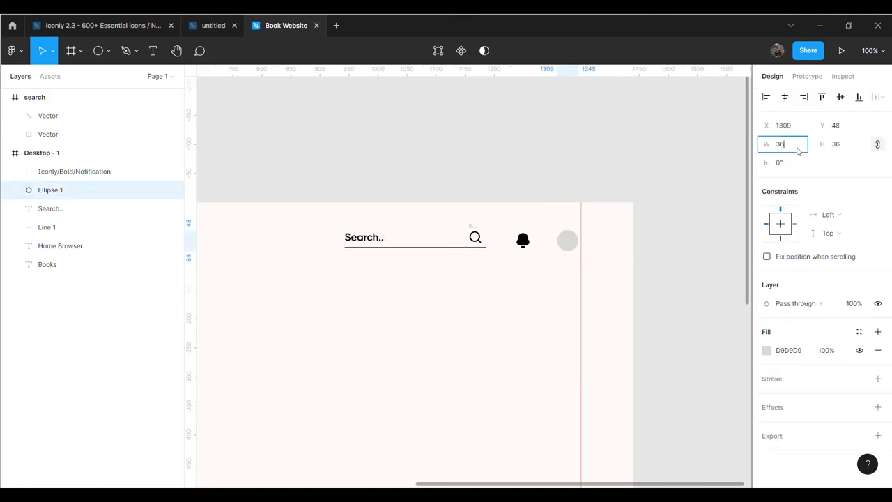
pyautogui.write('40')
pyautogui.press('Return')
pyautogui.press('Up')
pyautogui.press('Up')
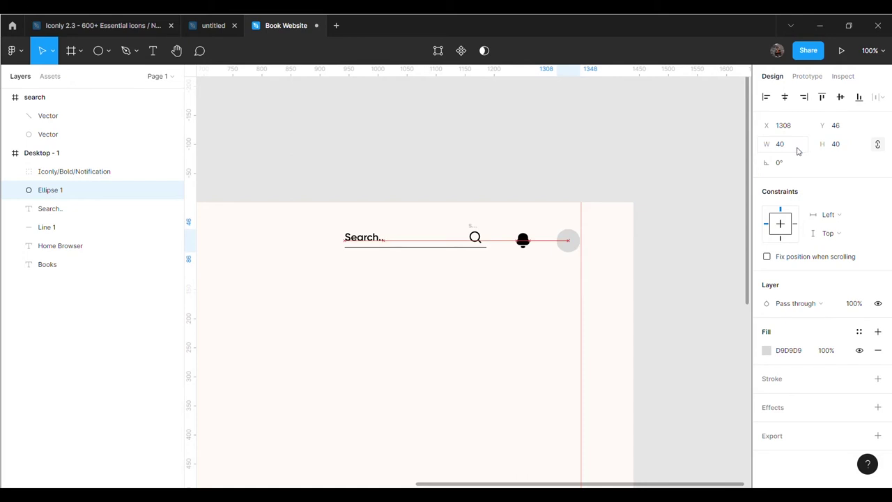
pyautogui.press('Left')
pyautogui.press('Left')
pyautogui.press('Left')
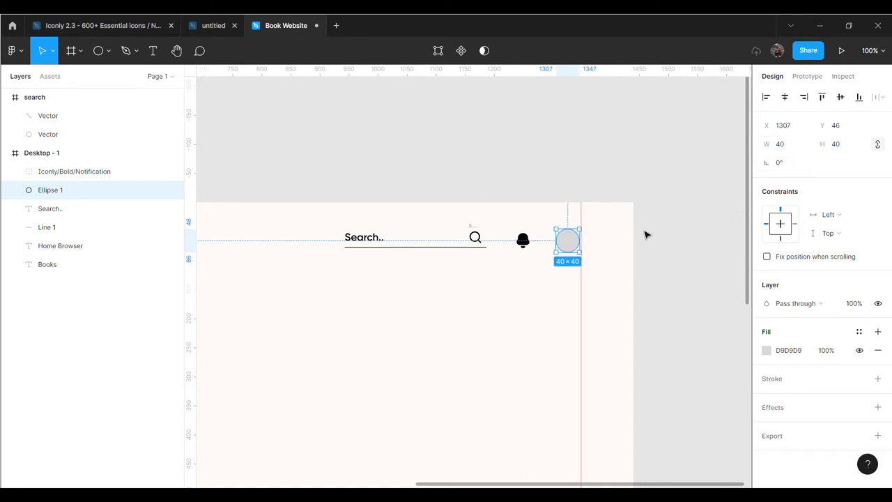
# - Nudge the bell icon slightly right to balance the header group
pyautogui.click(74, 171)
pyautogui.press('Right')
pyautogui.press('Right')
pyautogui.press('Right')
pyautogui.click(372, 153)
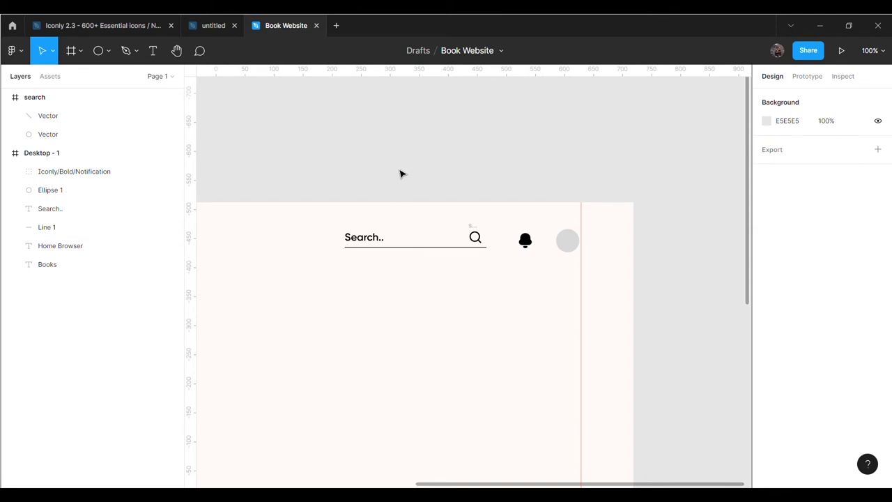
pyautogui.press('-')
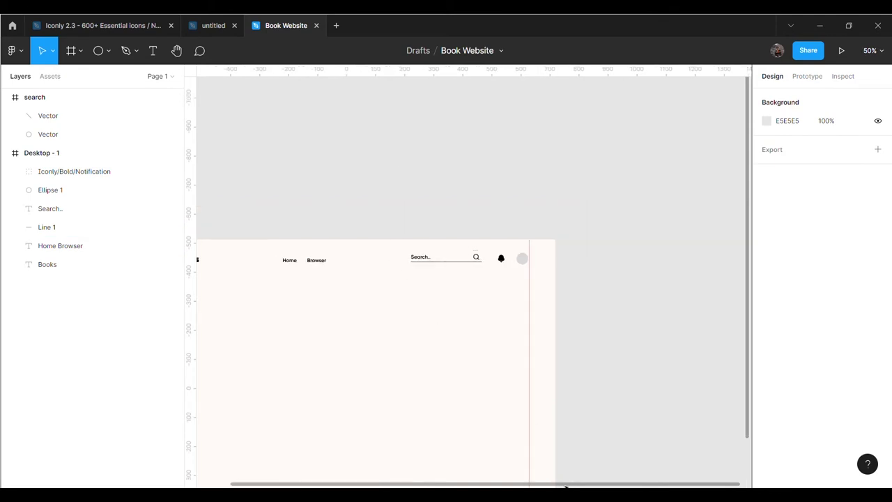
# - Group the search text, underline and icon as Group 1 inside Desktop - 1 at x 943, y 54
pyautogui.moveTo(570, 483); pyautogui.dragTo(490, 484)
pyautogui.press('+')
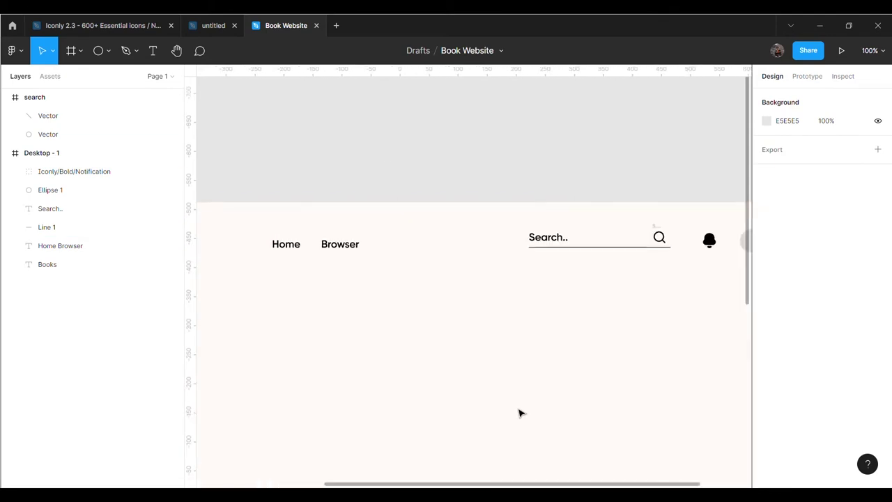
pyautogui.click(574, 254)
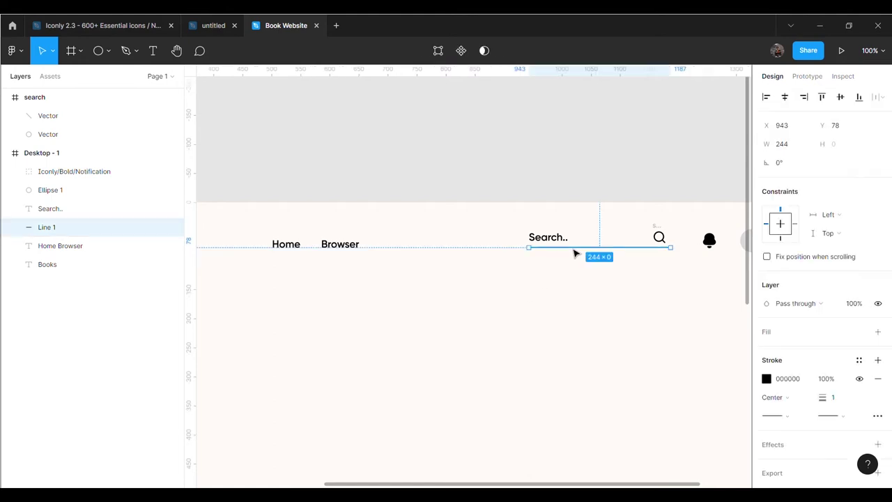
pyautogui.keyDown('shift'); pyautogui.click(70, 210); pyautogui.keyUp('shift')
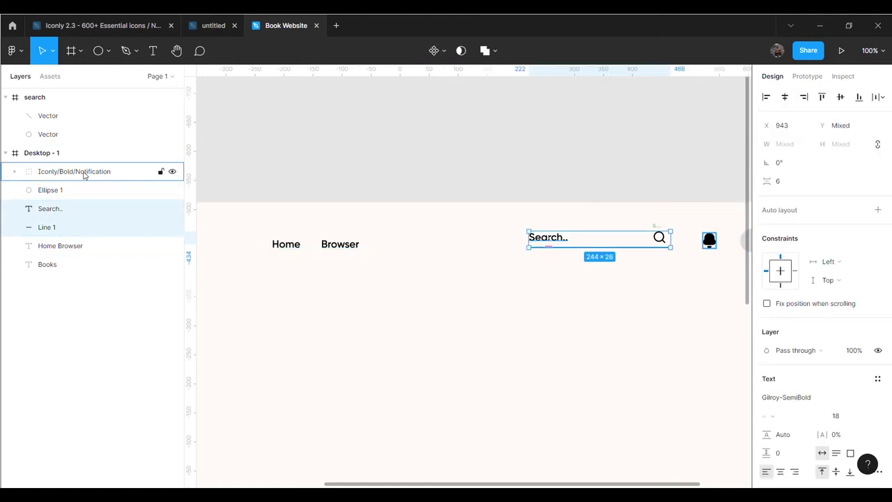
pyautogui.keyDown('shift'); pyautogui.click(84, 102); pyautogui.keyUp('shift')
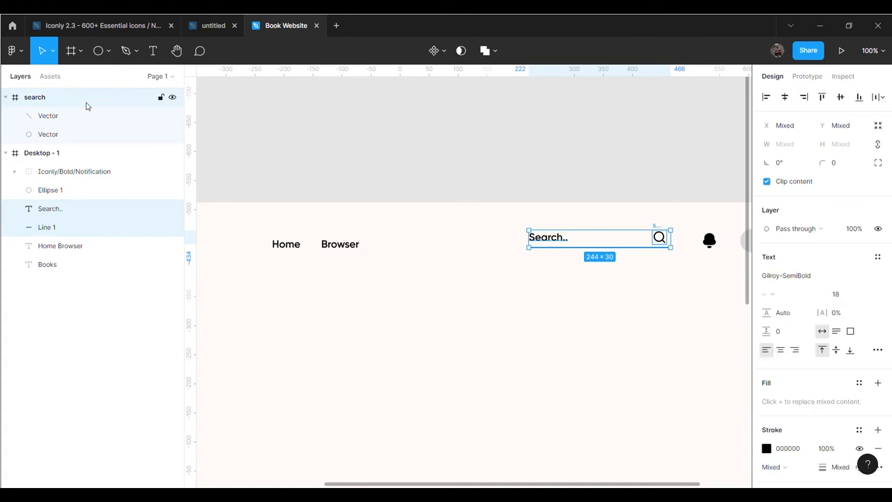
pyautogui.hotkey('ctrl', 'g')
pyautogui.moveTo(85, 106); pyautogui.dragTo(84, 117)
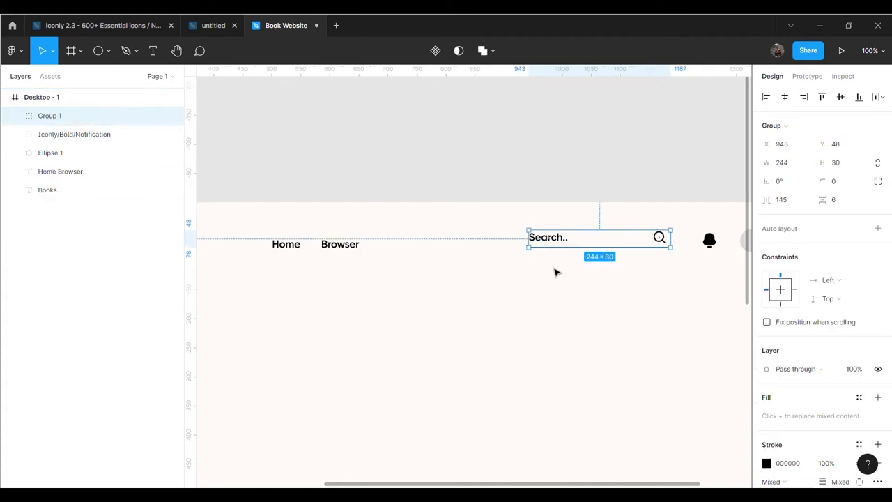
pyautogui.press('Down')
pyautogui.press('Down')
pyautogui.press('Down')
pyautogui.press('Down')
pyautogui.press('Down')
pyautogui.press('Down')
pyautogui.press('Down')
pyautogui.press('Down')
pyautogui.press('Down')
pyautogui.press('Up')
pyautogui.press('Up')
pyautogui.press('Up')
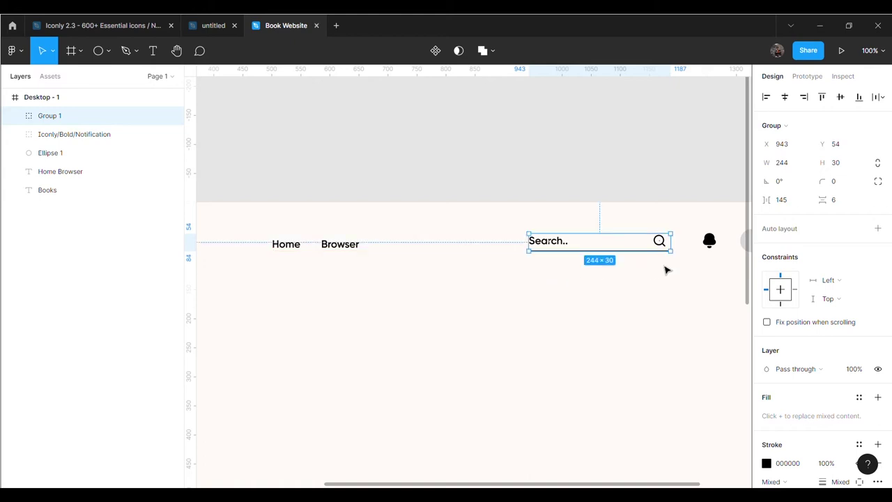
# - Select the grey avatar circle and inspect its fill colour value
pyautogui.moveTo(647, 485); pyautogui.dragTo(702, 481)
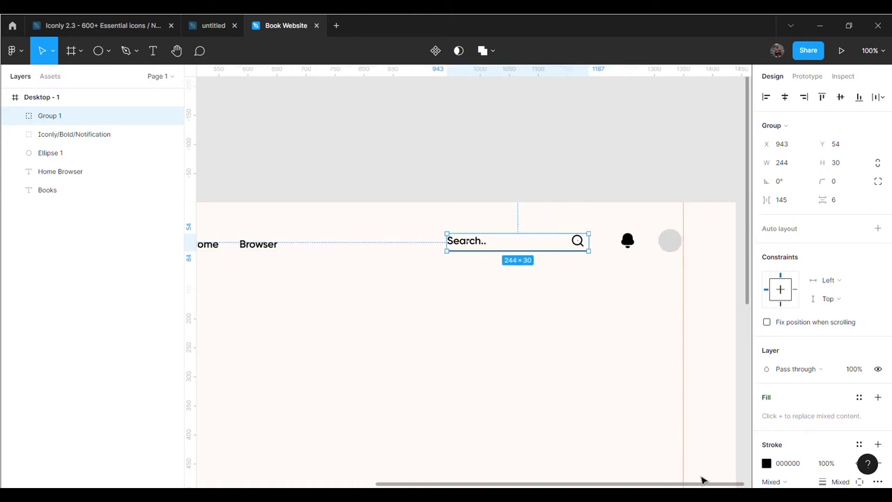
pyautogui.click(670, 241)
pyautogui.click(787, 352)
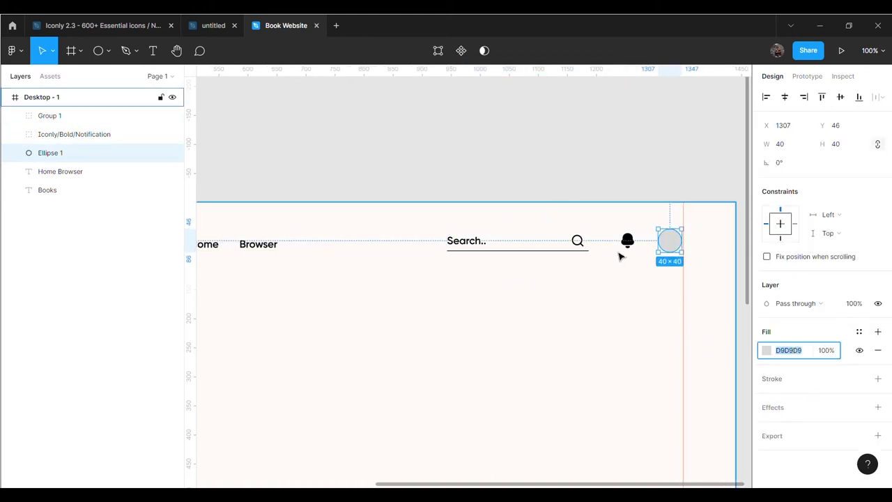
# - Recolour the search bar group to light grey D9D9D9 via its selection colour
pyautogui.click(560, 232)
pyautogui.scroll(-2, 788, 348)
pyautogui.click(784, 323)
pyautogui.click(786, 388)
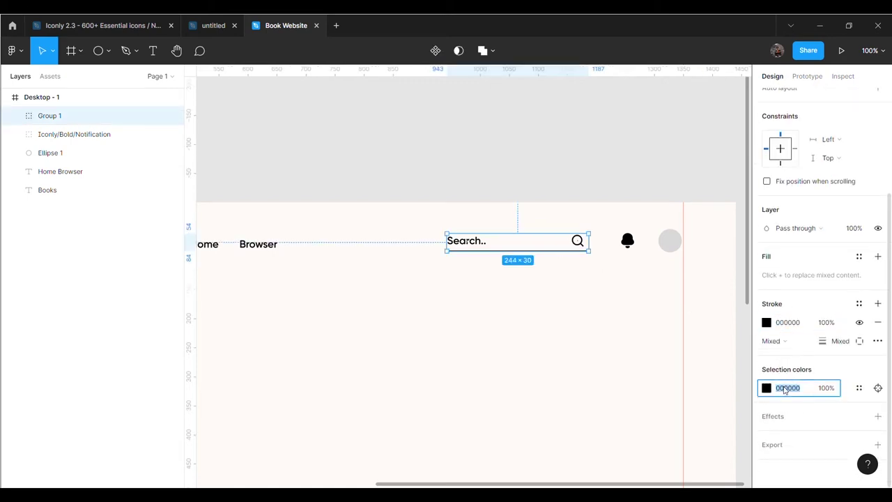
pyautogui.write('D9D9D9')
pyautogui.press('Return')
pyautogui.click(657, 145)
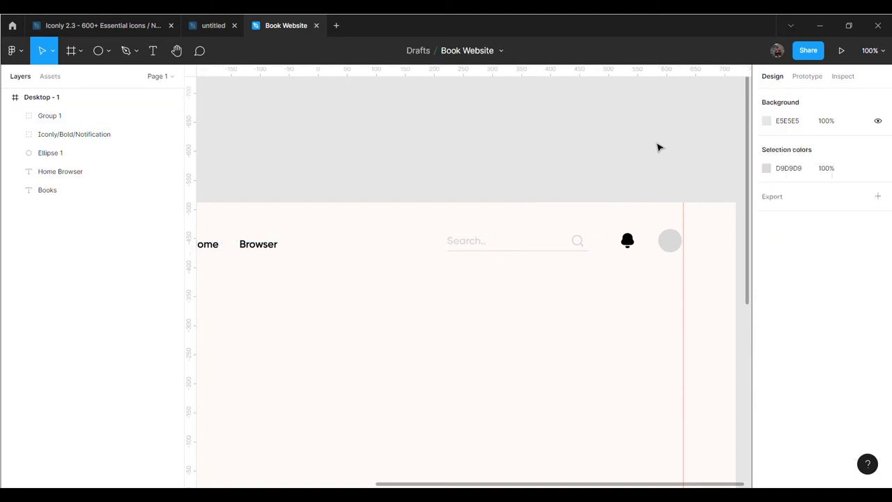
# - Set the bell icon's fill to D9D9D9
pyautogui.click(628, 241)
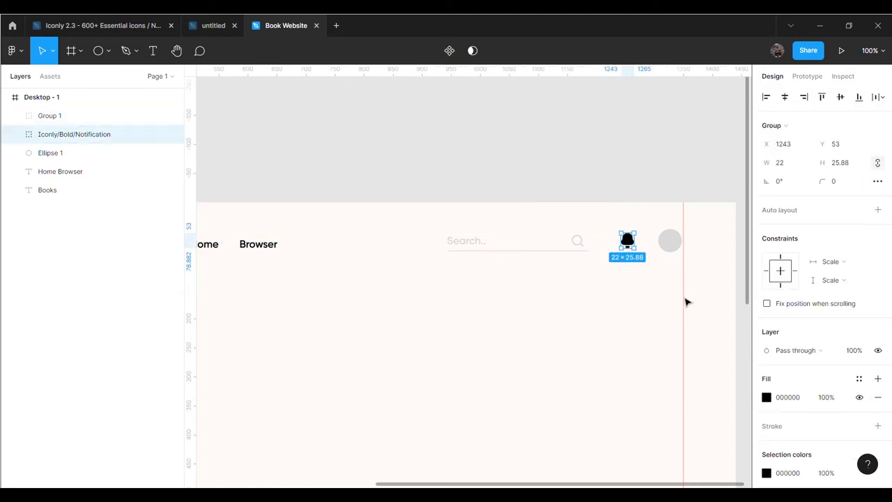
pyautogui.click(782, 397)
pyautogui.write('D9D9D9')
pyautogui.press('Return')
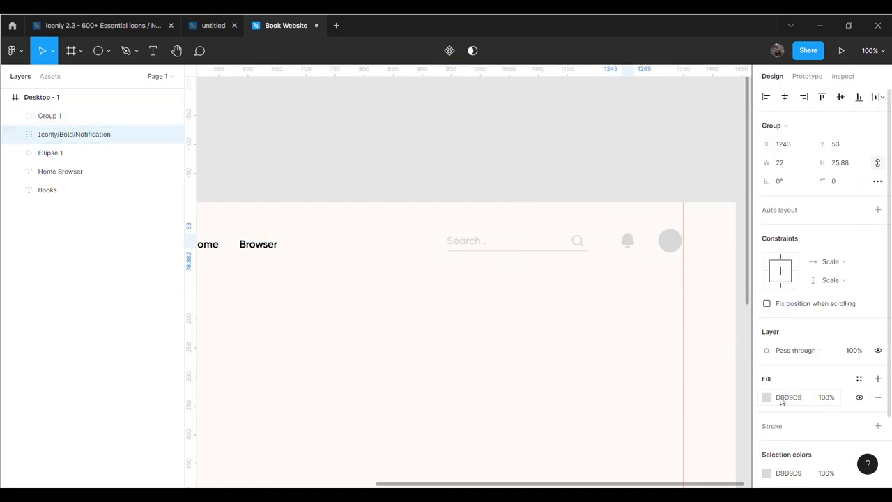
pyautogui.click(647, 139)
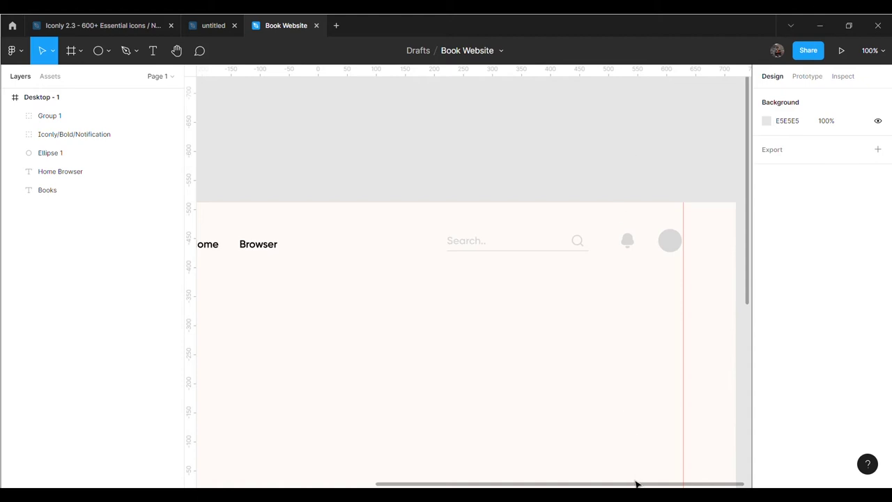
pyautogui.moveTo(636, 483); pyautogui.dragTo(468, 469)
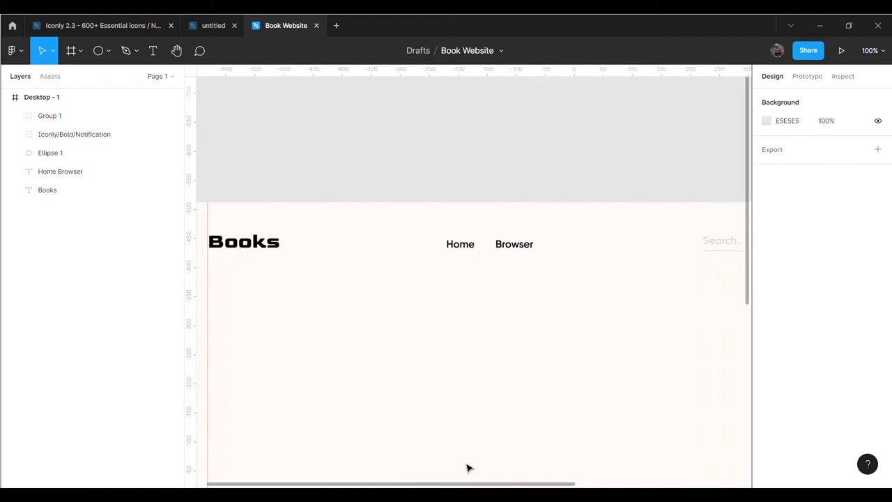
# - Draw a horizontal line across the frame from x 90 and move it just under the header
pyautogui.press('-')
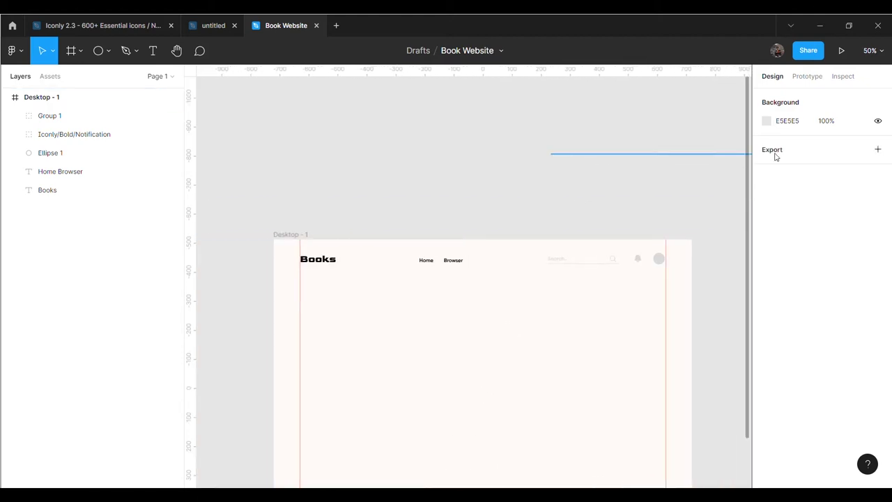
pyautogui.click(80, 52)
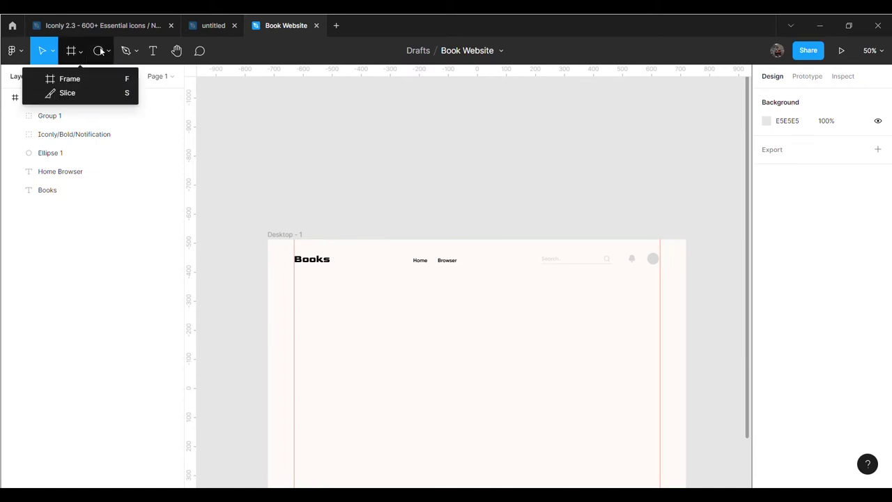
pyautogui.click(100, 51)
pyautogui.click(97, 91)
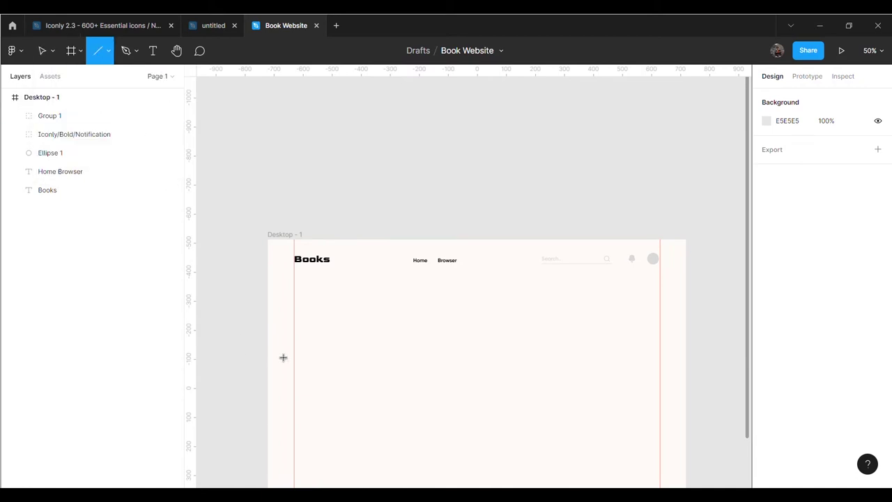
pyautogui.moveTo(302, 312); pyautogui.dragTo(658, 313)
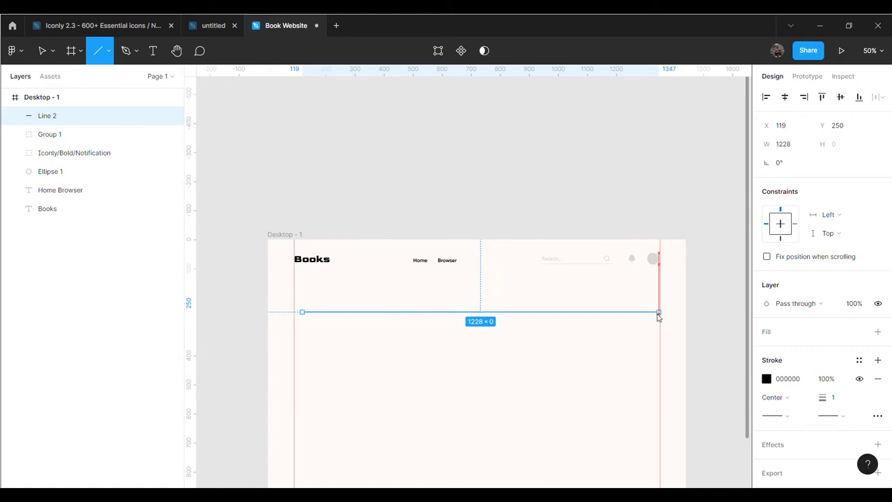
pyautogui.moveTo(660, 318); pyautogui.dragTo(661, 313)
pyautogui.moveTo(313, 319); pyautogui.dragTo(306, 318)
pyautogui.click(366, 333)
pyautogui.click(409, 313)
pyautogui.moveTo(413, 317); pyautogui.dragTo(414, 281)
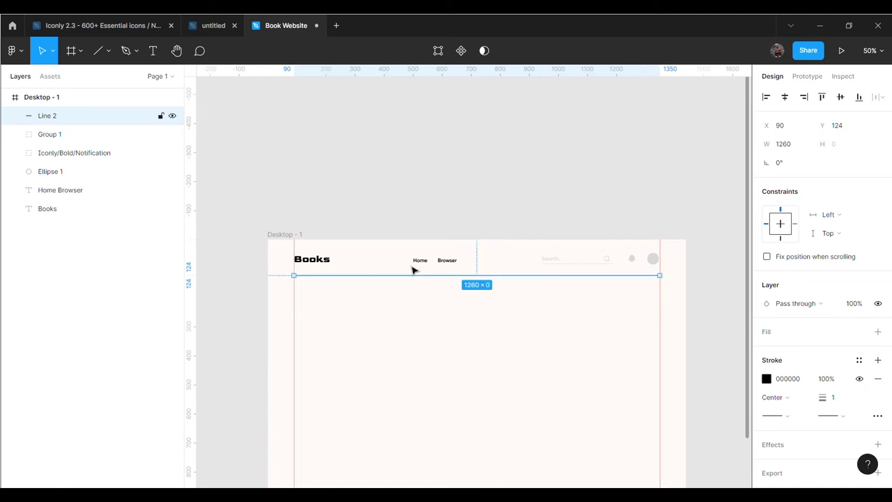
pyautogui.click(394, 201)
# - Give the divider line an F3F1EF stroke colour
pyautogui.scroll(-1, 562, 199)
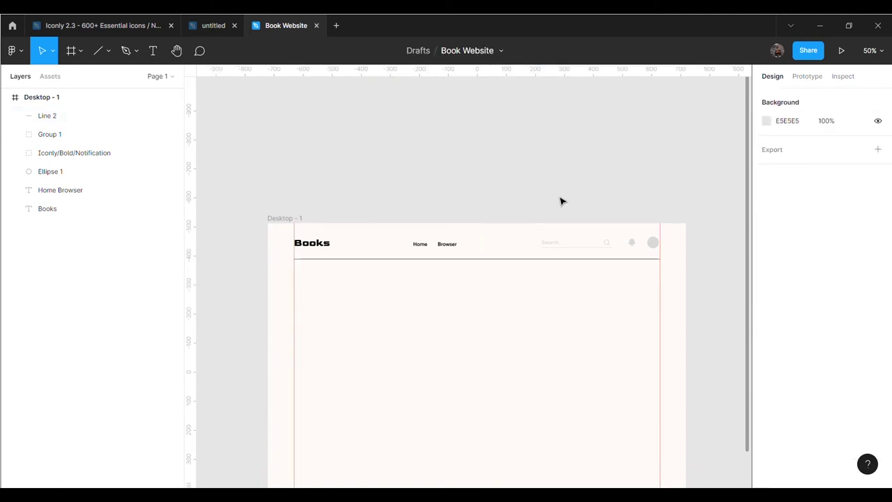
pyautogui.click(551, 260)
pyautogui.click(786, 378)
pyautogui.write('F3F1EF')
pyautogui.press('Return')
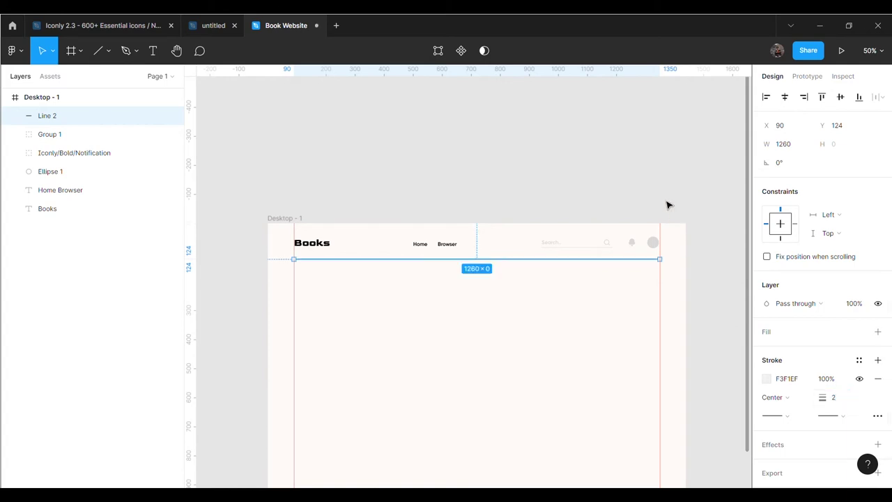
pyautogui.click(634, 147)
pyautogui.hotkey('ctrl', '=')
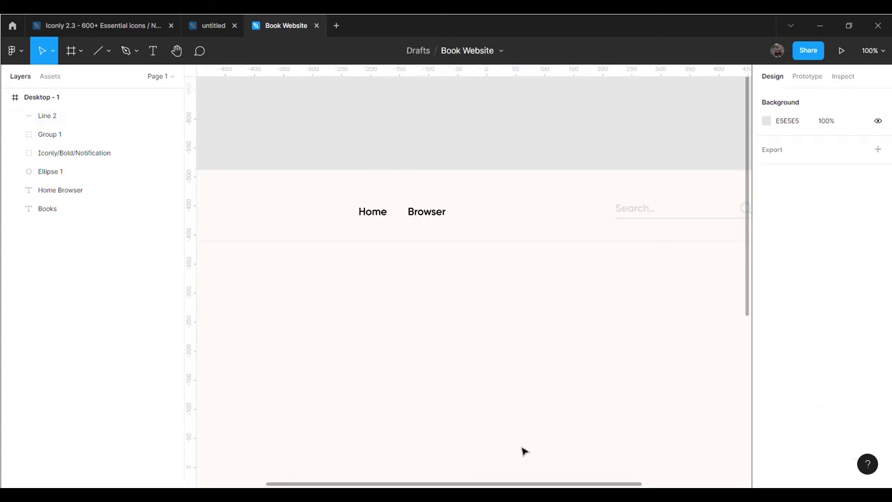
# - Change the search box group's stroke colour to the darker brown 877171
pyautogui.moveTo(537, 483); pyautogui.dragTo(647, 481)
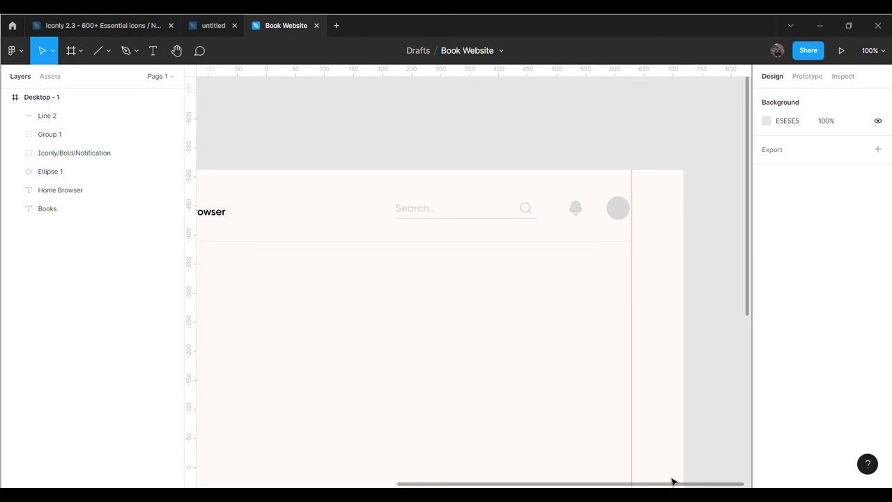
pyautogui.moveTo(646, 480); pyautogui.dragTo(665, 481)
pyautogui.click(444, 213)
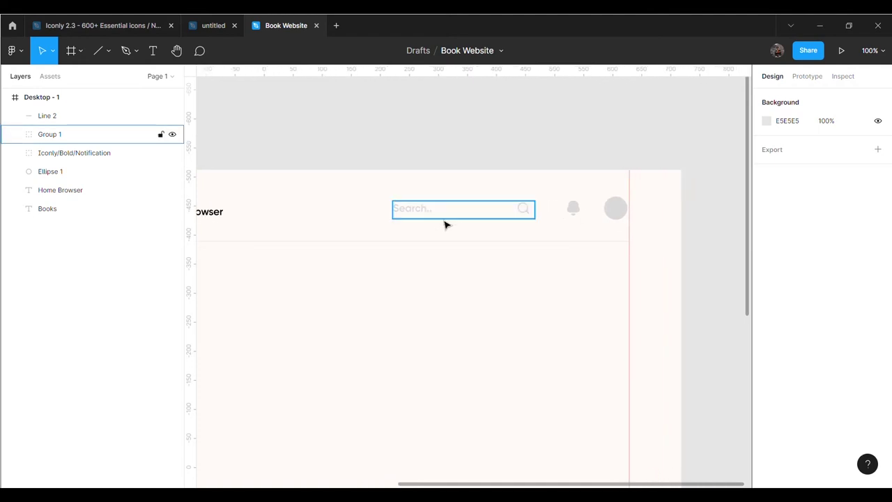
pyautogui.scroll(-2, 792, 324)
pyautogui.click(766, 388)
pyautogui.moveTo(697, 300)
pyautogui.mouseDown()
pyautogui.moveTo(633, 233)
pyautogui.moveTo(629, 276)
pyautogui.moveTo(636, 266)
pyautogui.mouseUp()
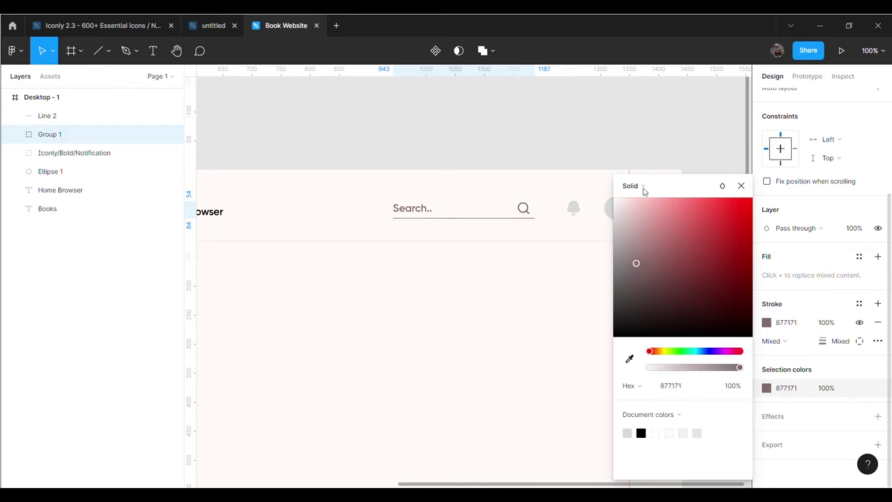
pyautogui.click(667, 144)
pyautogui.moveTo(679, 145)
pyautogui.mouseDown()
pyautogui.moveTo(754, 138)
pyautogui.moveTo(717, 154)
pyautogui.mouseUp()
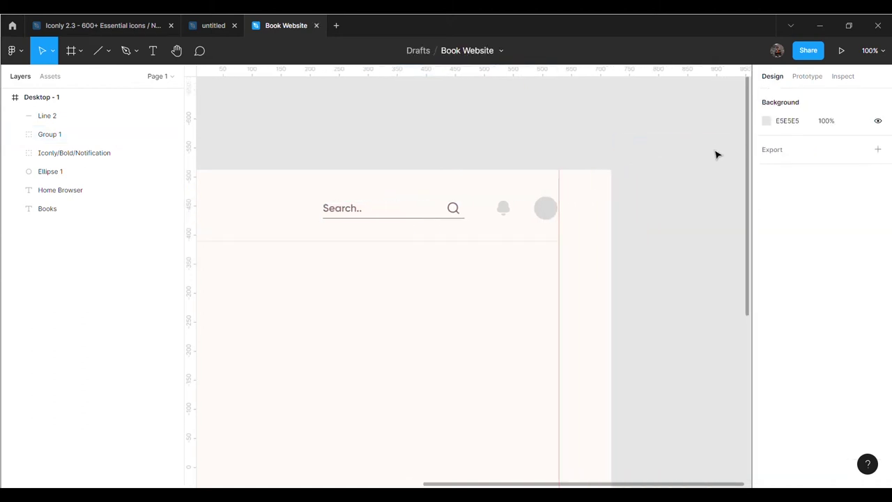
# - Zoom out to the whole frame and start a new text layer above it
pyautogui.moveTo(689, 483); pyautogui.dragTo(499, 470)
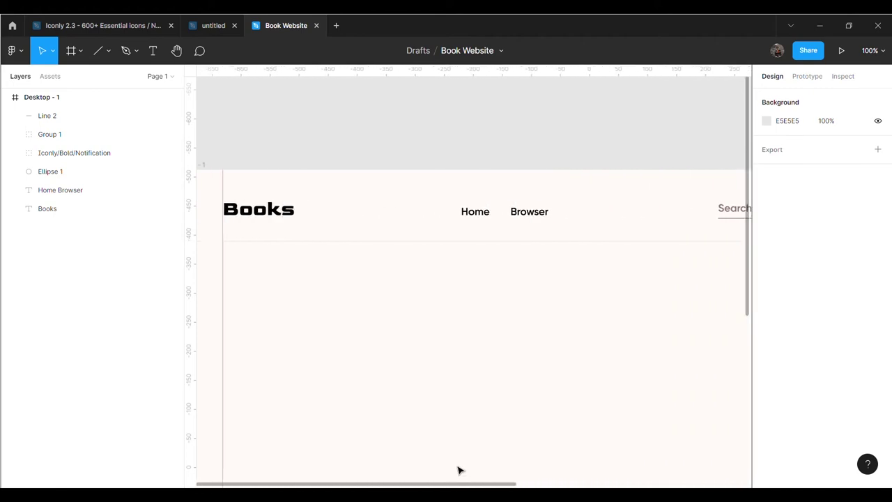
pyautogui.press('-')
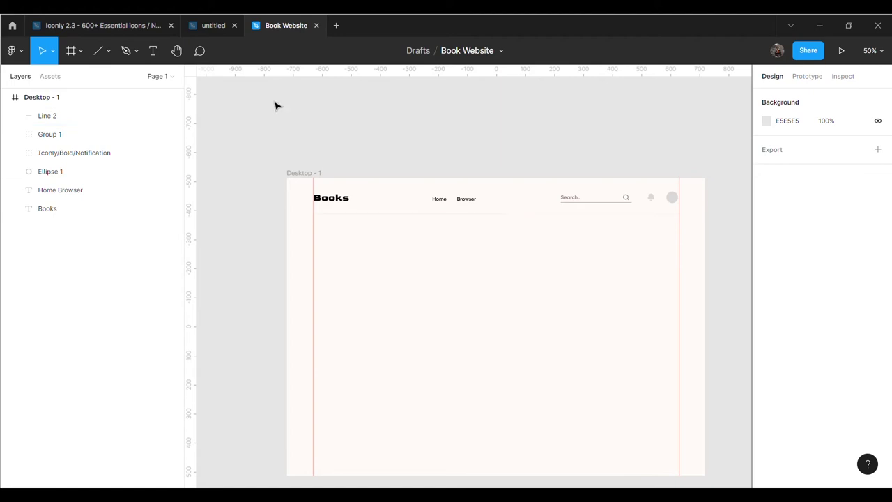
pyautogui.click(159, 57)
pyautogui.click(360, 143)
pyautogui.write('Discover the Book Treasure')
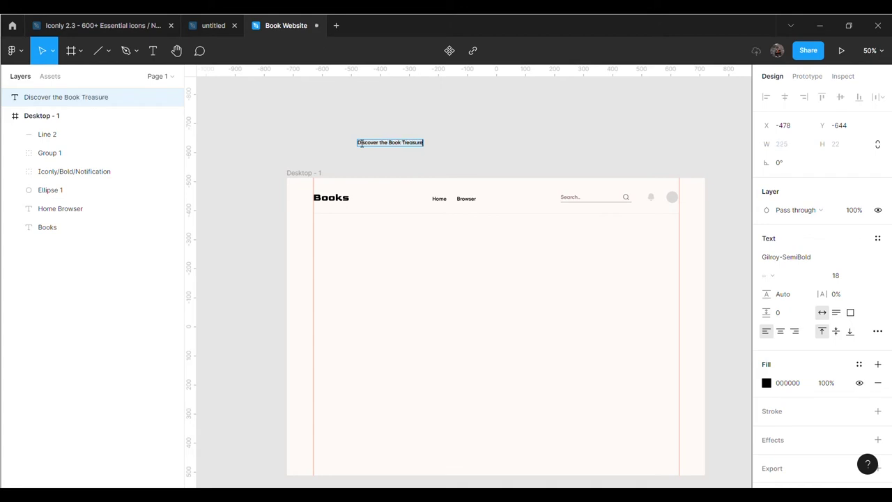
# - Set the heading to Tahoma Regular 55, wrap it onto two lines and move it into the hero area
pyautogui.press('Escape')
pyautogui.click(800, 258)
pyautogui.write('t')
pyautogui.press('Return')
pyautogui.click(800, 279)
pyautogui.press('Escape')
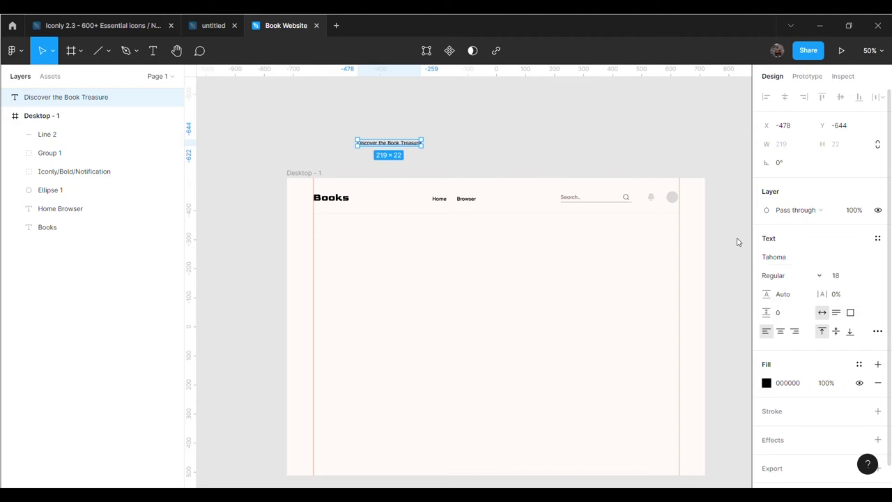
pyautogui.write('55')
pyautogui.press('Return')
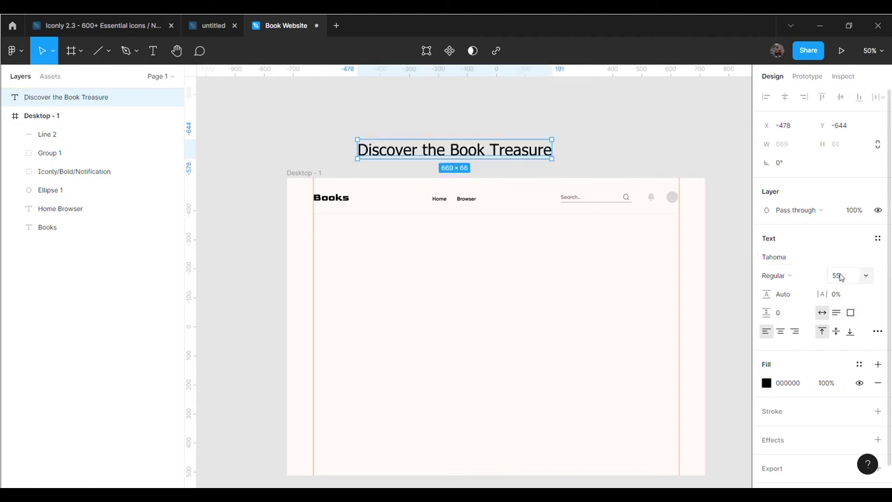
pyautogui.moveTo(563, 152)
pyautogui.mouseDown()
pyautogui.moveTo(502, 169)
pyautogui.moveTo(428, 233)
pyautogui.moveTo(418, 265)
pyautogui.moveTo(430, 281)
pyautogui.mouseUp()
pyautogui.click(422, 296)
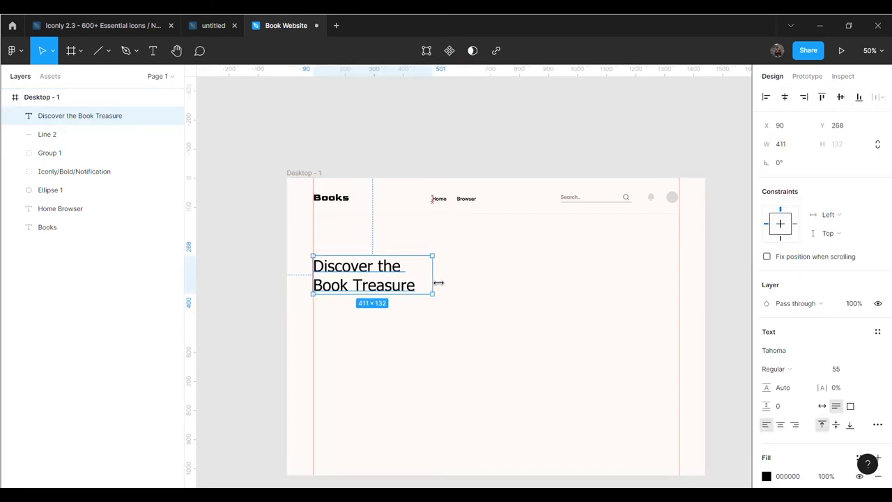
# - Enlarge the heading to size 100, widen it to two lines and align it left
pyautogui.click(835, 368)
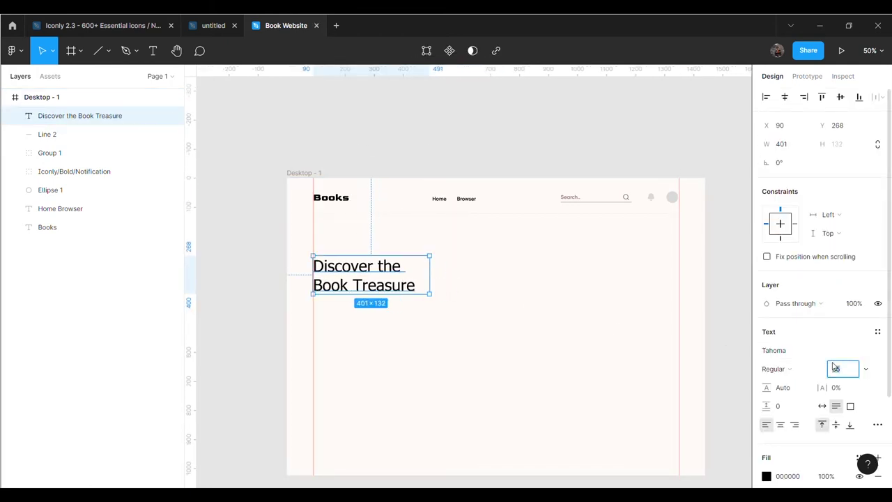
pyautogui.write('100')
pyautogui.press('Return')
pyautogui.moveTo(430, 325); pyautogui.dragTo(509, 324)
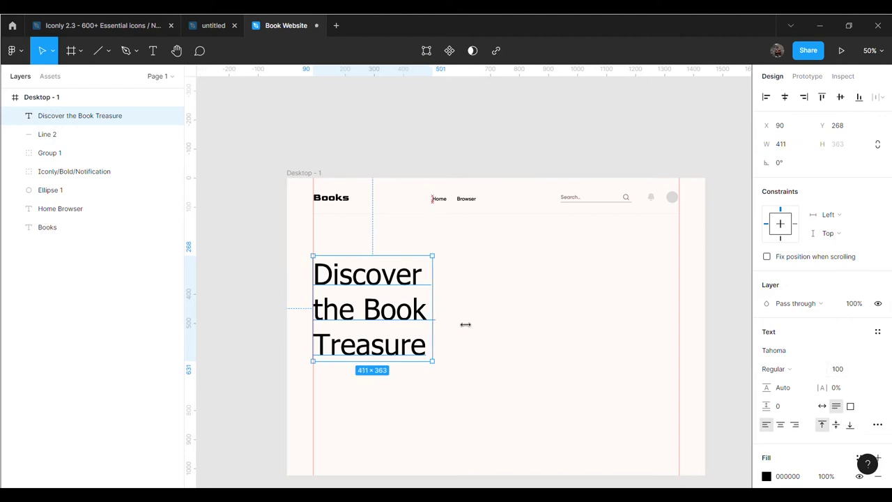
pyautogui.click(532, 363)
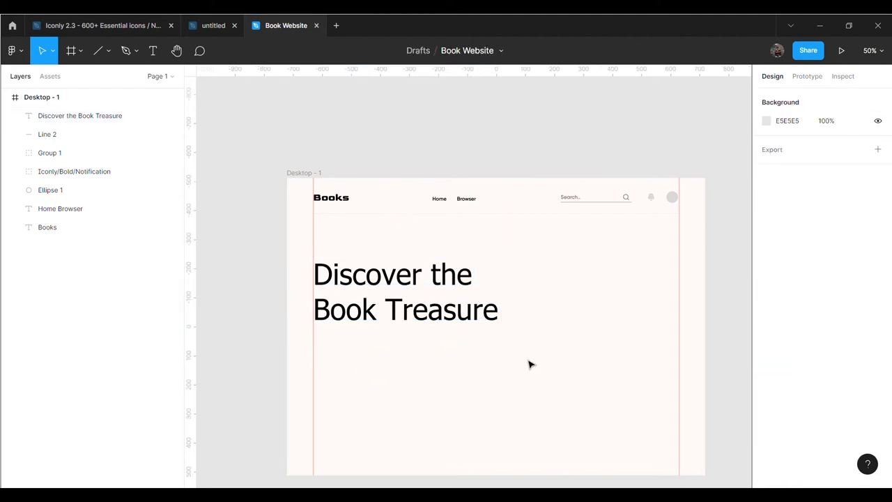
pyautogui.moveTo(404, 300); pyautogui.dragTo(403, 301)
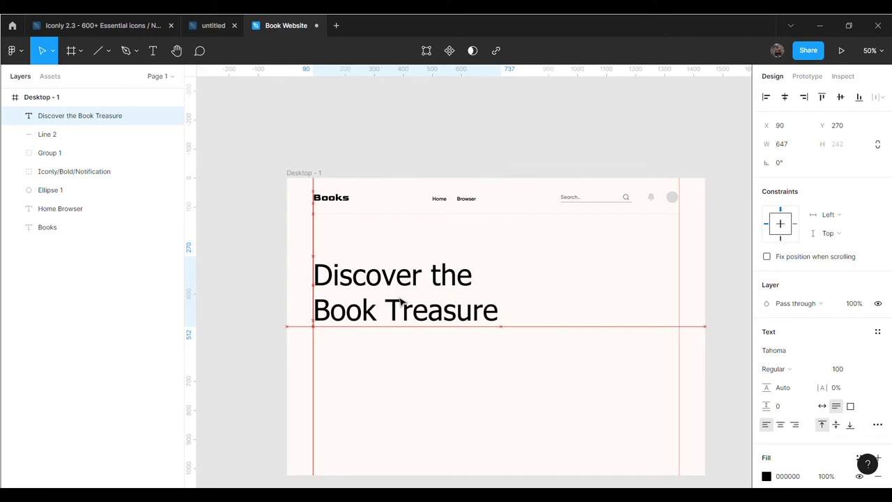
pyautogui.click(446, 131)
# - Scroll across the frame and paste the stacked-books illustration into it
pyautogui.scroll(-1, 514, 159)
pyautogui.hscroll(1, 681, 116)
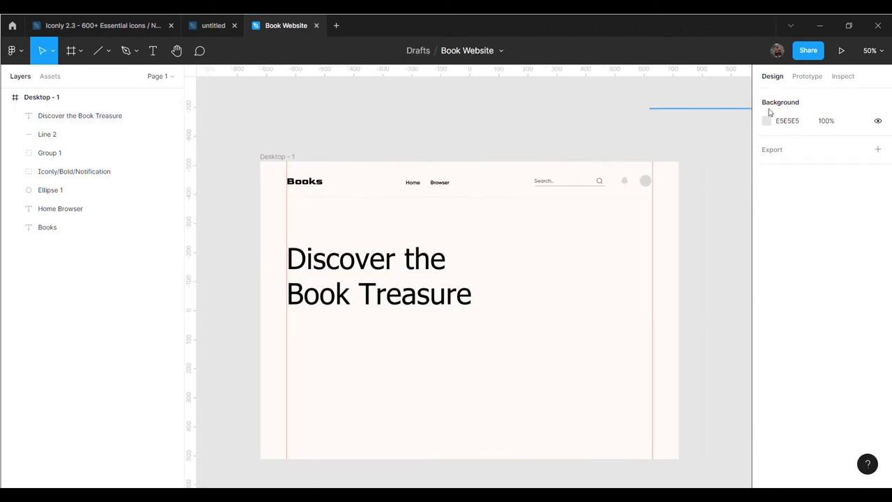
pyautogui.hscroll(1, 652, 121)
pyautogui.hotkey('ctrl', 'v')
# - Place the book illustration right of the heading, then duplicate the divider line under the nav
pyautogui.moveTo(513, 302); pyautogui.dragTo(551, 286)
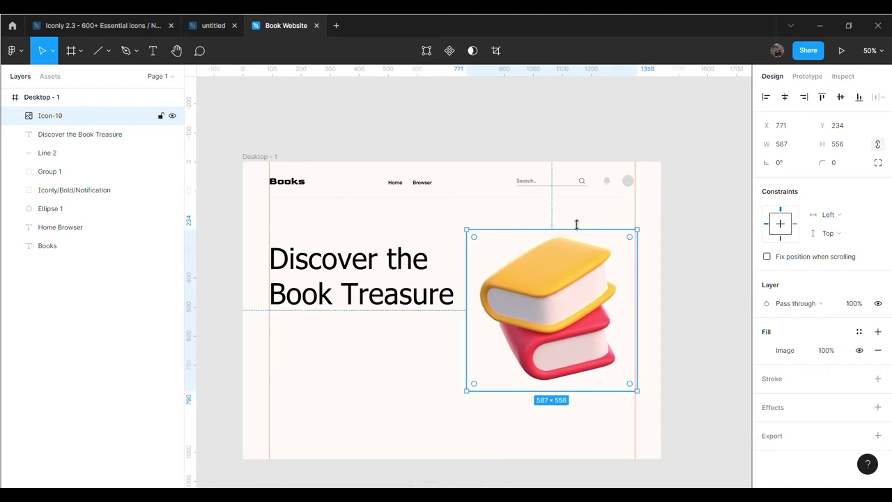
pyautogui.click(573, 117)
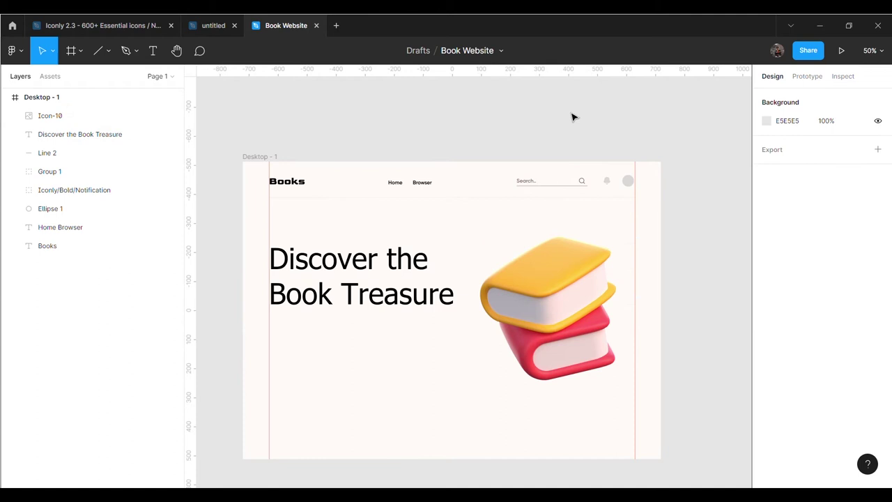
pyautogui.click(407, 200)
pyautogui.hotkey('ctrl', 'd')
# - Rotate the duplicated divider to a vertical 90° line and move it to the right margin
pyautogui.moveTo(406, 212); pyautogui.dragTo(405, 214)
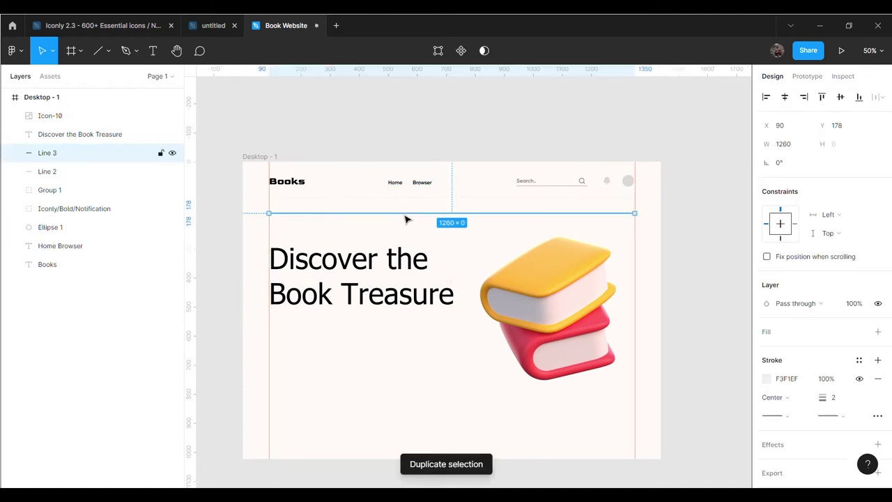
pyautogui.rightClick(402, 215)
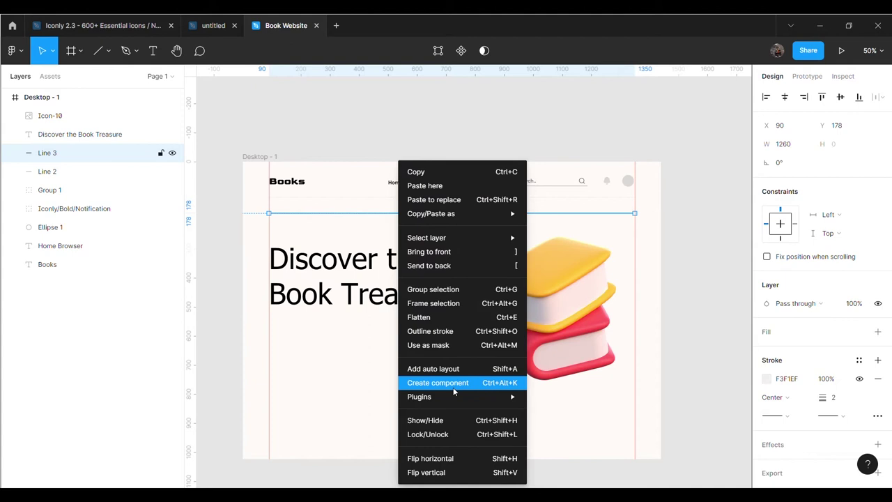
pyautogui.click(625, 245)
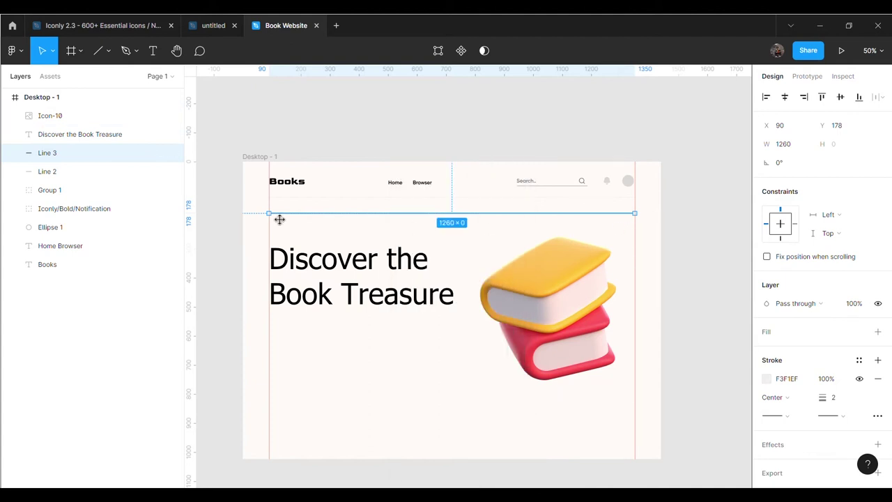
pyautogui.moveTo(271, 218)
pyautogui.mouseDown()
pyautogui.moveTo(488, 169)
pyautogui.moveTo(461, 170)
pyautogui.mouseUp()
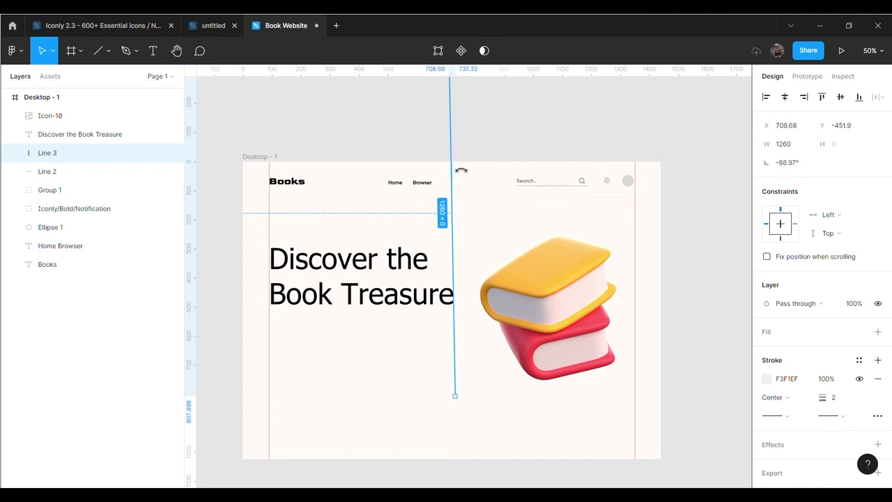
pyautogui.click(790, 165)
pyautogui.write('90')
pyautogui.press('Return')
pyautogui.moveTo(457, 126); pyautogui.dragTo(640, 243)
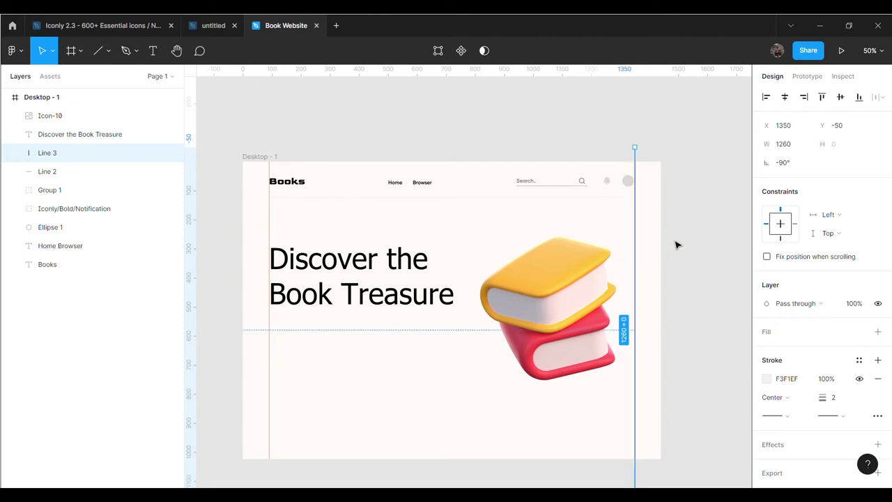
# - Fine-tune the vertical line's position at the frame's right edge, around x 1389
pyautogui.hotkey('shift', '0')
pyautogui.scroll(3, 678, 209)
pyautogui.press('Escape')
pyautogui.hscroll(5, 768, 170)
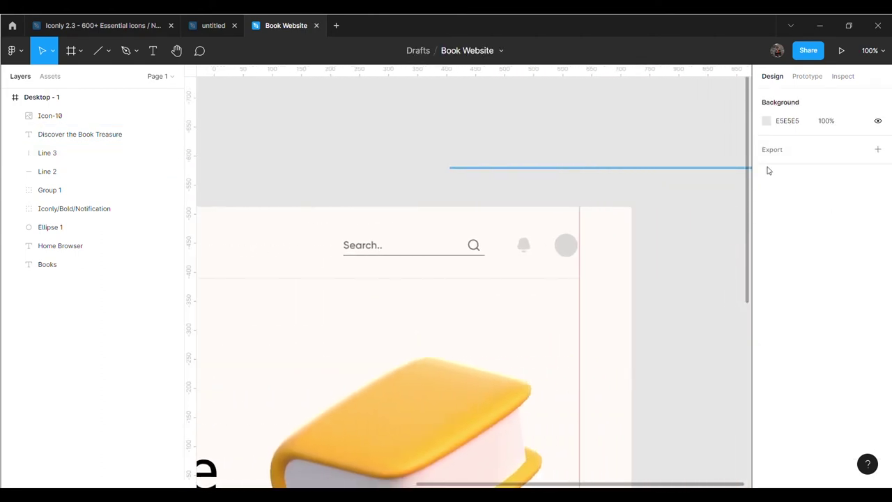
pyautogui.moveTo(548, 301); pyautogui.dragTo(570, 305)
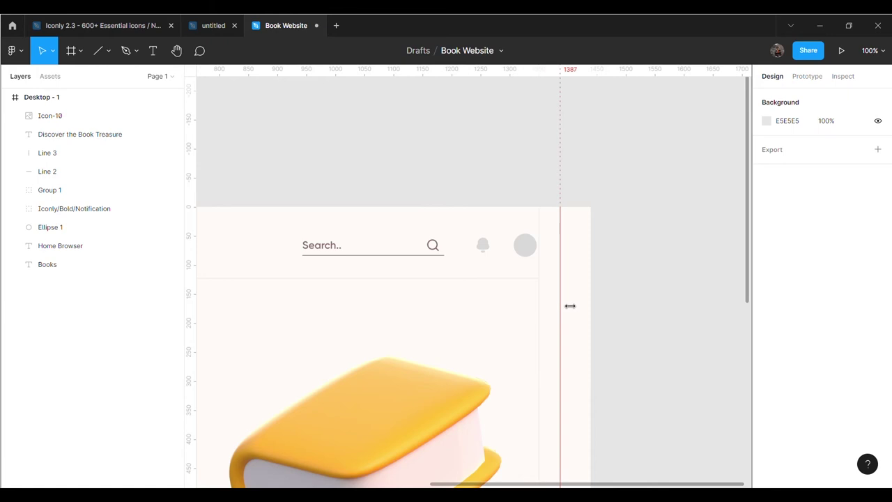
pyautogui.click(548, 304)
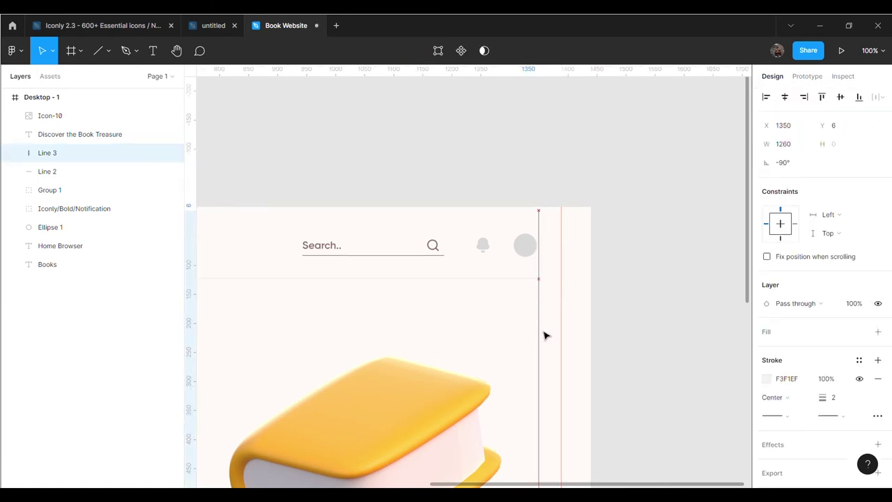
pyautogui.scroll(-1, 627, 315)
pyautogui.click(627, 315)
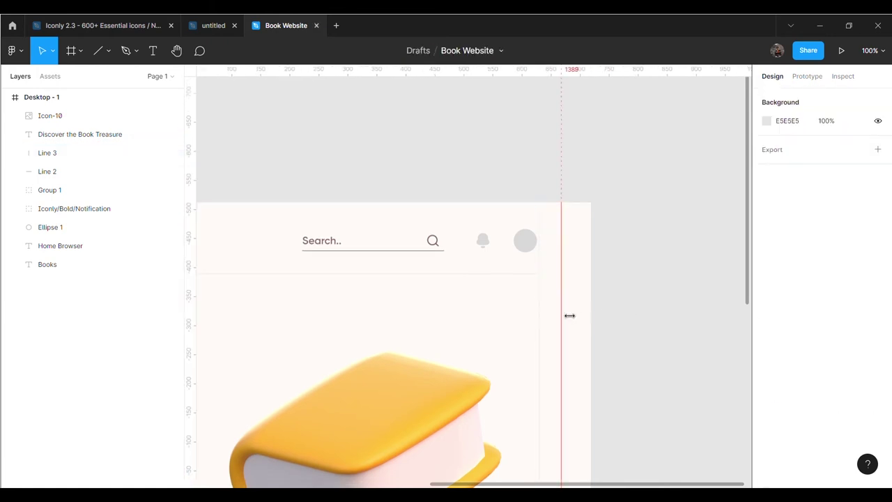
pyautogui.scroll(-3, 617, 299)
pyautogui.scroll(-2, 618, 299)
pyautogui.scroll(1, 618, 299)
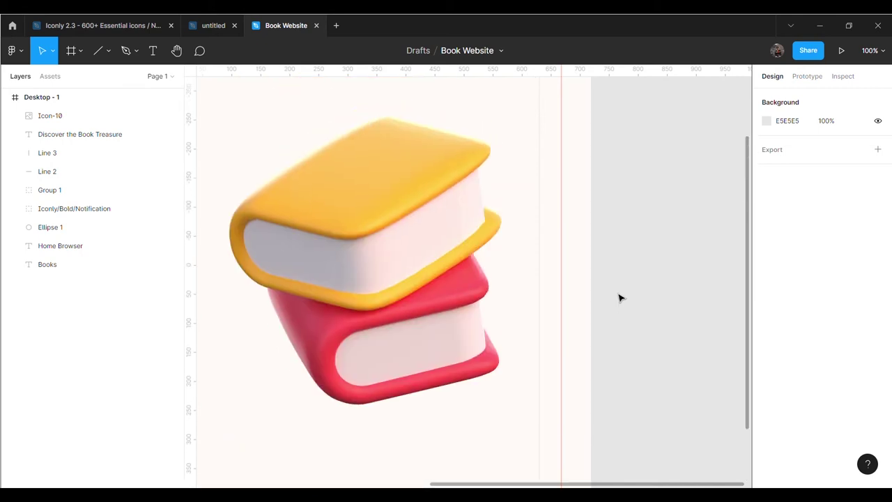
pyautogui.scroll(3, 618, 299)
pyautogui.keyDown('ctrl'); pyautogui.scroll(-3, 619, 297); pyautogui.keyUp('ctrl')
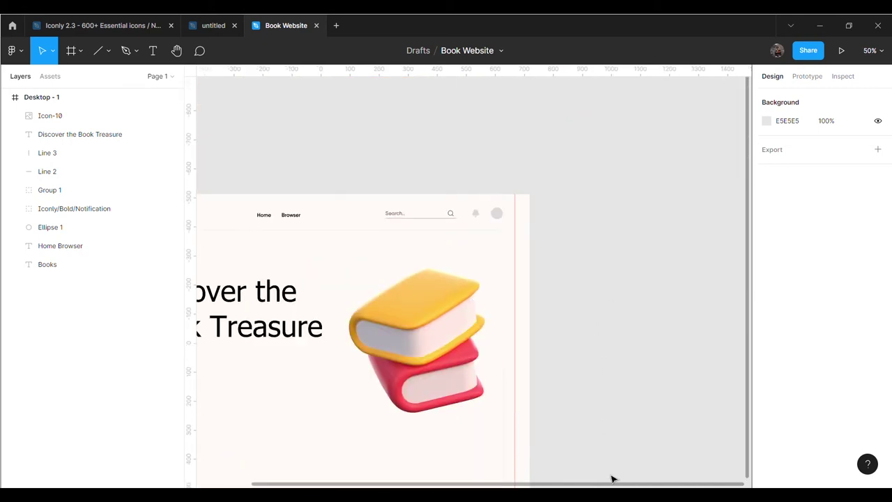
pyautogui.moveTo(612, 479); pyautogui.dragTo(502, 478)
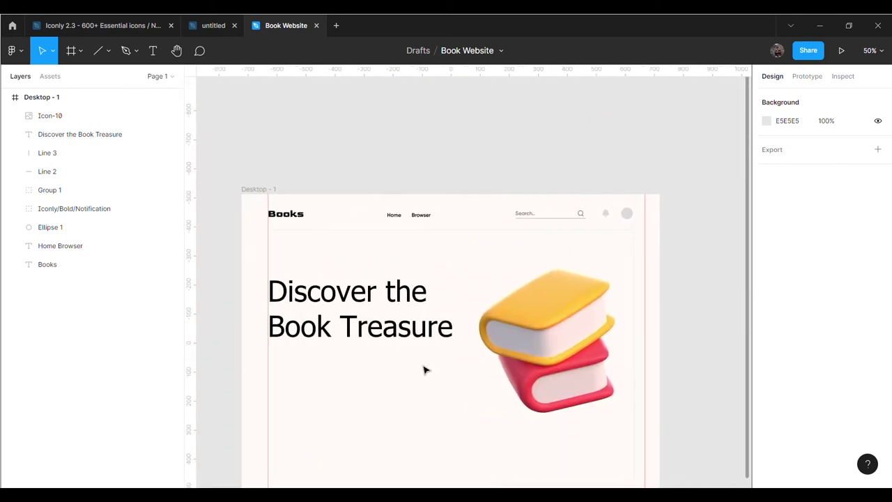
# - Nudge the Discover the Book Treasure heading slightly left
pyautogui.click(358, 326)
pyautogui.moveTo(358, 326); pyautogui.dragTo(349, 320)
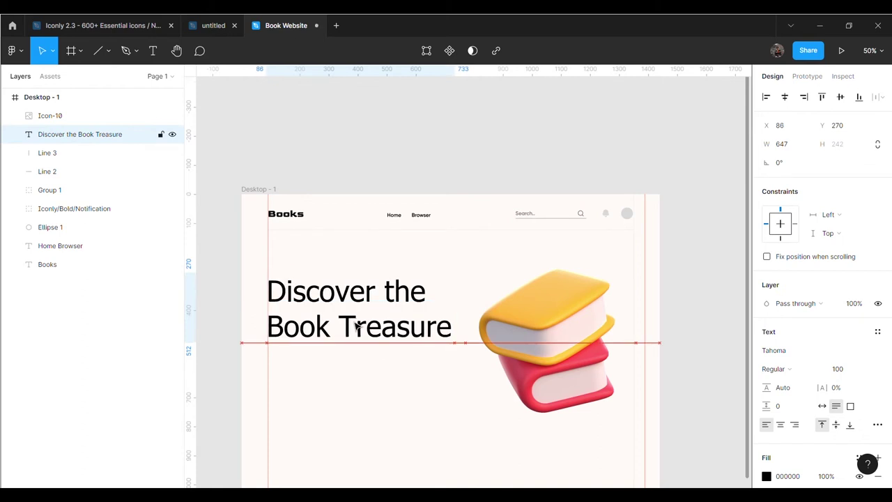
pyautogui.click(693, 284)
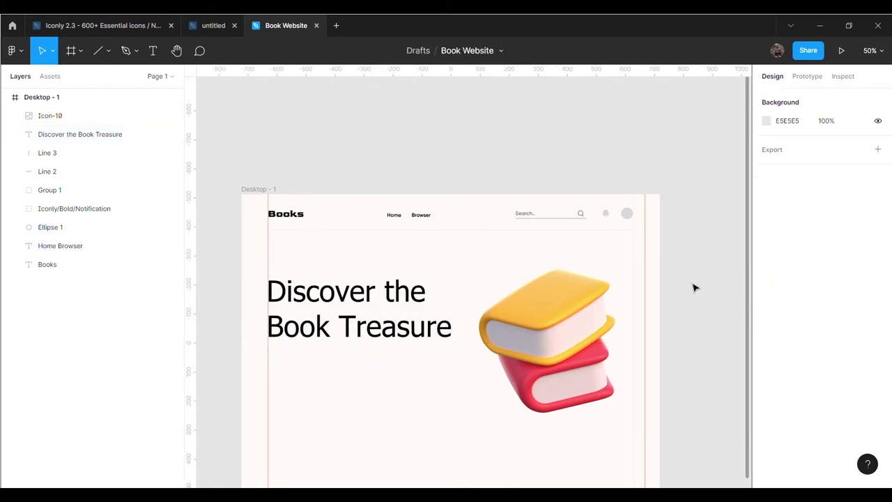
pyautogui.scroll(-2, 695, 282)
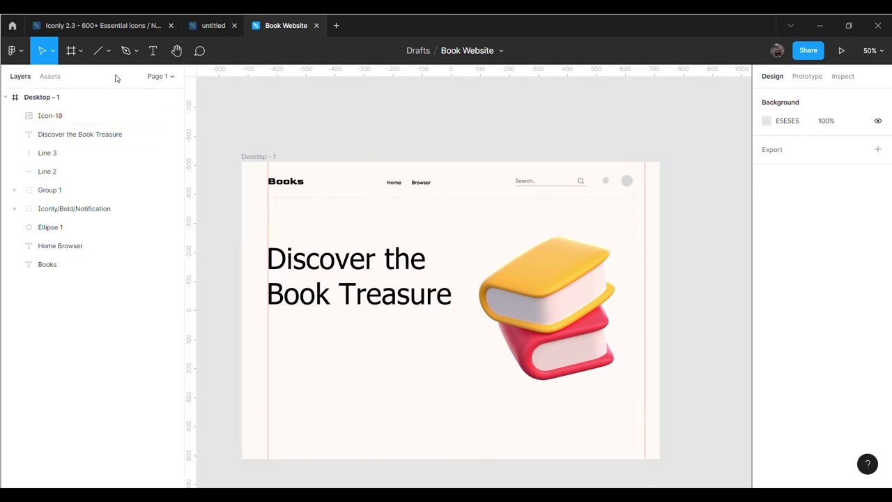
pyautogui.click(110, 51)
# - Draw a rectangle below the heading, aligned with its left edge
pyautogui.click(101, 76)
pyautogui.hotkey('shift', '0')
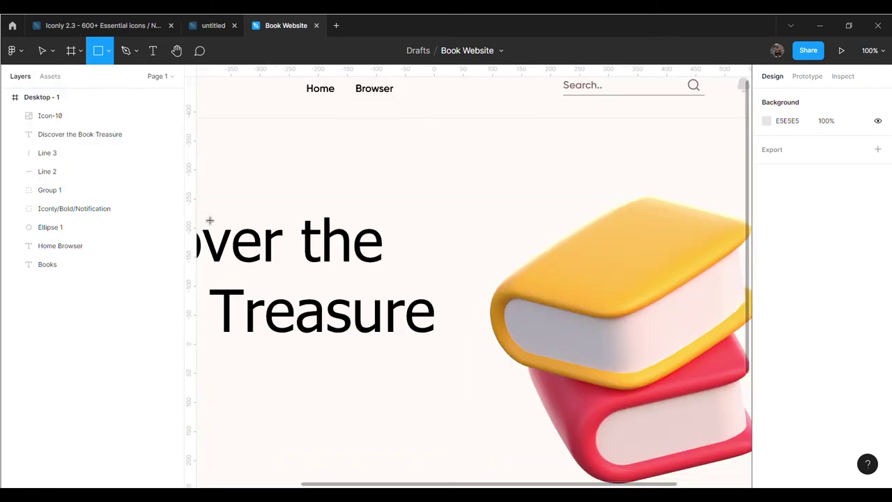
pyautogui.scroll(-3, 273, 408)
pyautogui.moveTo(370, 484); pyautogui.dragTo(243, 478)
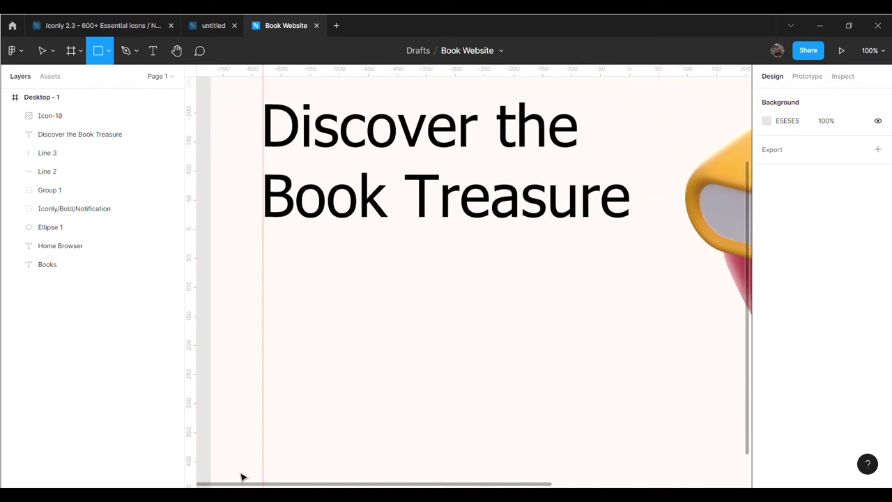
pyautogui.moveTo(279, 279); pyautogui.dragTo(362, 314)
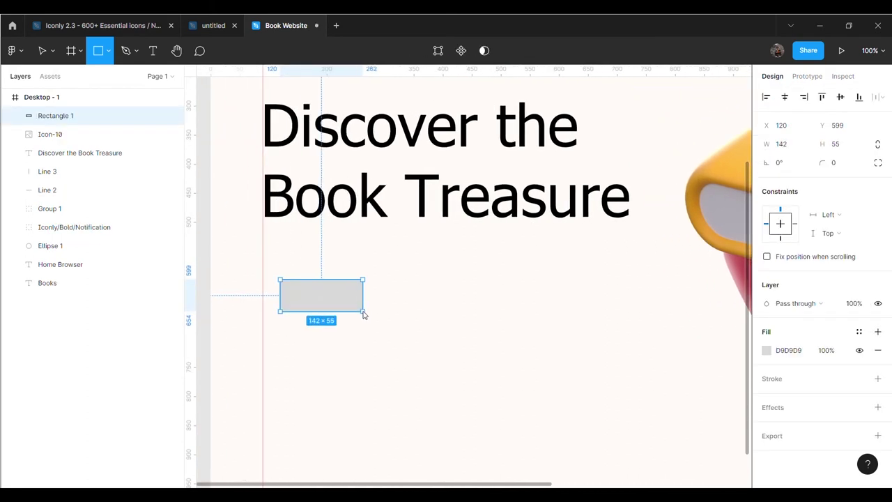
pyautogui.click(386, 325)
pyautogui.moveTo(333, 307); pyautogui.dragTo(316, 281)
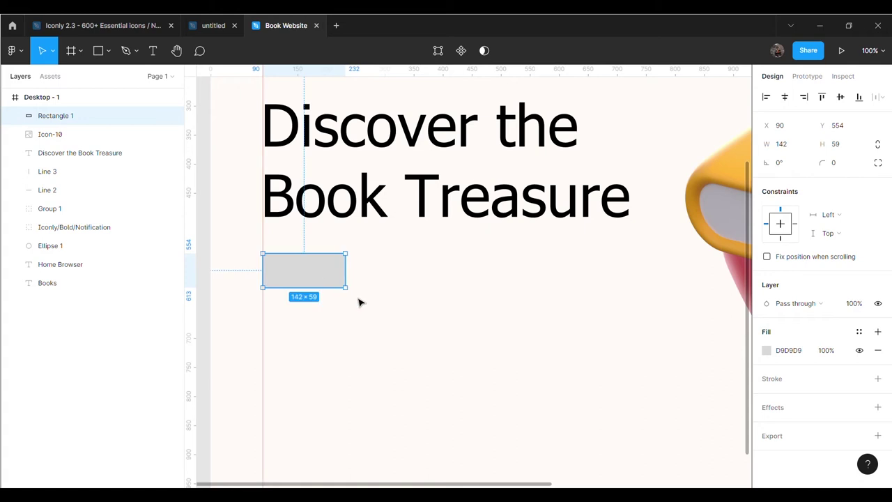
# - Duplicate the rectangle, make the copy red and slightly offset, and group the pair
pyautogui.hotkey('ctrl', 'd')
pyautogui.click(770, 350)
pyautogui.moveTo(699, 269); pyautogui.dragTo(752, 199)
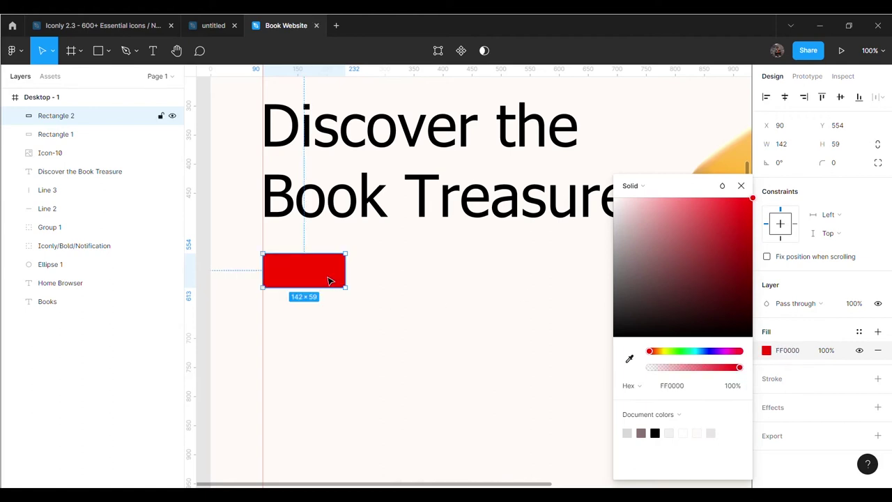
pyautogui.moveTo(330, 281); pyautogui.dragTo(327, 276)
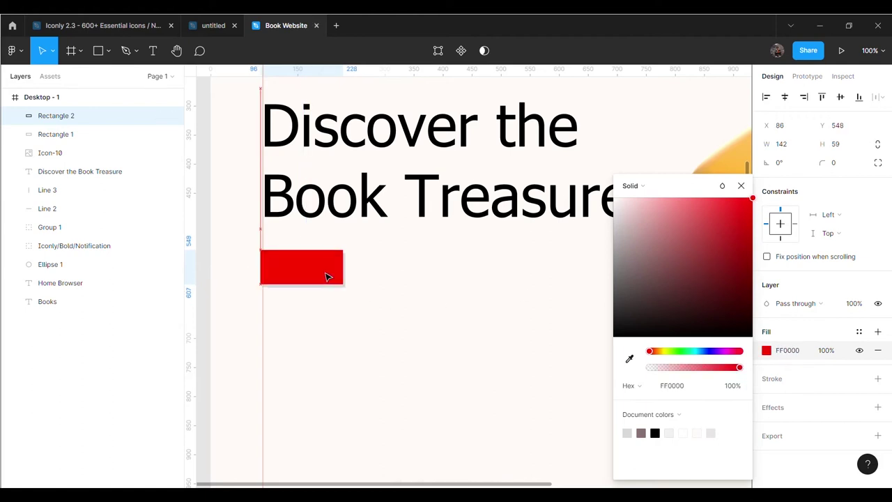
pyautogui.click(405, 292)
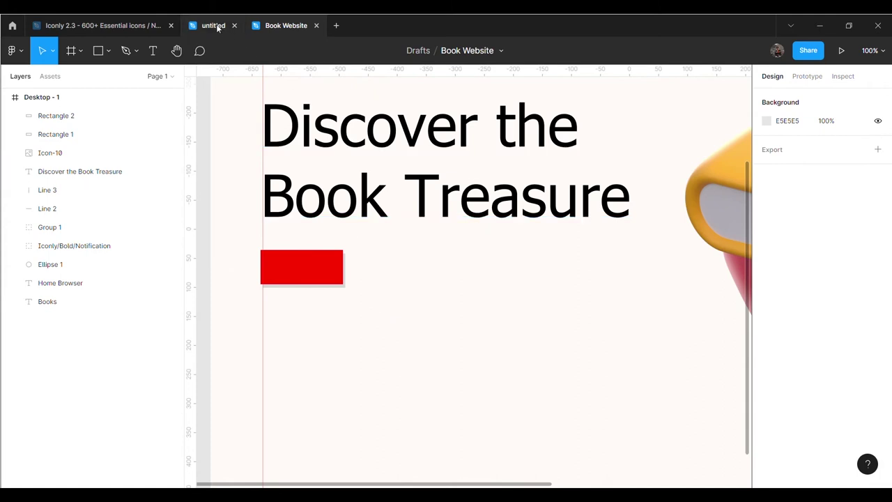
pyautogui.click(341, 278)
pyautogui.keyDown('shift'); pyautogui.click(91, 137); pyautogui.keyUp('shift')
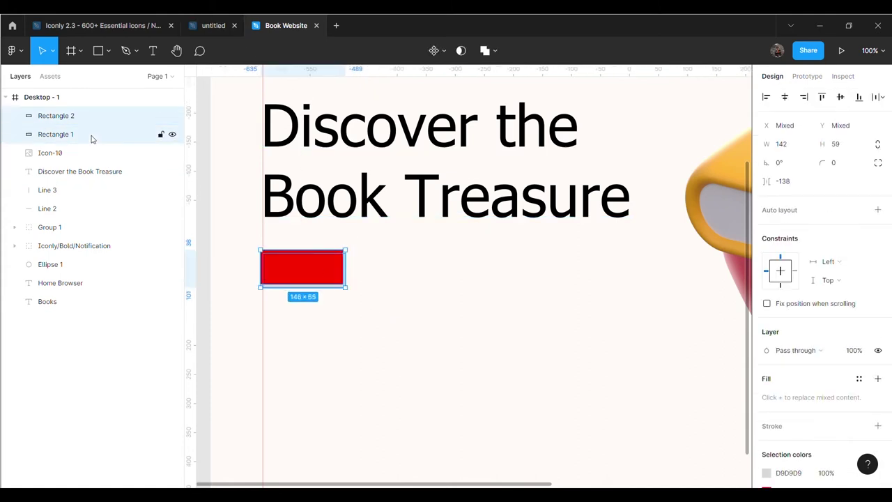
pyautogui.hotkey('ctrl', 'g')
pyautogui.press('Right')
pyautogui.press('Right')
pyautogui.press('Right')
pyautogui.press('Left')
pyautogui.press('Left')
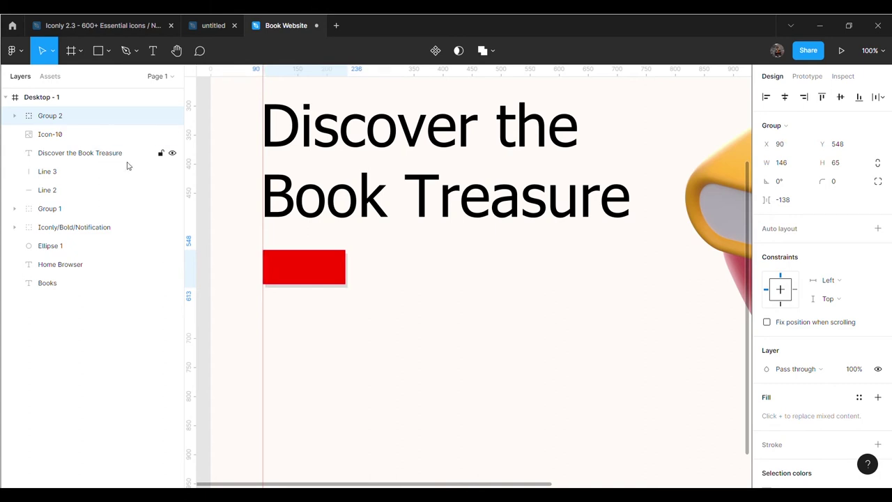
pyautogui.click(400, 291)
# - Fill the front rectangle black and the back rectangle red
pyautogui.doubleClick(321, 267)
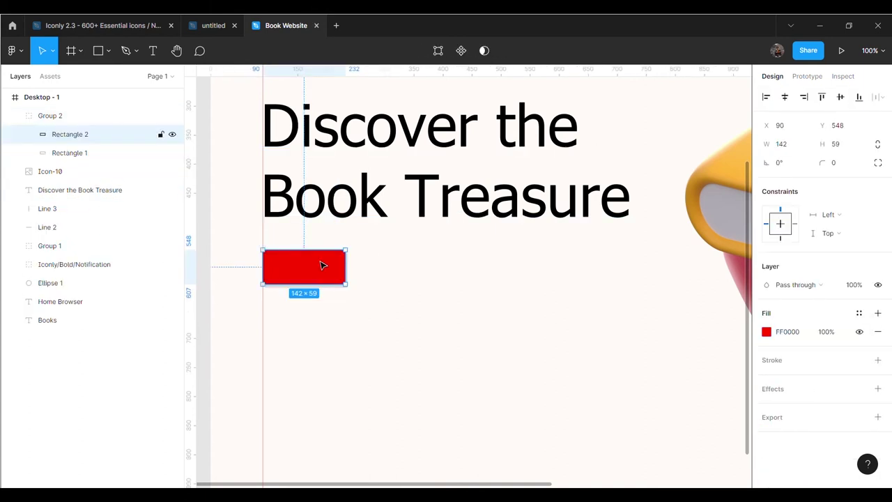
pyautogui.click(766, 332)
pyautogui.moveTo(744, 313); pyautogui.dragTo(746, 343)
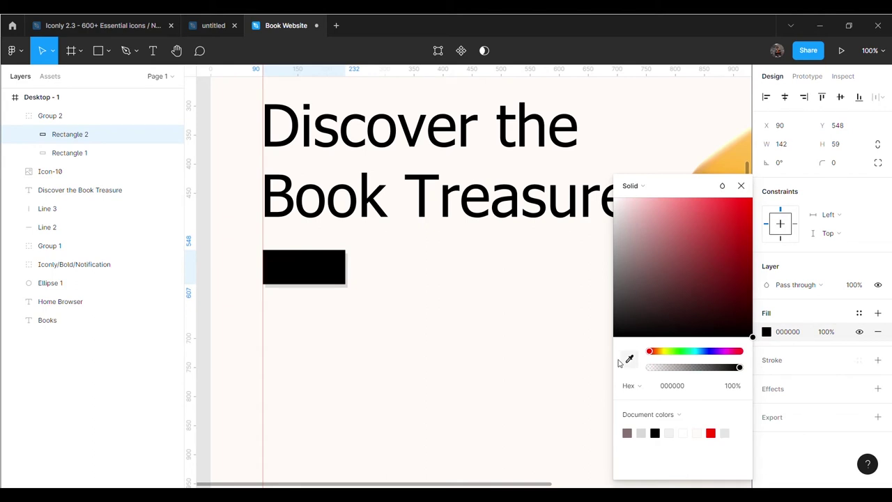
pyautogui.click(132, 153)
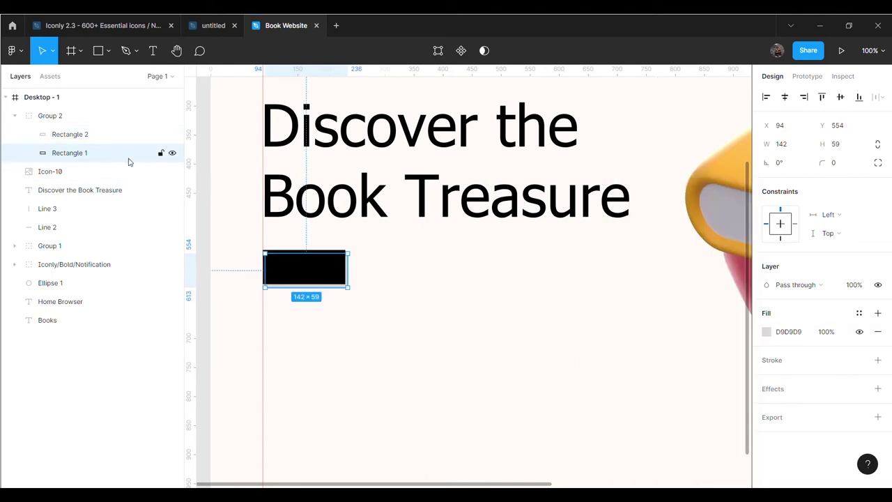
pyautogui.click(767, 332)
pyautogui.click(748, 247)
pyautogui.moveTo(748, 246); pyautogui.dragTo(755, 192)
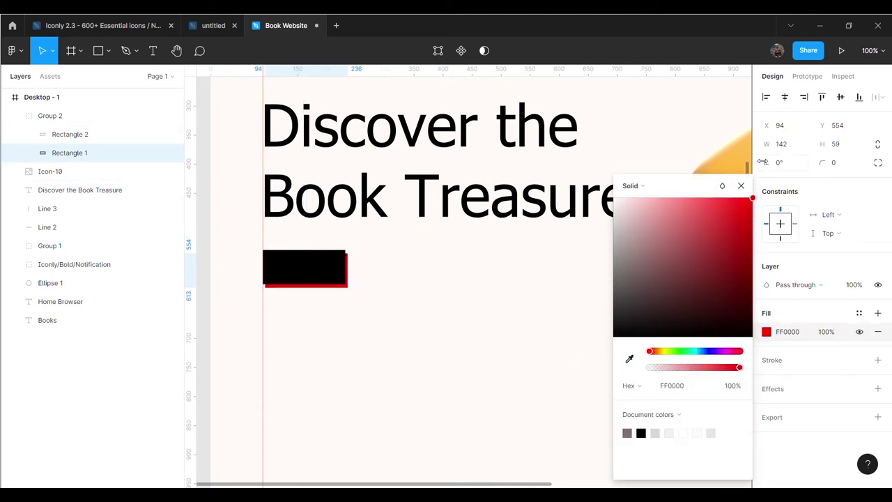
pyautogui.click(495, 291)
# - Nudge the black rectangle 1 px left and set the back shadow rectangle to F55A5A
pyautogui.click(339, 276)
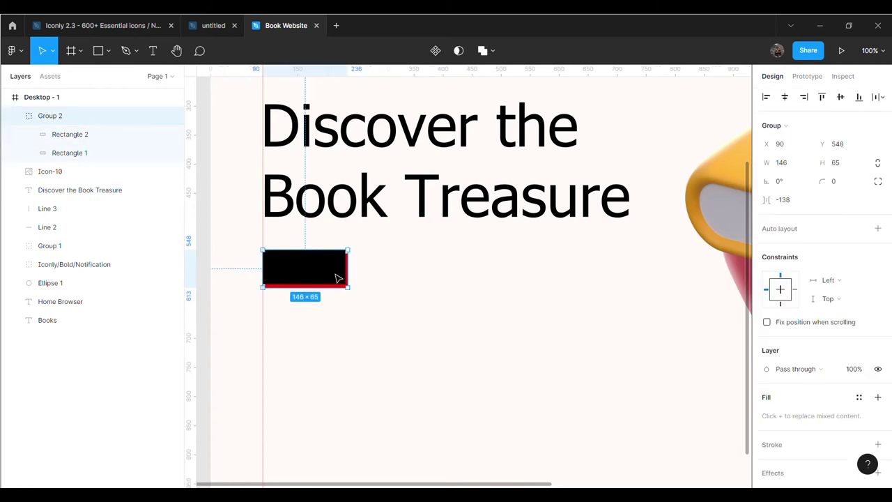
pyautogui.press('Left')
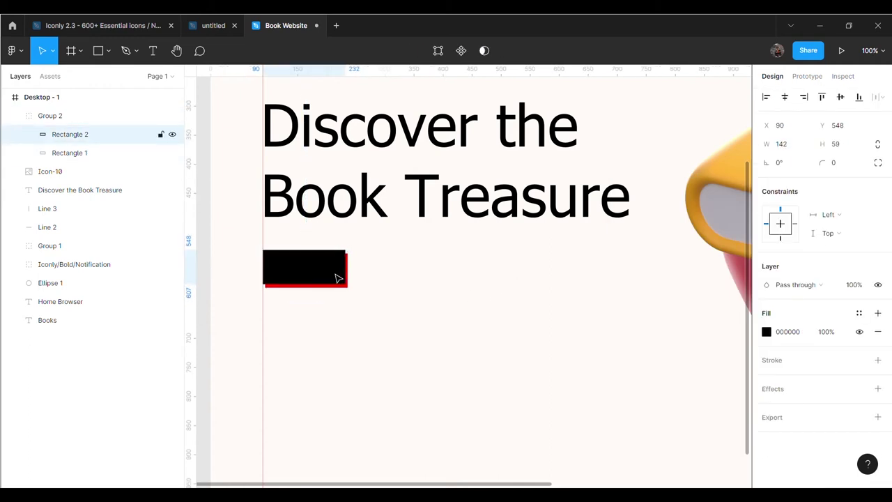
pyautogui.click(414, 279)
pyautogui.click(50, 115)
pyautogui.scroll(-1, 488, 314)
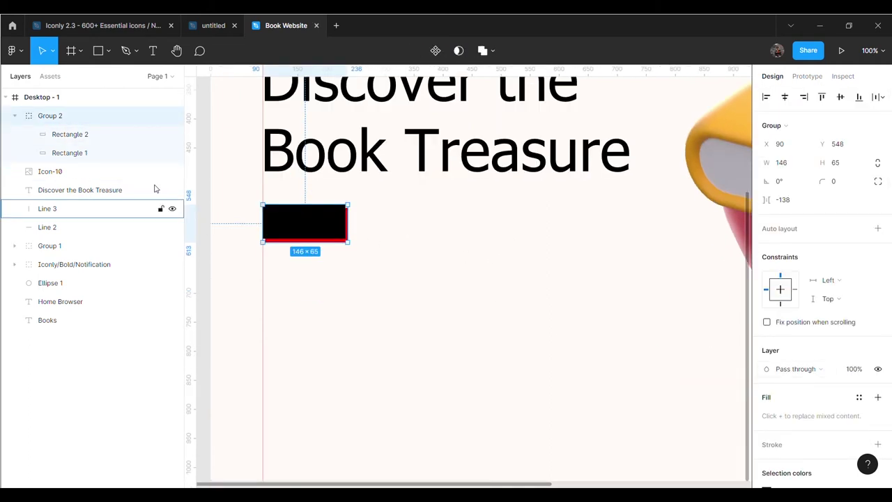
pyautogui.click(109, 152)
pyautogui.click(786, 332)
pyautogui.write('F55A5A')
pyautogui.press('Return')
pyautogui.click(537, 333)
pyautogui.scroll(1, 538, 333)
pyautogui.scroll(1, 536, 333)
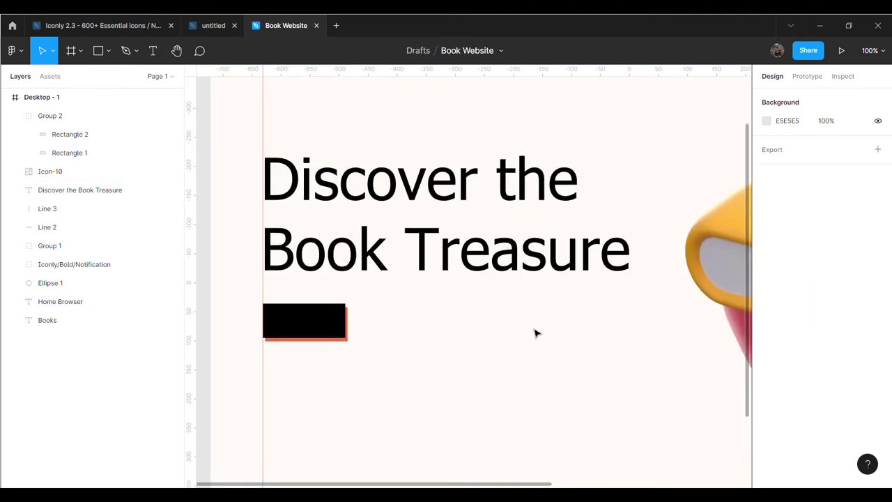
# - Add an 'Explore Now' text label beside the button at font size 20
pyautogui.click(153, 50)
pyautogui.click(533, 321)
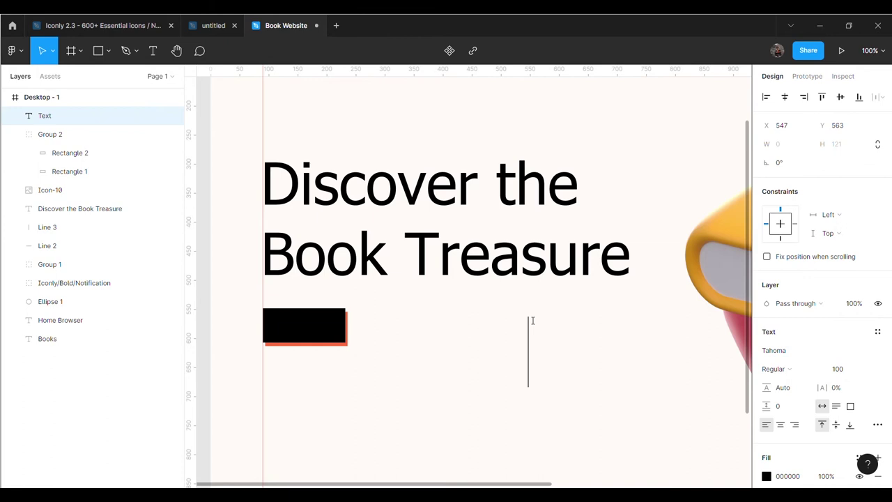
pyautogui.write('Explore')
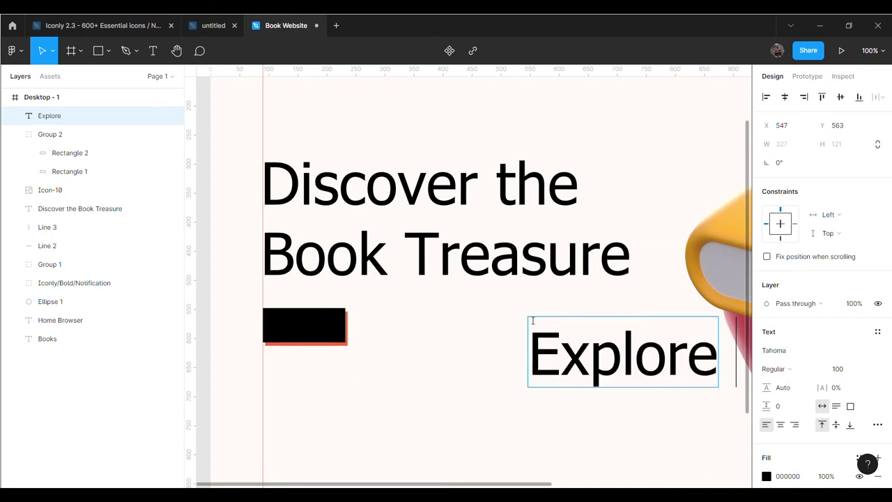
pyautogui.write(' Now')
pyautogui.press('Escape')
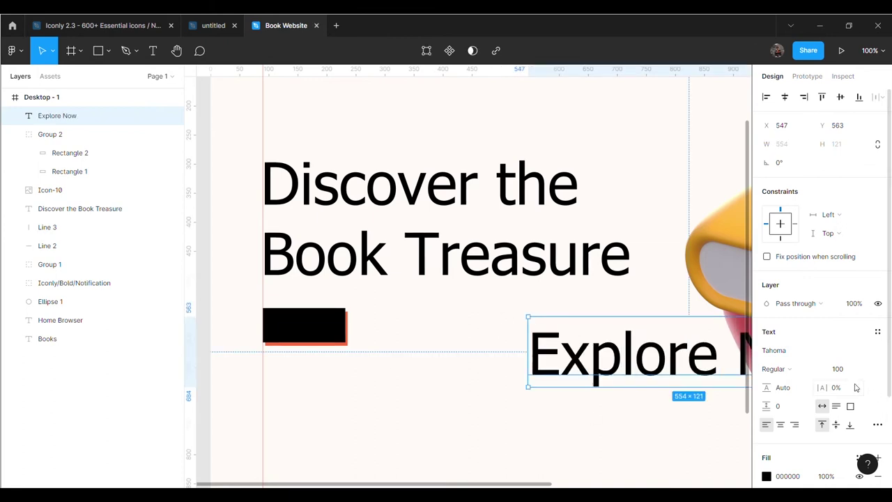
pyautogui.click(846, 375)
pyautogui.write('20')
pyautogui.press('Return')
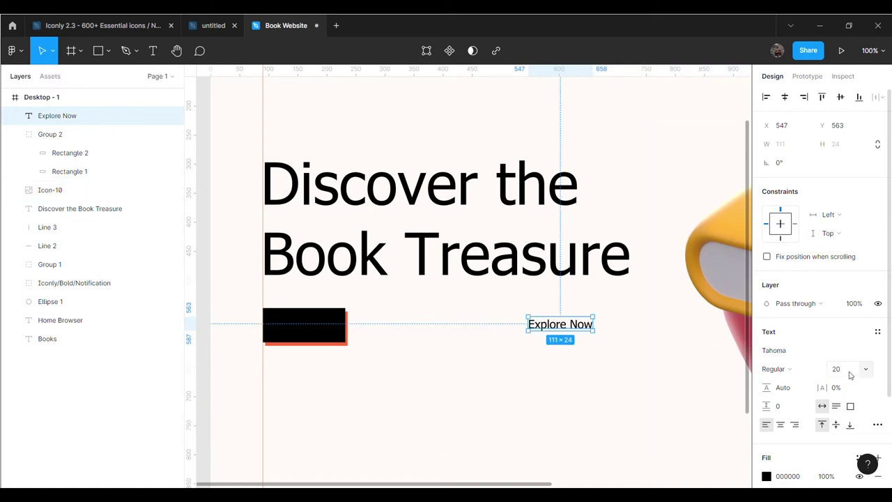
# - Set the Explore Now label's font to Gilroy SemiBold
pyautogui.click(805, 354)
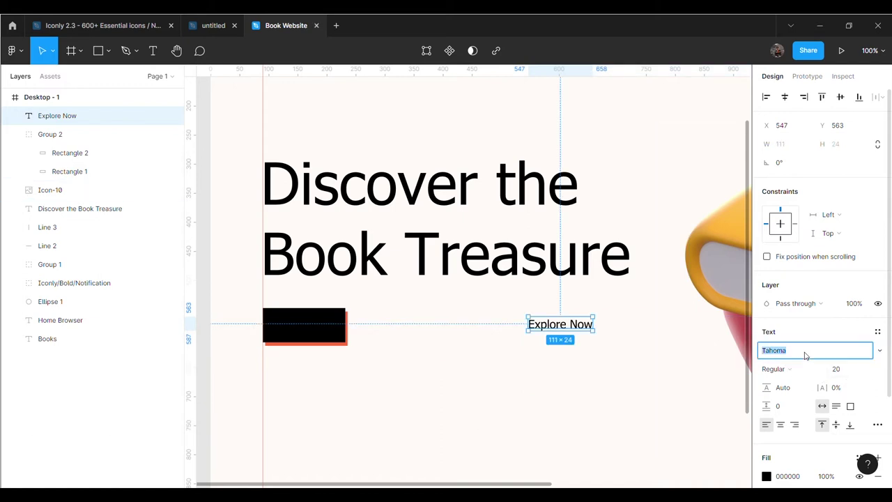
pyautogui.write('Gir')
pyautogui.write('lroy')
pyautogui.press('Return')
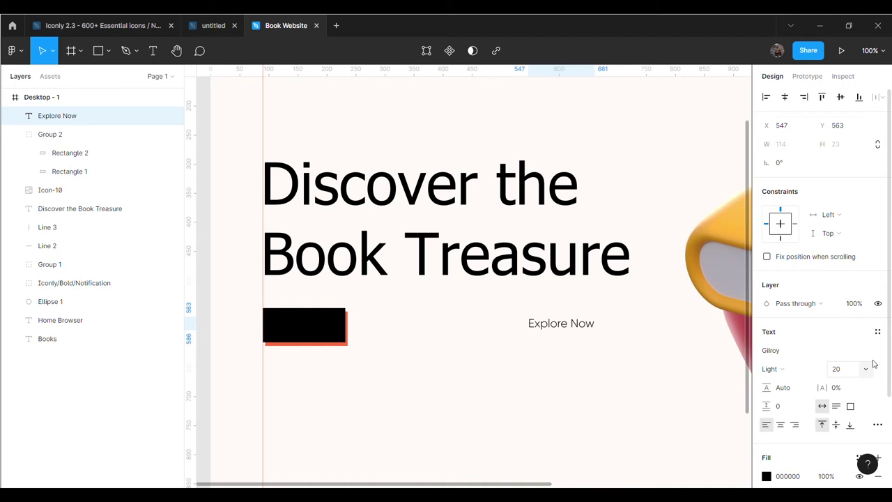
pyautogui.click(874, 351)
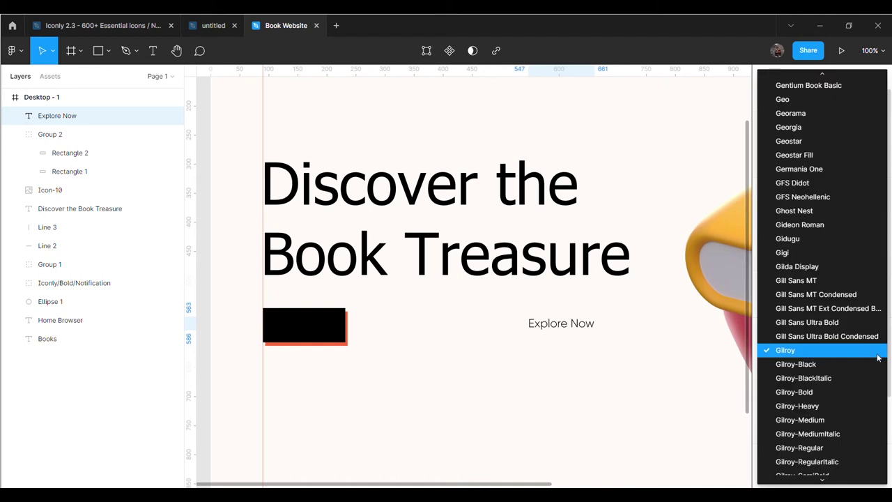
pyautogui.scroll(-2, 819, 427)
pyautogui.click(821, 419)
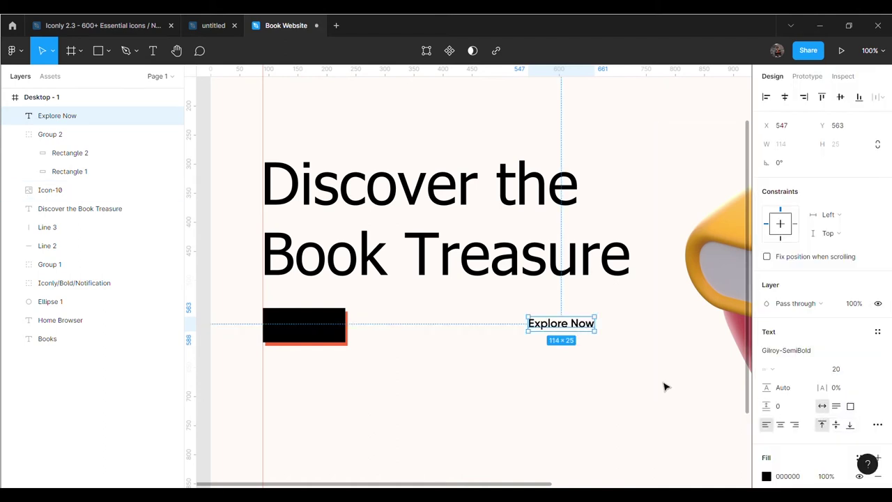
# - Make the Explore Now text white and place it on the black button
pyautogui.click(766, 476)
pyautogui.moveTo(673, 287); pyautogui.dragTo(613, 198)
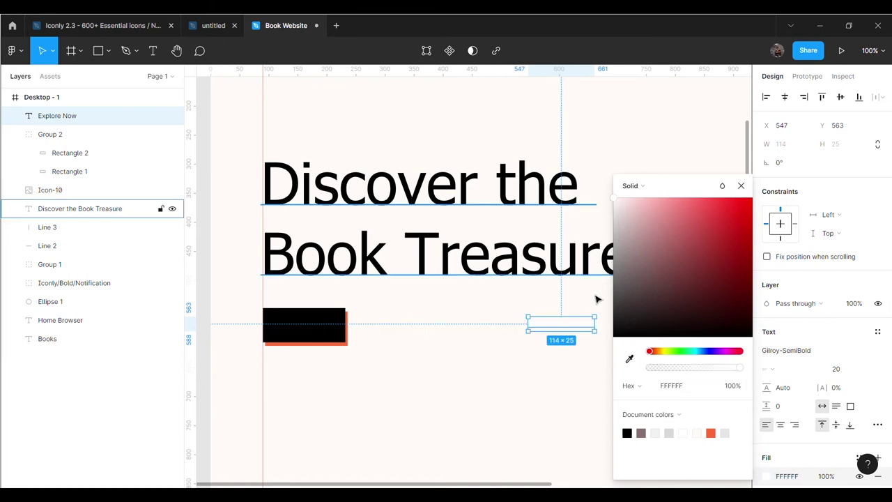
pyautogui.click(596, 299)
pyautogui.moveTo(568, 326); pyautogui.dragTo(319, 337)
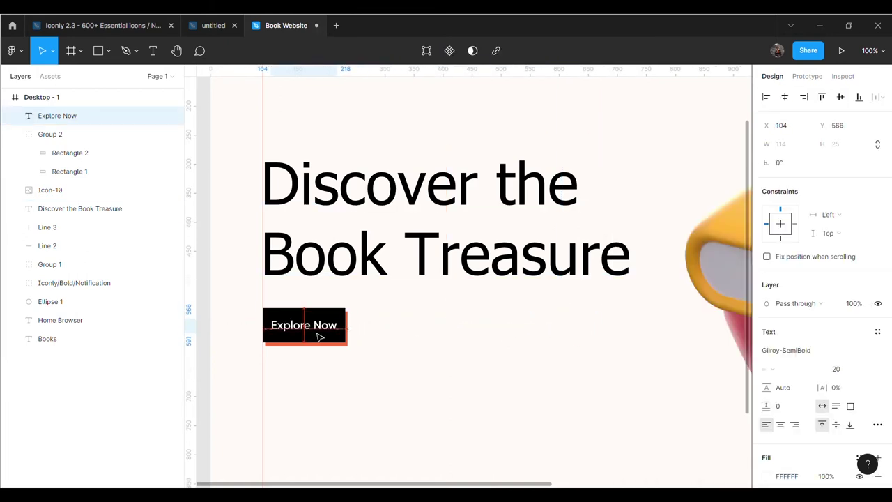
pyautogui.press('Up')
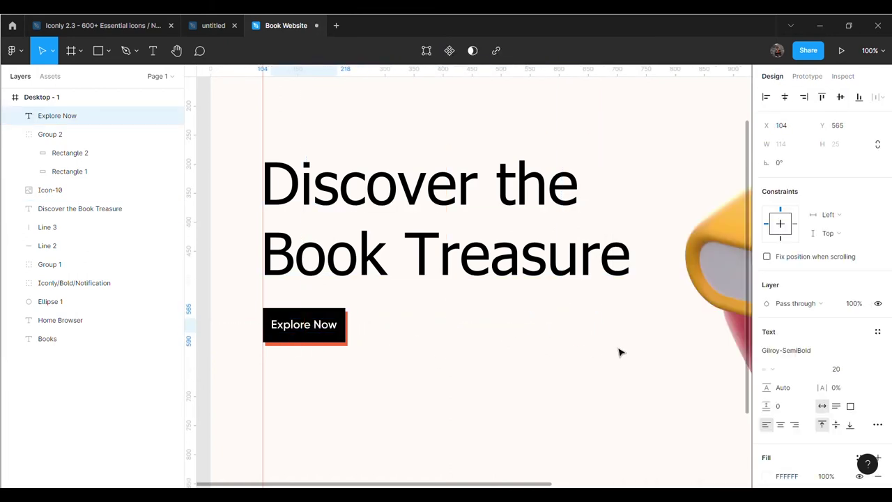
pyautogui.click(592, 349)
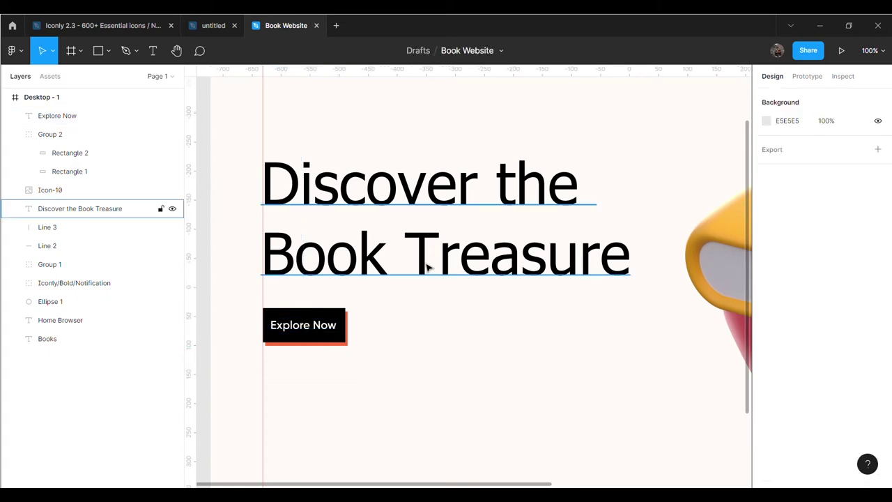
# - In the untitled file, reduce the Explore Now label's font size to 18
pyautogui.click(214, 26)
pyautogui.click(268, 28)
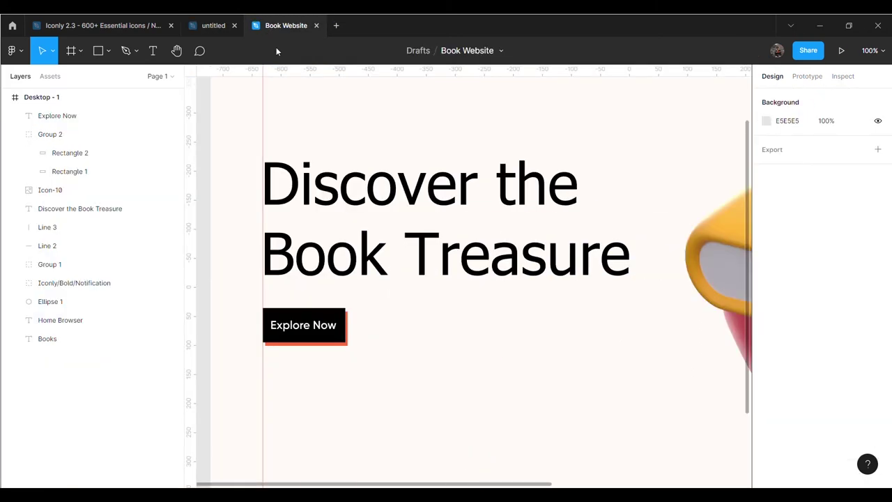
pyautogui.click(301, 322)
pyautogui.click(845, 370)
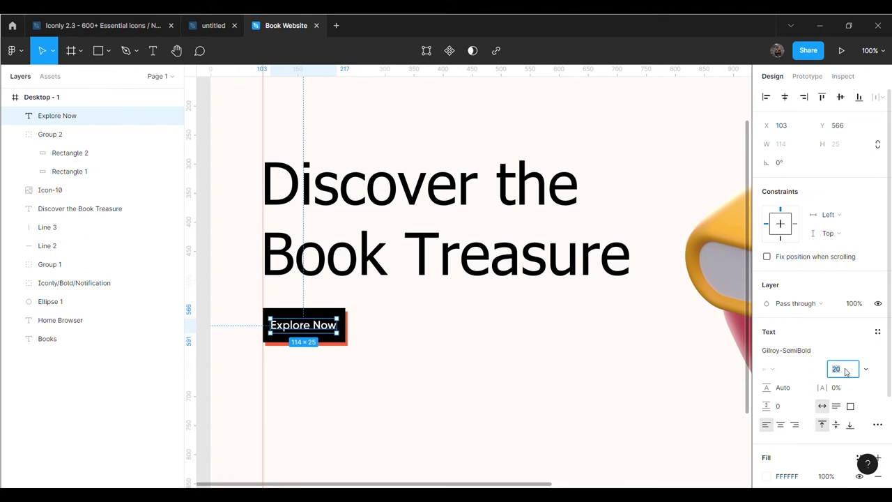
pyautogui.write('18')
pyautogui.press('Return')
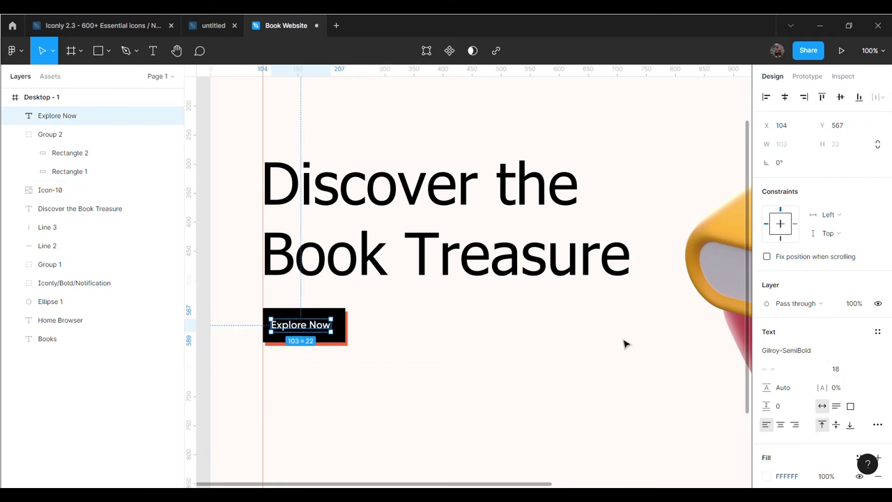
# - Check the Explore Now label's text, then zoom out to see the whole frame
pyautogui.click(539, 362)
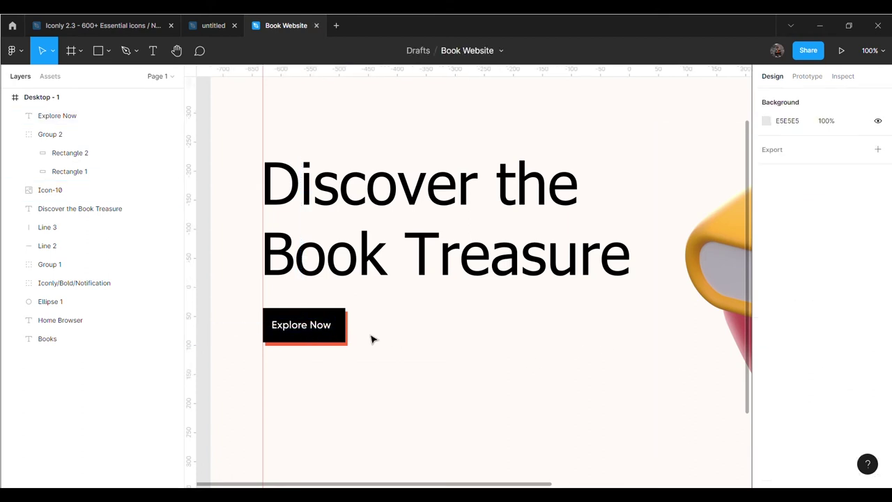
pyautogui.click(309, 325)
pyautogui.doubleClick(309, 324)
pyautogui.click(493, 345)
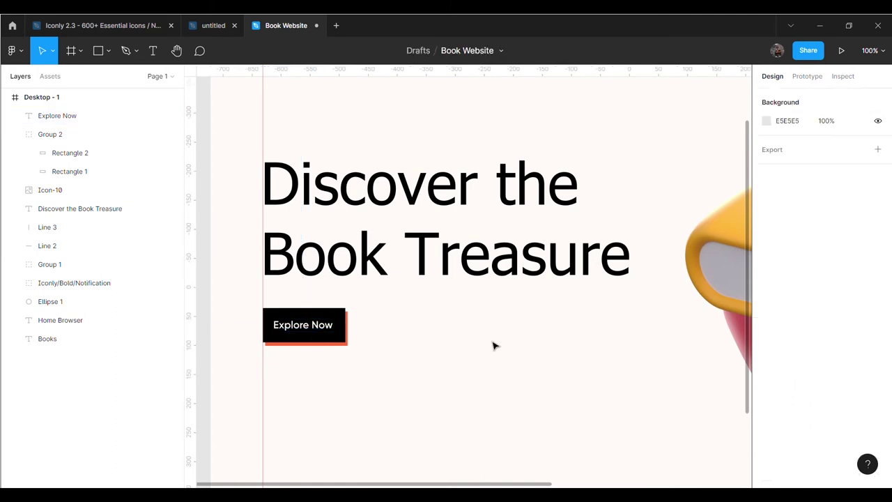
pyautogui.press('-')
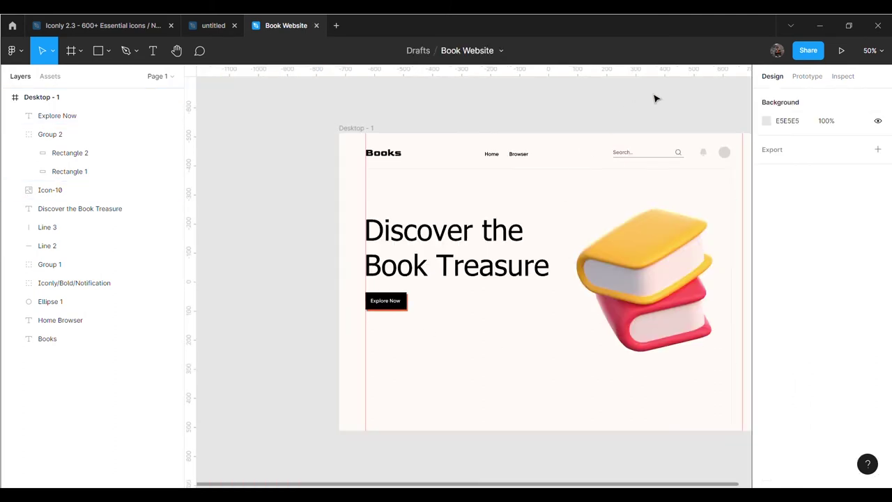
# - Draw a 1003×228 grey rectangle along the frame's bottom with corner radius 50
pyautogui.hscroll(3, 655, 99)
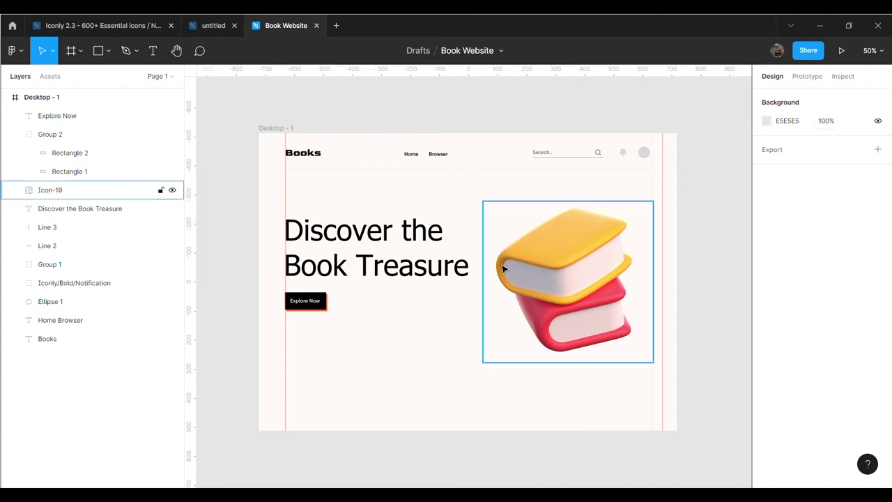
pyautogui.scroll(-1, 309, 349)
pyautogui.press('r')
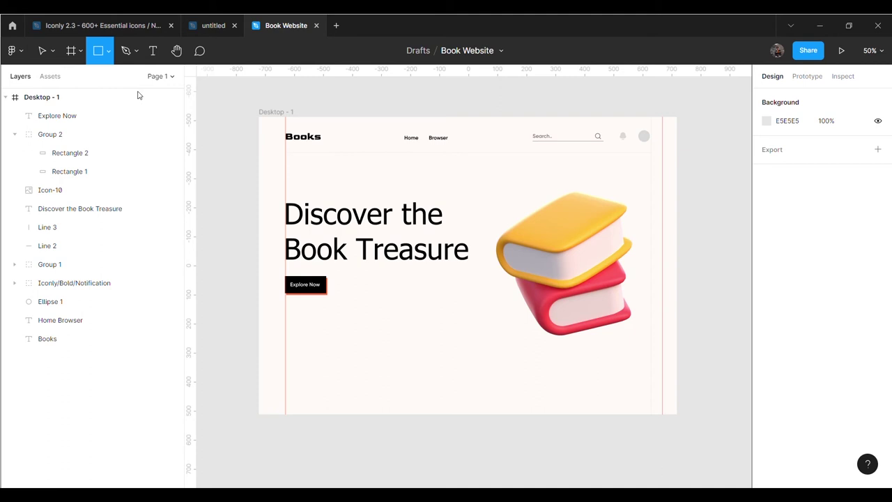
pyautogui.moveTo(332, 348)
pyautogui.mouseDown()
pyautogui.moveTo(393, 393)
pyautogui.moveTo(623, 414)
pyautogui.mouseUp()
pyautogui.moveTo(553, 398); pyautogui.dragTo(536, 407)
pyautogui.click(837, 172)
pyautogui.write('50')
pyautogui.press('Return')
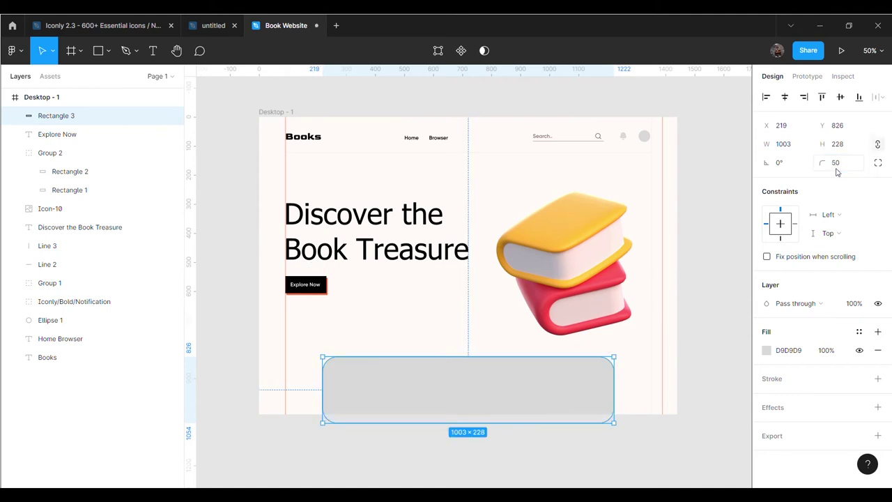
pyautogui.click(732, 247)
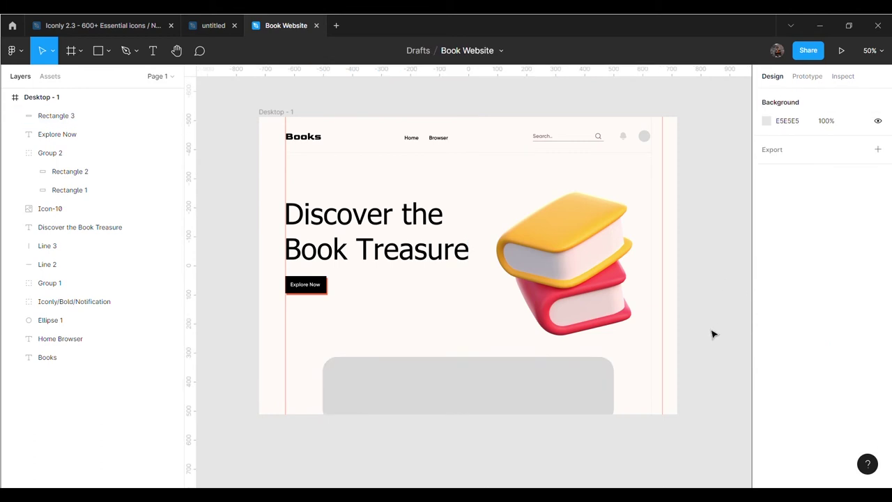
pyautogui.click(567, 388)
# - Switch the band's fill to a linear gradient running diagonally across it
pyautogui.click(767, 351)
pyautogui.click(657, 186)
pyautogui.moveTo(684, 155); pyautogui.dragTo(837, 152)
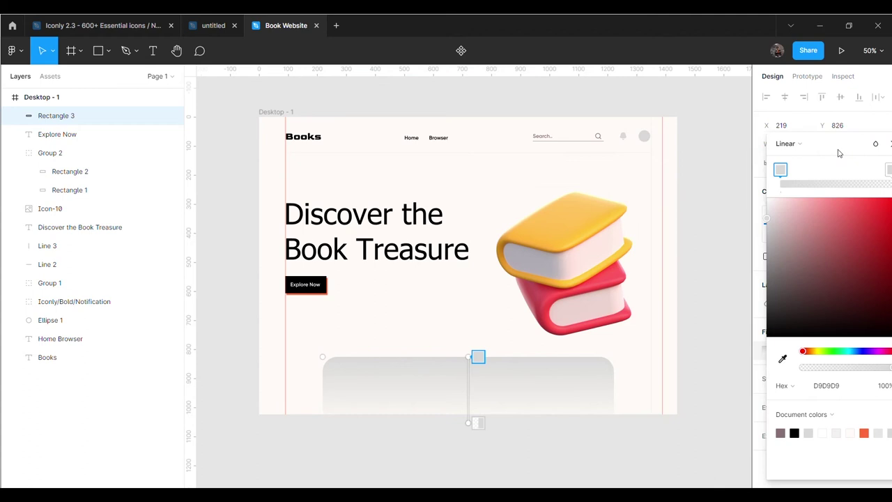
pyautogui.moveTo(478, 356); pyautogui.dragTo(332, 376)
pyautogui.click(470, 419)
pyautogui.moveTo(476, 429); pyautogui.dragTo(659, 418)
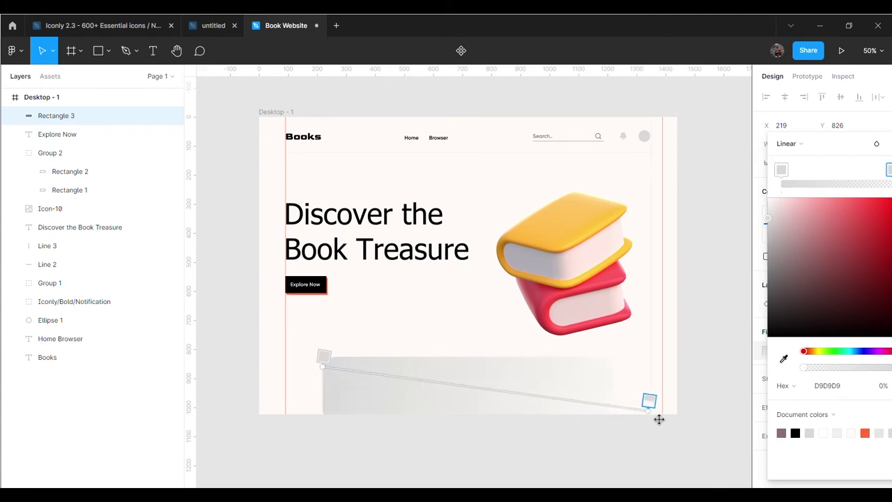
# - Color the gradient from the yellow book to the red book (FF595B), extending past the lower right
pyautogui.click(784, 359)
pyautogui.click(572, 233)
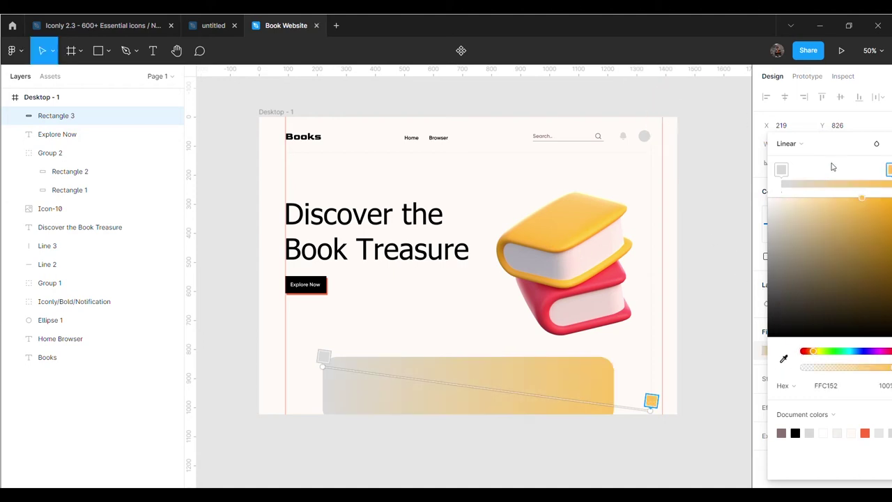
pyautogui.moveTo(834, 145); pyautogui.dragTo(769, 131)
pyautogui.click(323, 357)
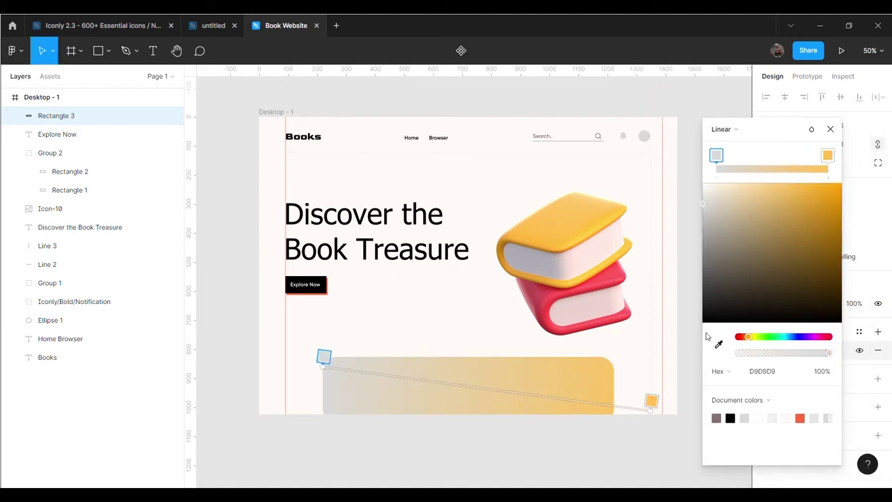
pyautogui.click(719, 344)
pyautogui.click(578, 234)
pyautogui.click(825, 166)
pyautogui.click(719, 344)
pyautogui.click(610, 281)
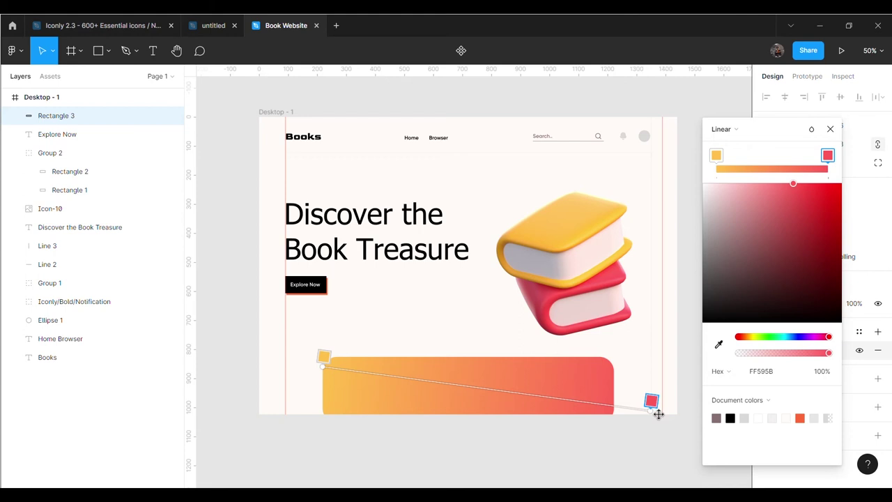
pyautogui.moveTo(660, 420); pyautogui.dragTo(712, 440)
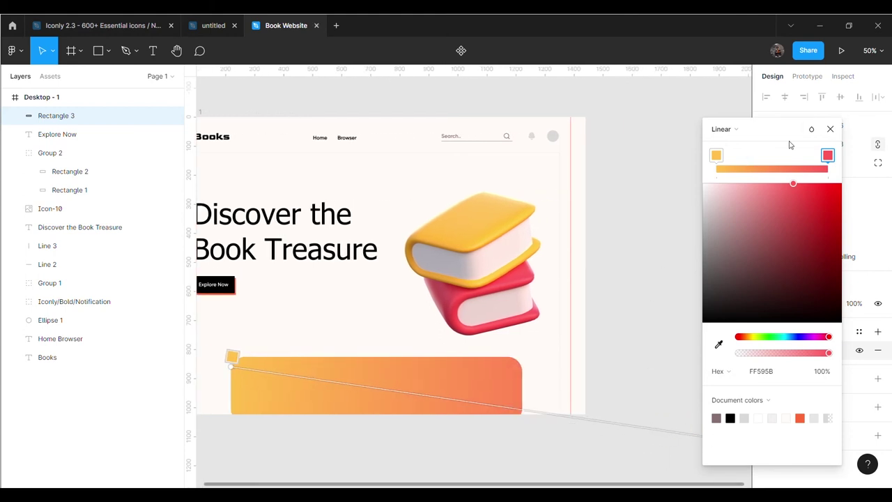
pyautogui.click(830, 129)
# - Draw a small 220×112 card rectangle on the left of the band
pyautogui.click(635, 291)
pyautogui.moveTo(568, 486); pyautogui.dragTo(502, 482)
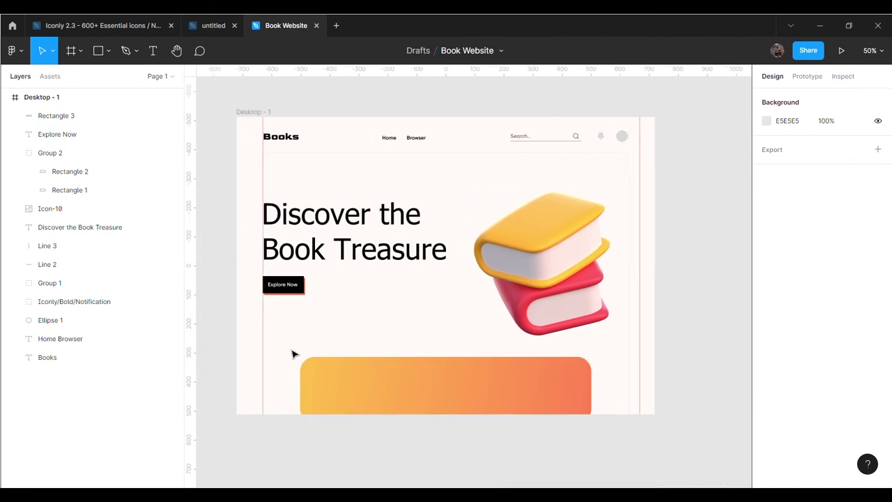
pyautogui.click(108, 52)
pyautogui.click(105, 79)
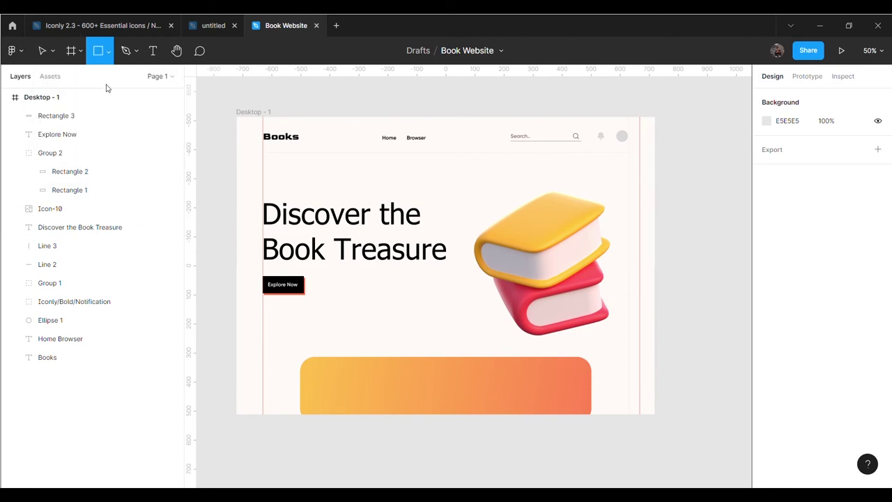
pyautogui.moveTo(331, 369); pyautogui.dragTo(396, 406)
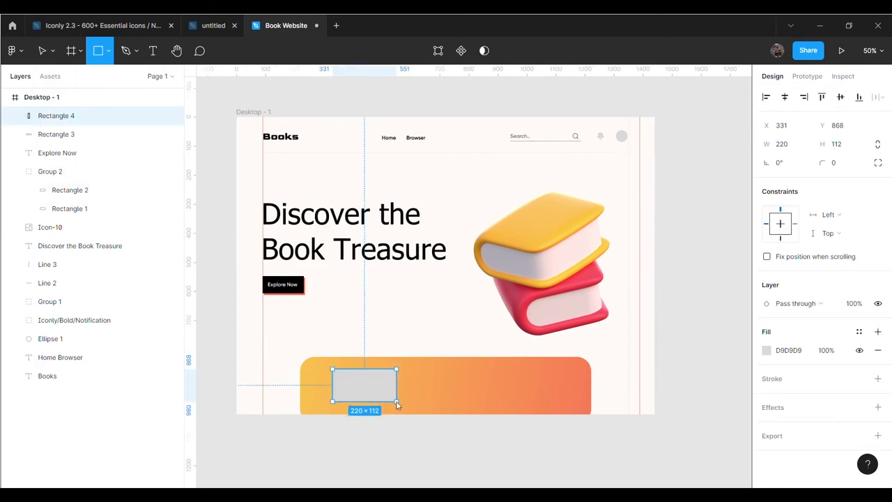
# - Make the card white (FFFFFF) and 170×129, nudging it slightly right and down
pyautogui.click(767, 350)
pyautogui.click(671, 386)
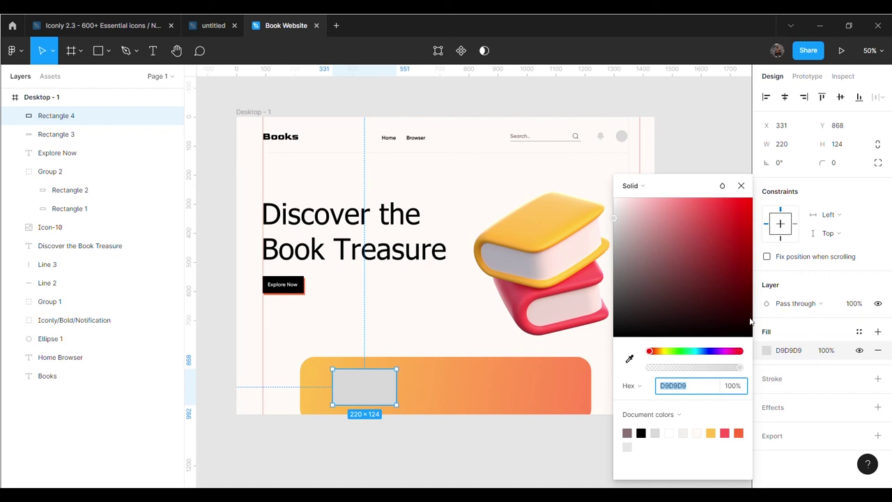
pyautogui.write('FFFFFF')
pyautogui.press('Return')
pyautogui.click(786, 145)
pyautogui.write('170')
pyautogui.press('Return')
pyautogui.click(849, 146)
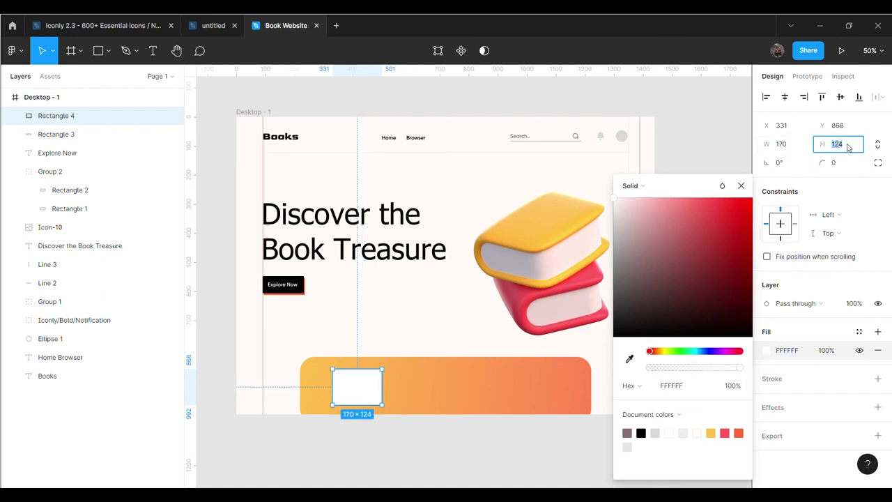
pyautogui.write('9')
pyautogui.press('Return')
pyautogui.click(741, 186)
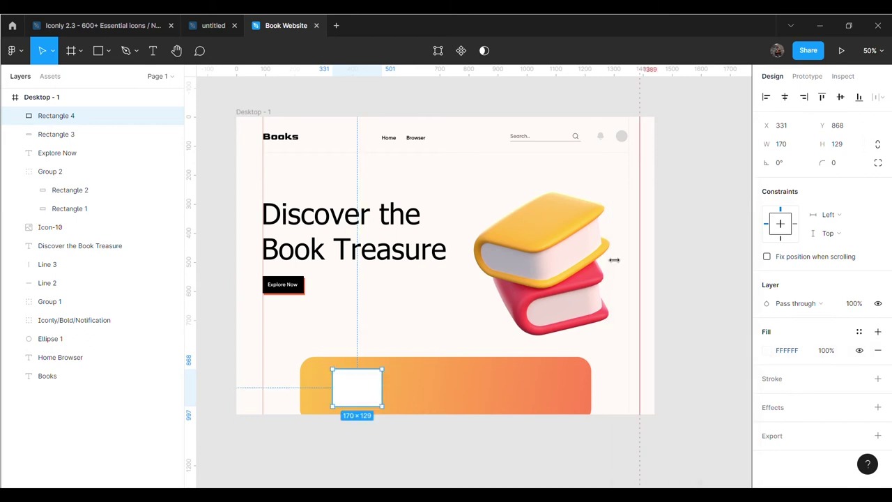
pyautogui.moveTo(360, 390); pyautogui.dragTo(366, 395)
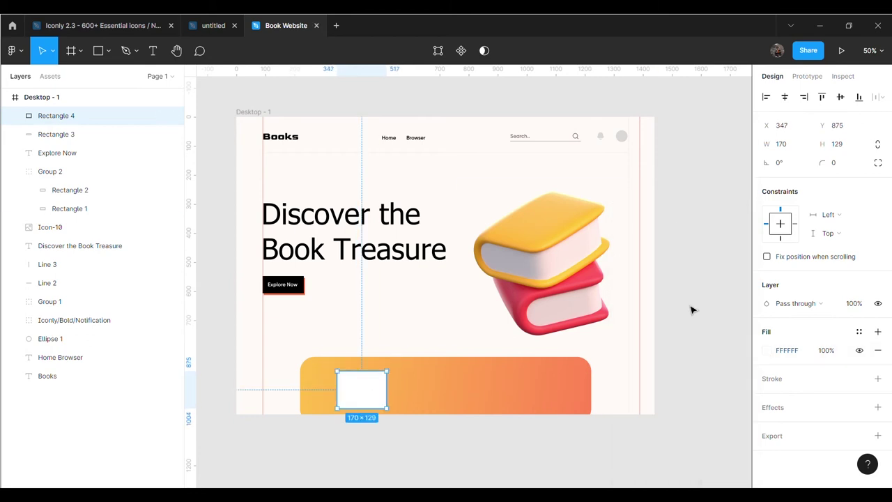
# - Paste the You Deserve Each Other book cover and position it on the card's left
pyautogui.hotkey('ctrl', 'v')
pyautogui.hotkey('shift', '0')
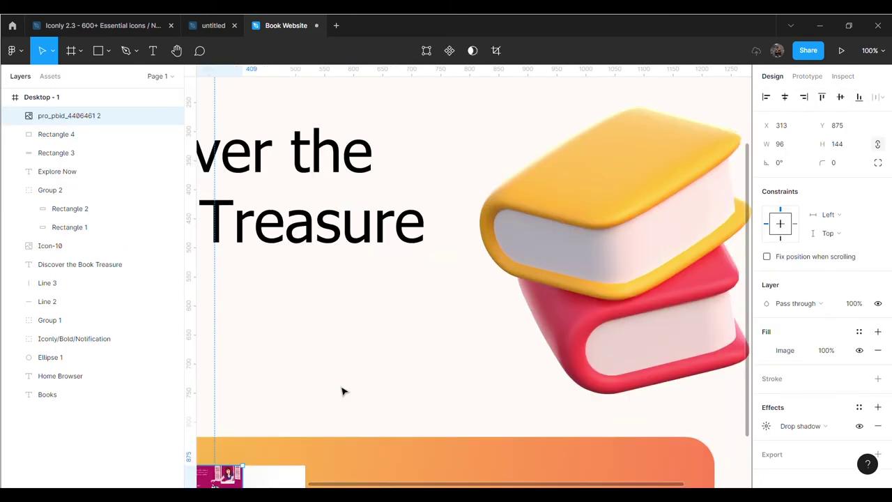
pyautogui.scroll(-5, 342, 380)
pyautogui.scroll(-2, 356, 433)
pyautogui.moveTo(370, 481); pyautogui.dragTo(324, 482)
pyautogui.moveTo(294, 351); pyautogui.dragTo(302, 344)
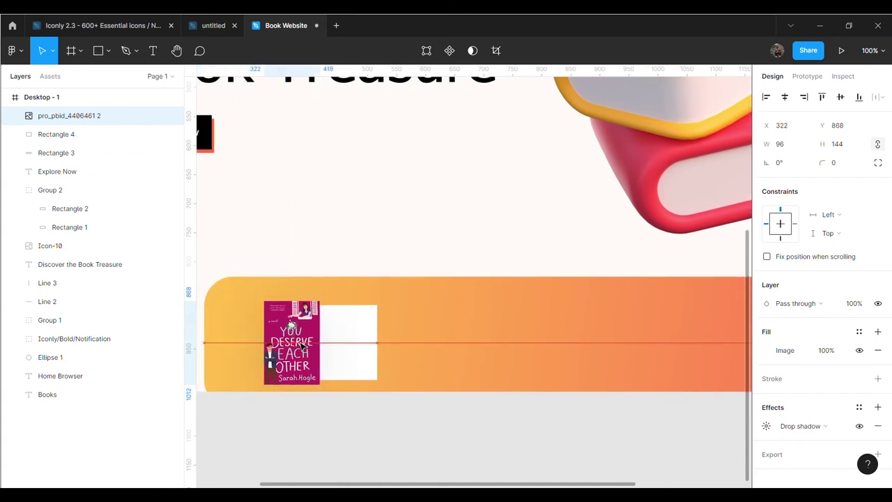
# - Round the white card's corners to radius 20
pyautogui.click(430, 343)
pyautogui.hotkey('shift', 'Tab')
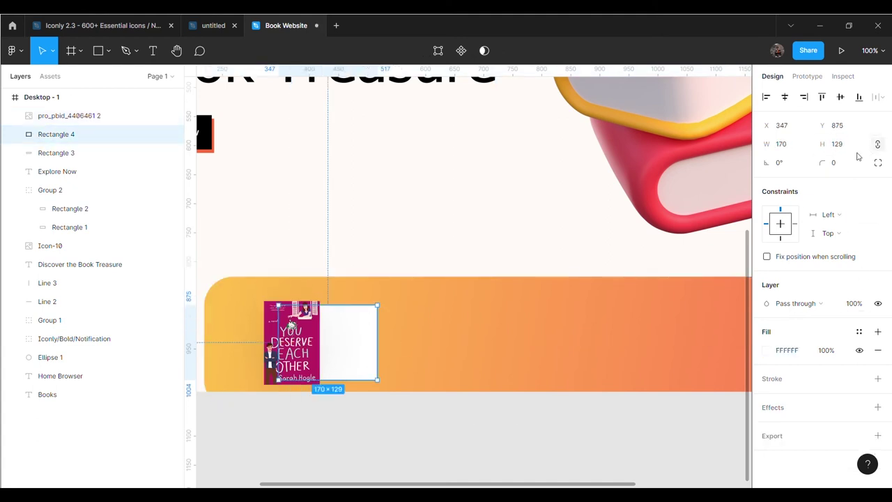
pyautogui.click(852, 161)
pyautogui.write('8')
pyautogui.press('Return')
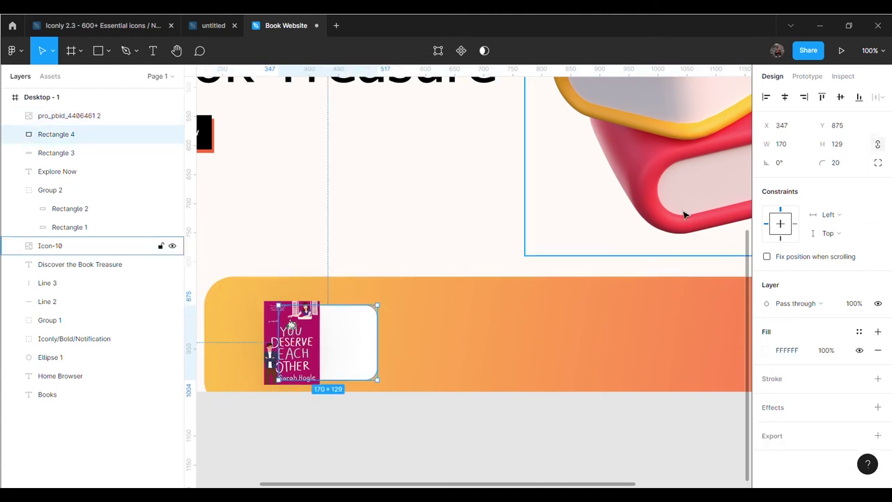
pyautogui.click(683, 213)
# - Shift the book cover slightly left and start a text box above the band
pyautogui.click(468, 218)
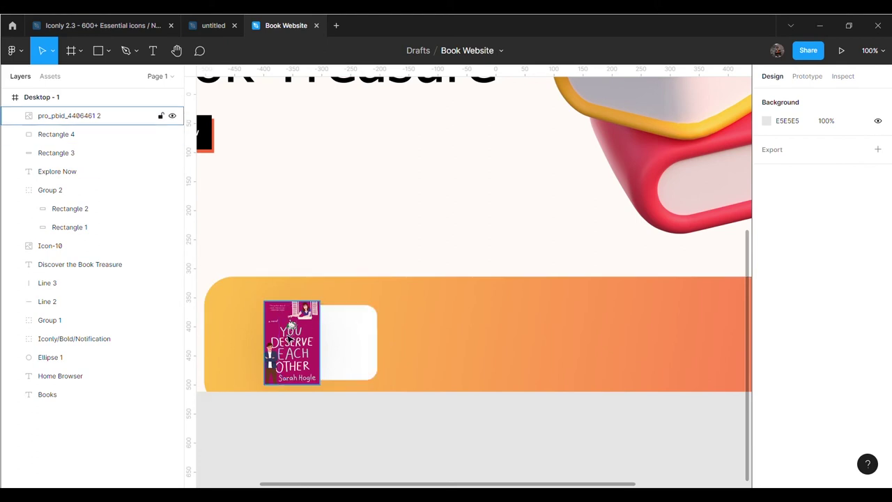
pyautogui.click(291, 335)
pyautogui.moveTo(291, 335); pyautogui.dragTo(289, 335)
pyautogui.click(363, 255)
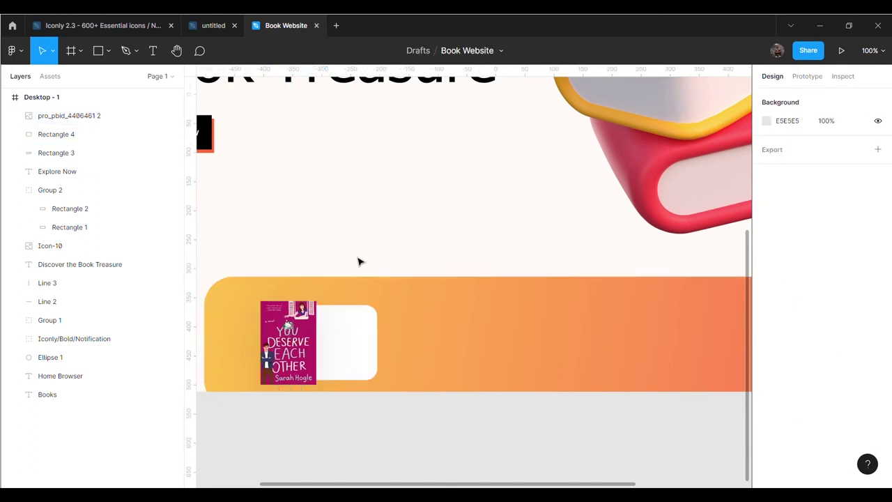
pyautogui.click(153, 50)
pyautogui.click(306, 173)
# - Add the title 'You Deserve Each Other' at size 14, wrapped onto two lines
pyautogui.write('You Des')
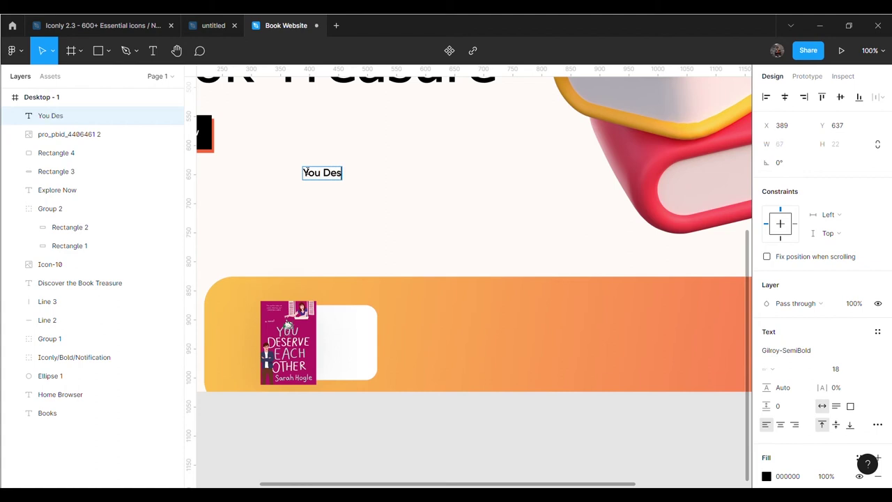
pyautogui.write(' Each  O')
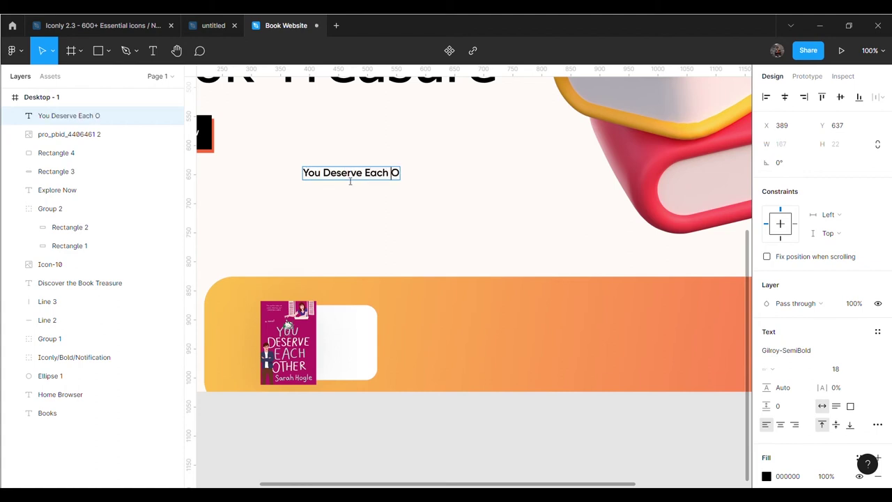
pyautogui.write('her')
pyautogui.press('Escape')
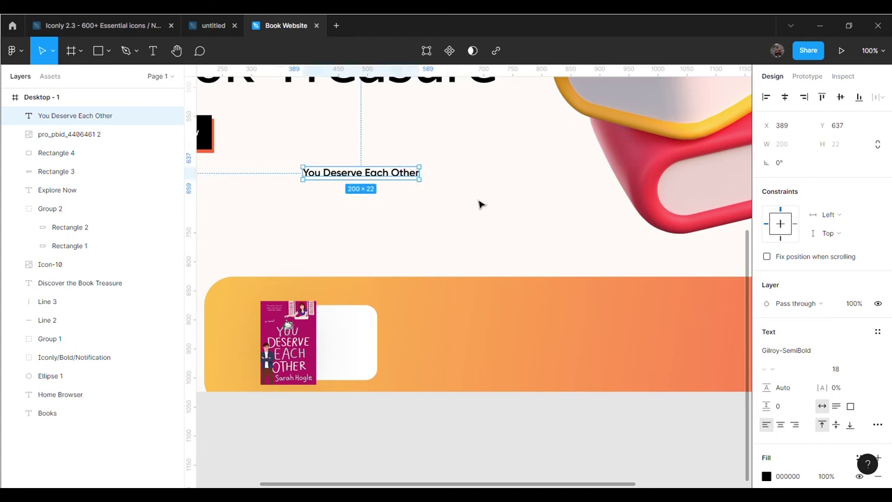
pyautogui.moveTo(429, 182)
pyautogui.mouseDown()
pyautogui.moveTo(395, 182)
pyautogui.moveTo(354, 221)
pyautogui.moveTo(370, 338)
pyautogui.mouseUp()
pyautogui.click(389, 201)
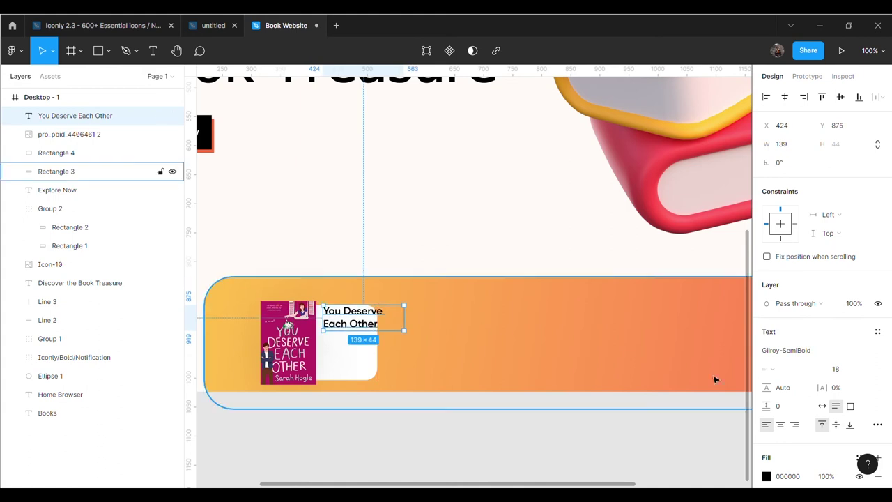
pyautogui.click(856, 368)
pyautogui.write('14')
pyautogui.press('Return')
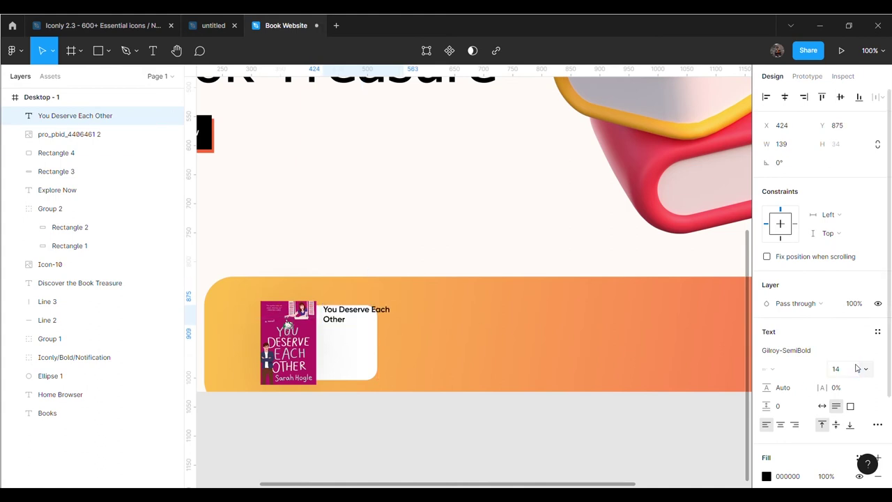
pyautogui.moveTo(413, 325); pyautogui.dragTo(394, 327)
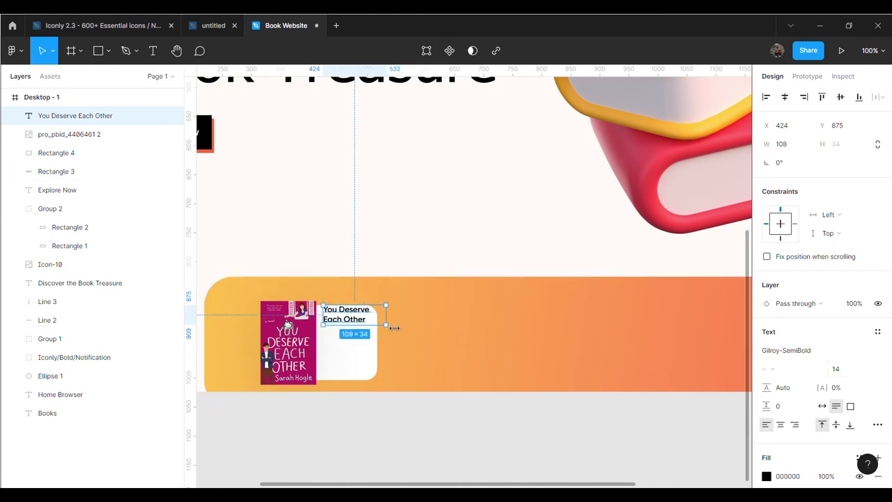
pyautogui.click(395, 203)
# - Add a text layer with the author's name and color it 977C7C
pyautogui.scroll(-1, 395, 203)
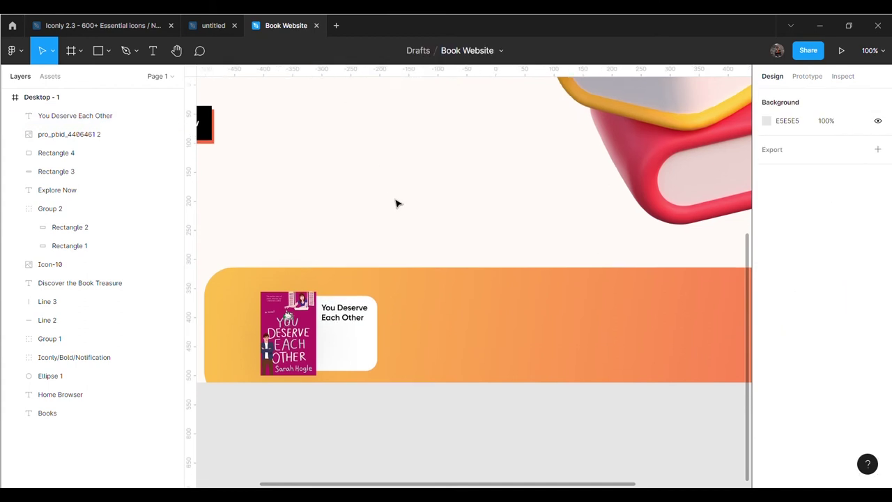
pyautogui.press('t')
pyautogui.click(354, 184)
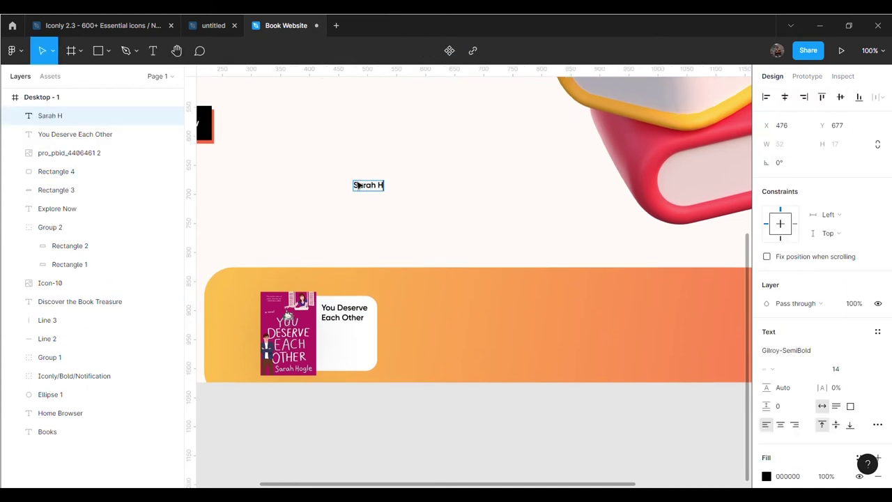
pyautogui.write('e')
pyautogui.press('Escape')
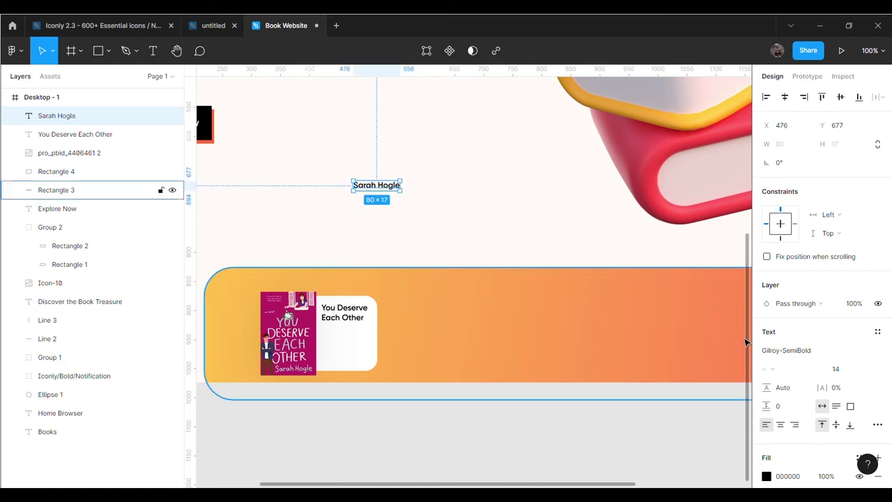
pyautogui.scroll(-1, 809, 377)
pyautogui.click(790, 360)
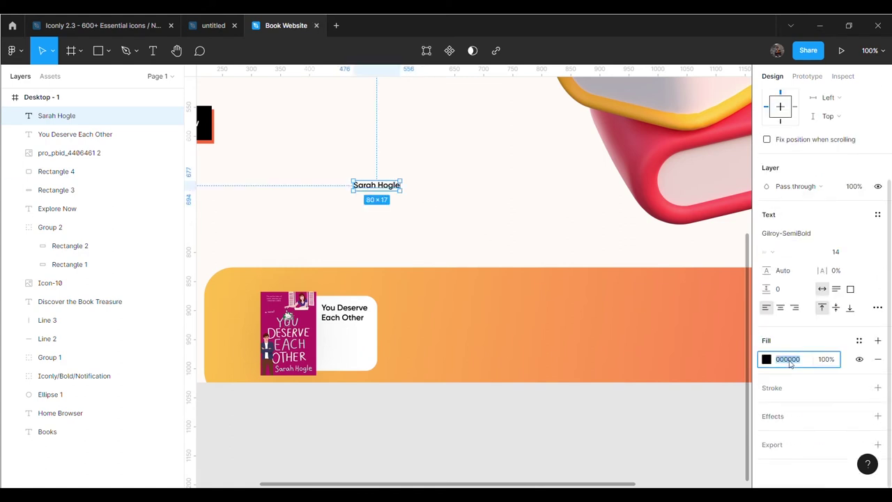
pyautogui.write('977C7C')
# - Place the author's name under the title and set its font size to 12
pyautogui.click(464, 191)
pyautogui.click(377, 186)
pyautogui.moveTo(376, 185); pyautogui.dragTo(344, 332)
pyautogui.click(845, 369)
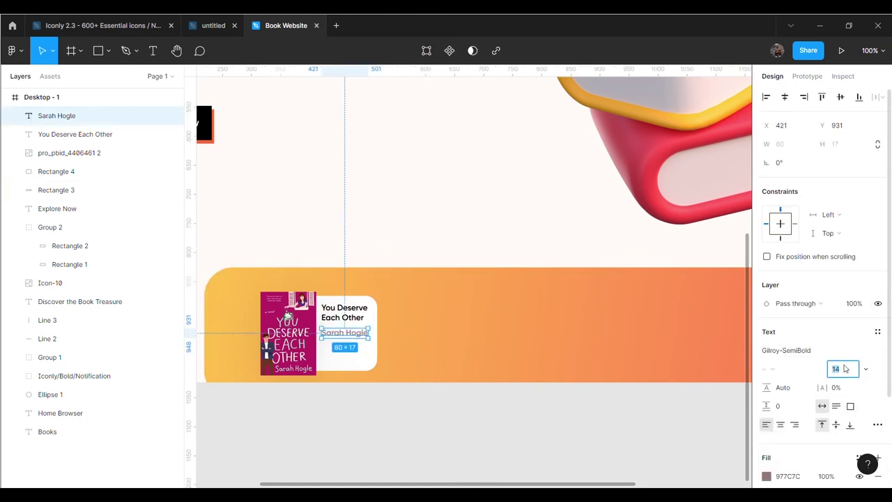
pyautogui.press('Return')
pyautogui.press('Up')
pyautogui.press('Up')
pyautogui.press('Up')
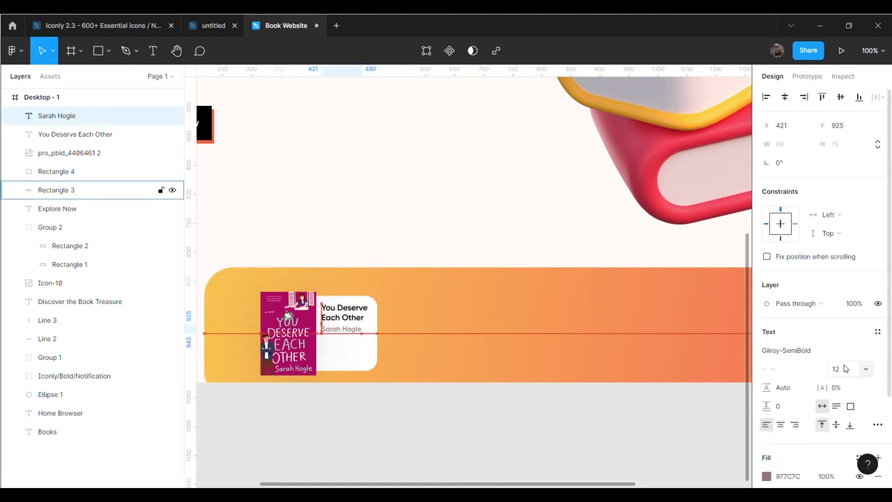
pyautogui.click(410, 196)
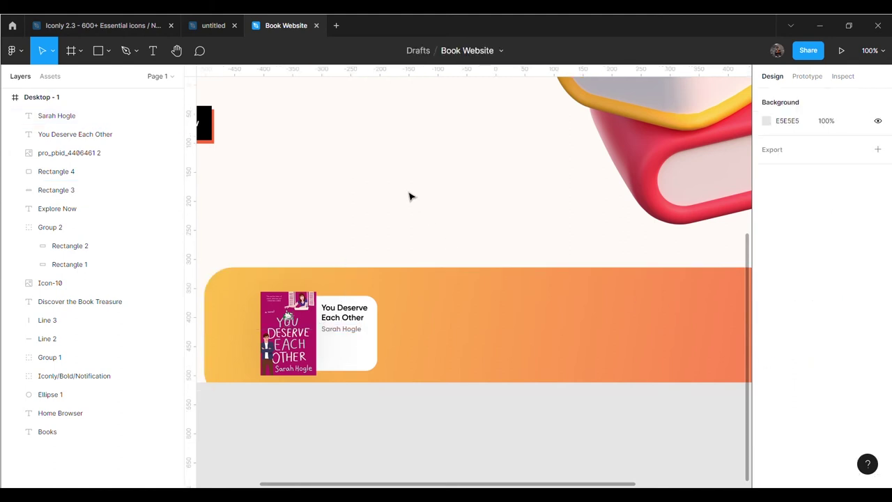
pyautogui.scroll(-1, 427, 189)
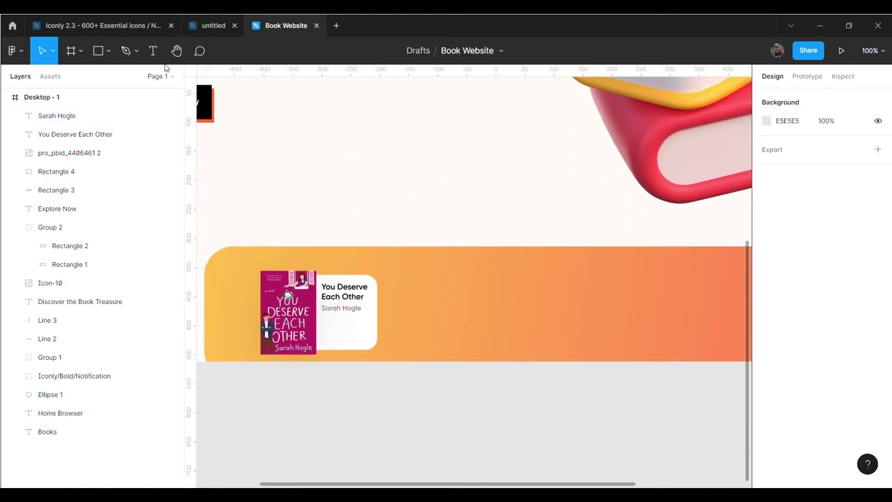
# - Paste a yellow star under the author's name and duplicate it into a row of five
pyautogui.hotkey('ctrl', 'v')
pyautogui.scroll(3, 325, 305)
pyautogui.hscroll(-5, 378, 472)
pyautogui.hscroll(-5, 377, 411)
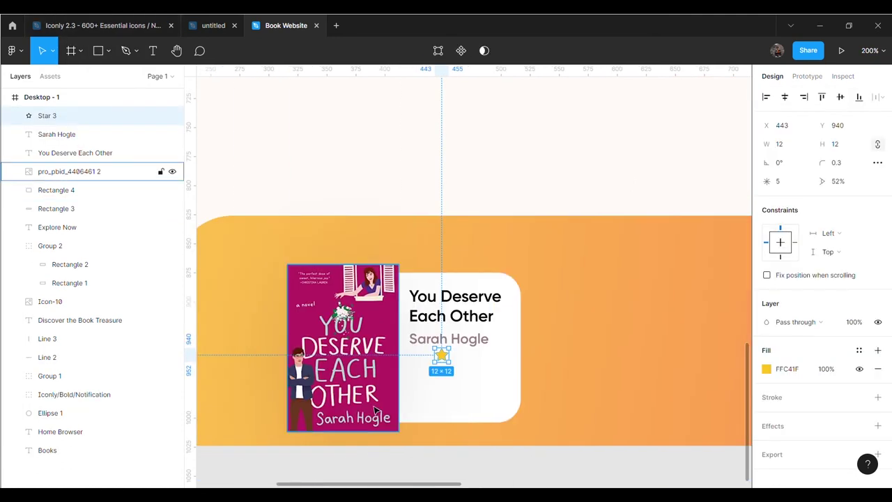
pyautogui.moveTo(447, 358); pyautogui.dragTo(427, 367)
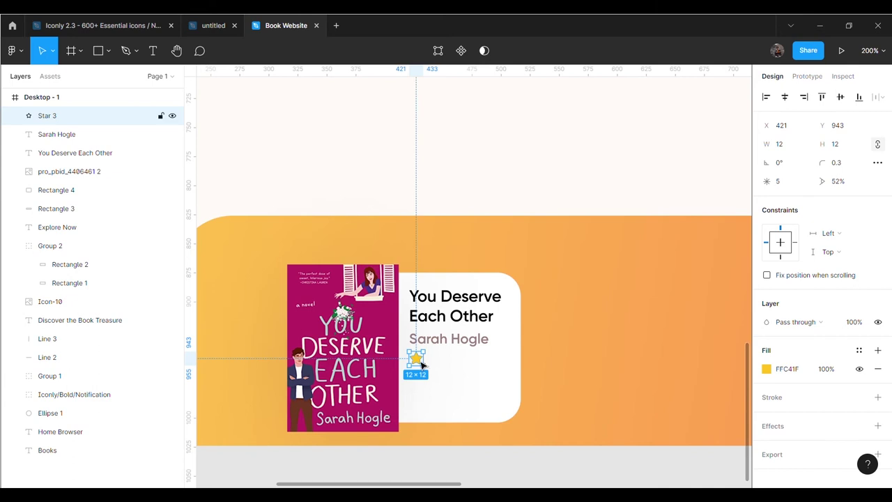
pyautogui.hotkey('ctrl', 'd')
pyautogui.hotkey('shift', 'Right')
pyautogui.press('Right')
pyautogui.press('Right')
pyautogui.press('Right')
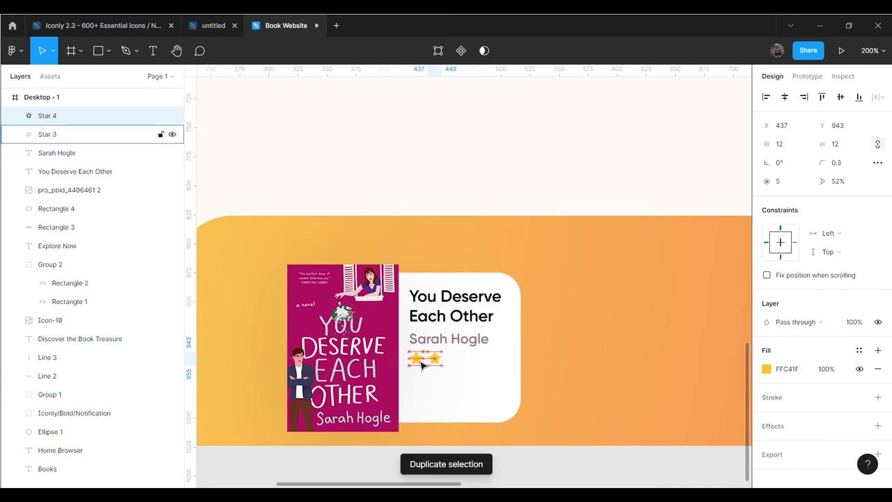
pyautogui.hotkey('ctrl', 'd')
pyautogui.hotkey('ctrl', 'd')
pyautogui.hotkey('ctrl', 'd')
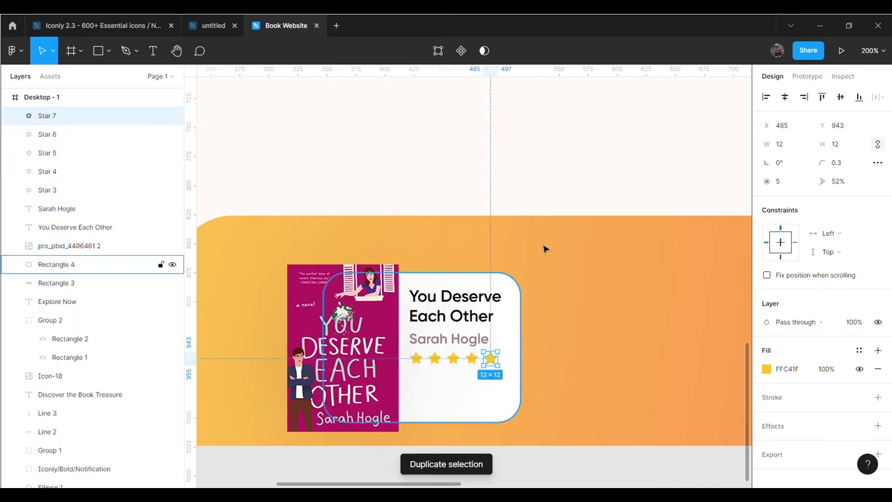
pyautogui.click(602, 180)
# - Draw a small rectangle above the book card
pyautogui.scroll(-1, 602, 180)
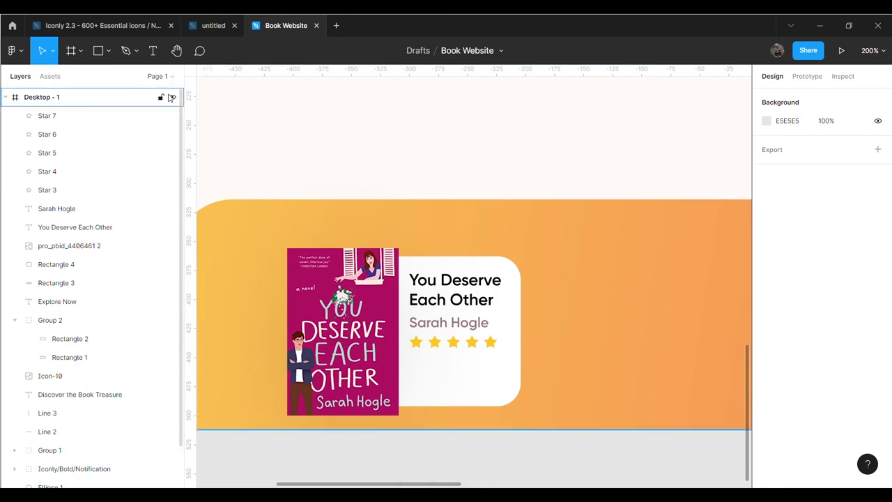
pyautogui.click(108, 50)
pyautogui.click(105, 76)
pyautogui.moveTo(312, 107)
pyautogui.mouseDown()
pyautogui.moveTo(330, 130)
pyautogui.moveTo(363, 130)
pyautogui.mouseUp()
# - Round the grey rectangle's corners to radius 15 and move it beneath the stars, aligned with the title
pyautogui.click(879, 146)
pyautogui.click(841, 169)
pyautogui.write('5')
pyautogui.press('Return')
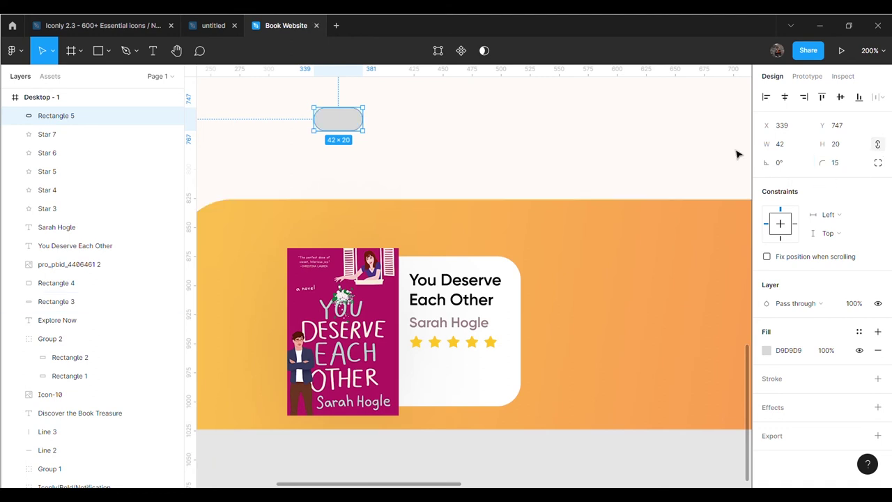
pyautogui.click(546, 151)
pyautogui.moveTo(341, 121); pyautogui.dragTo(440, 382)
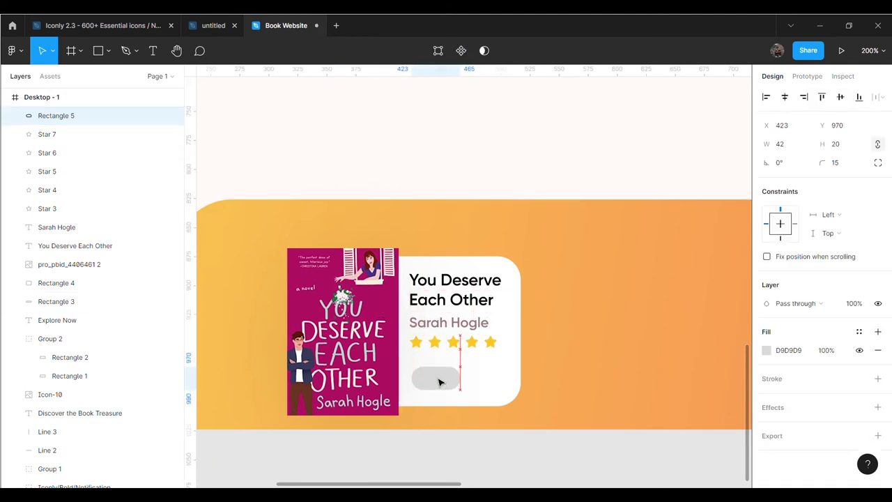
pyautogui.moveTo(440, 382); pyautogui.dragTo(479, 387)
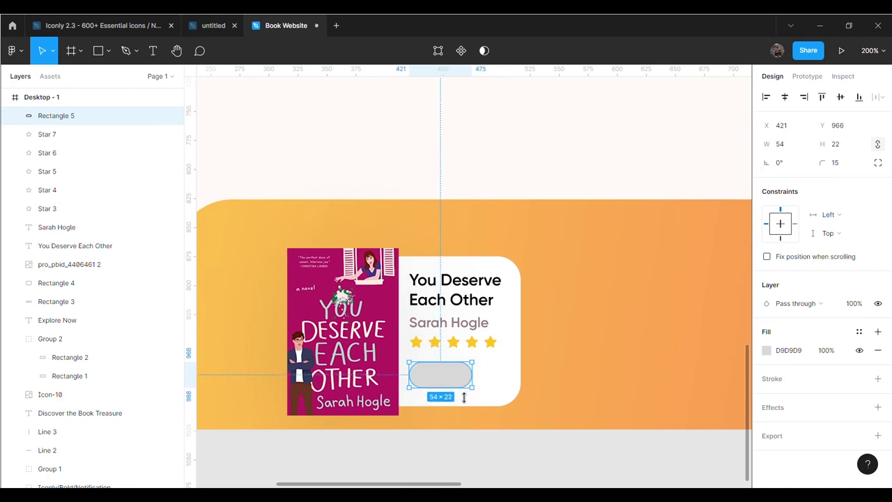
pyautogui.click(499, 193)
pyautogui.click(446, 380)
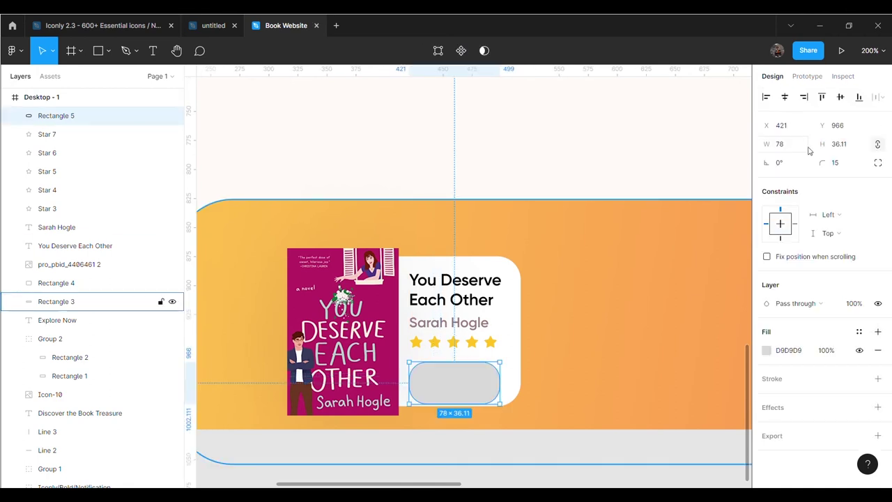
# - Resize the grey pill to height 25 and width 64
pyautogui.click(843, 144)
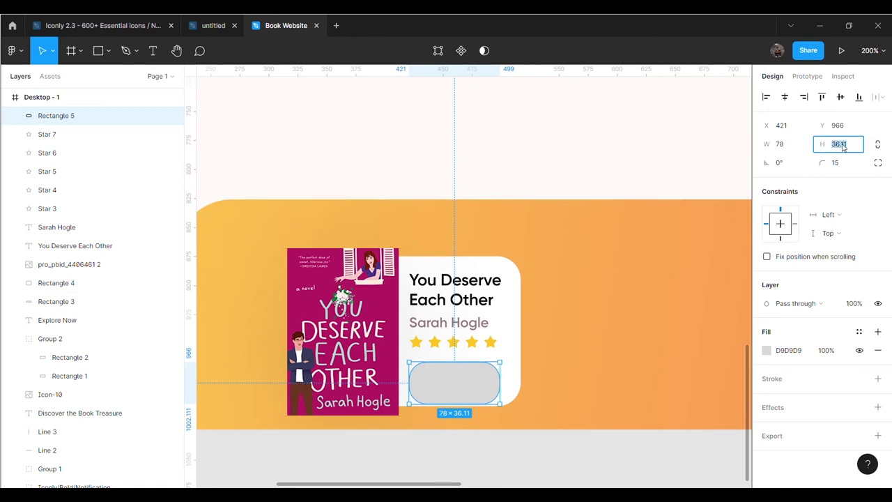
pyautogui.write('25')
pyautogui.press('Return')
pyautogui.moveTo(506, 391); pyautogui.dragTo(493, 388)
pyautogui.click(582, 179)
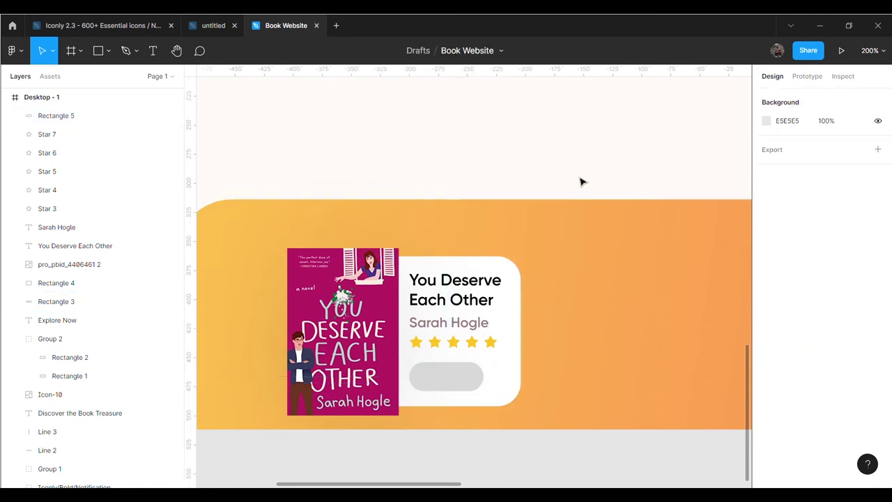
pyautogui.click(454, 343)
pyautogui.click(499, 194)
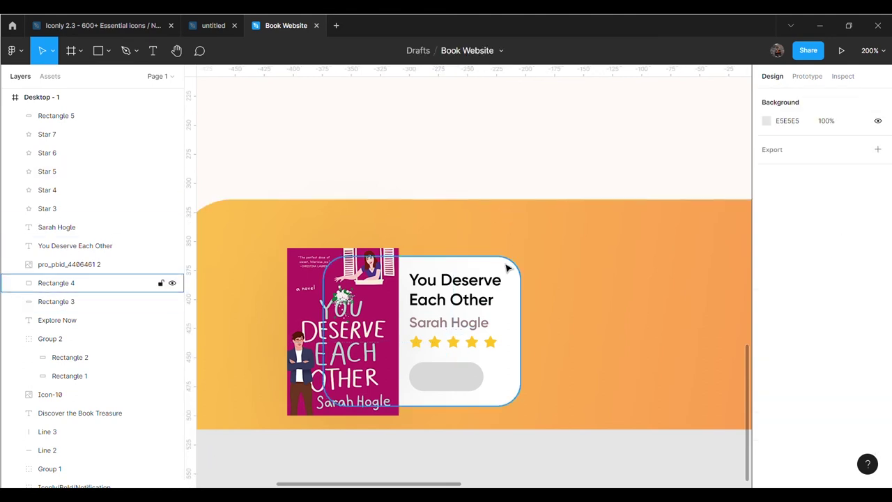
pyautogui.click(470, 379)
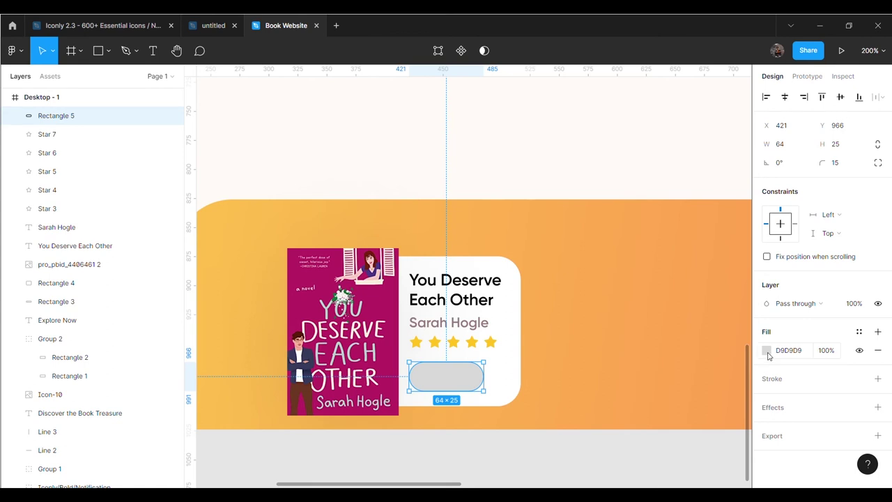
pyautogui.hotkey('shift', '0')
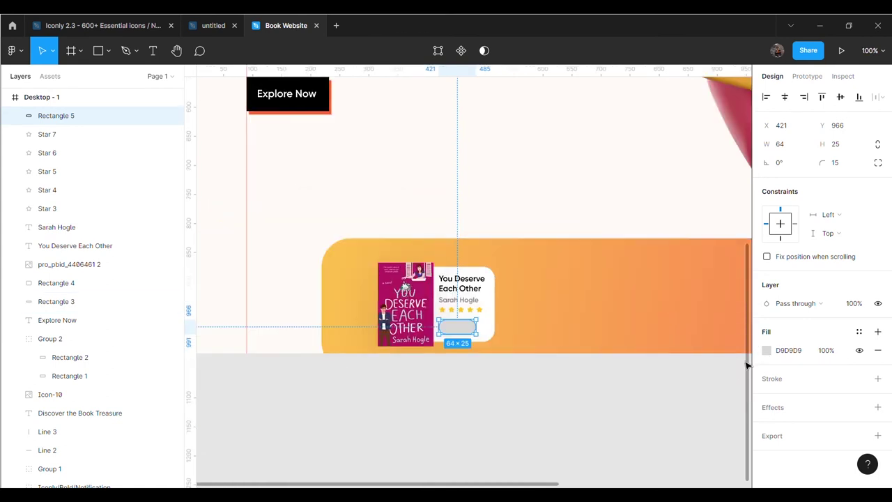
# - Switch the pill's fill to a linear gradient, sampling the yellow book (FFC04C) for the first stop
pyautogui.press('-')
pyautogui.click(766, 351)
pyautogui.click(632, 186)
pyautogui.click(652, 200)
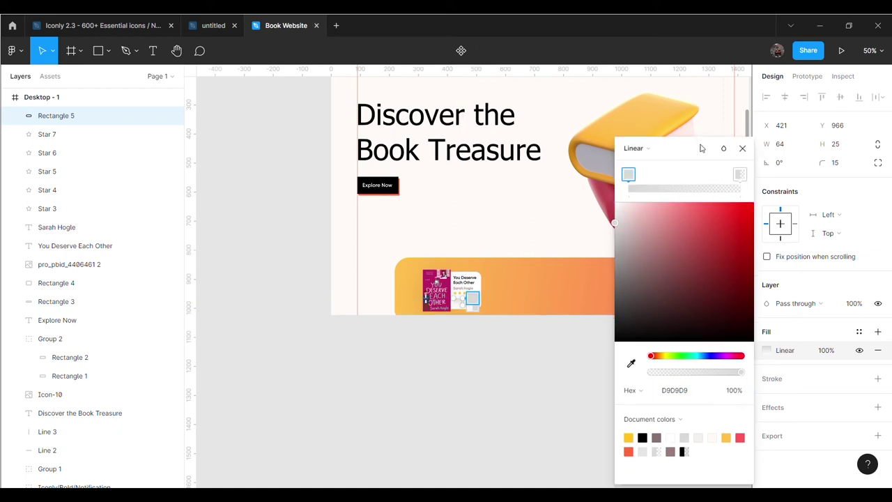
pyautogui.moveTo(670, 144); pyautogui.dragTo(804, 177)
pyautogui.click(763, 393)
pyautogui.click(643, 147)
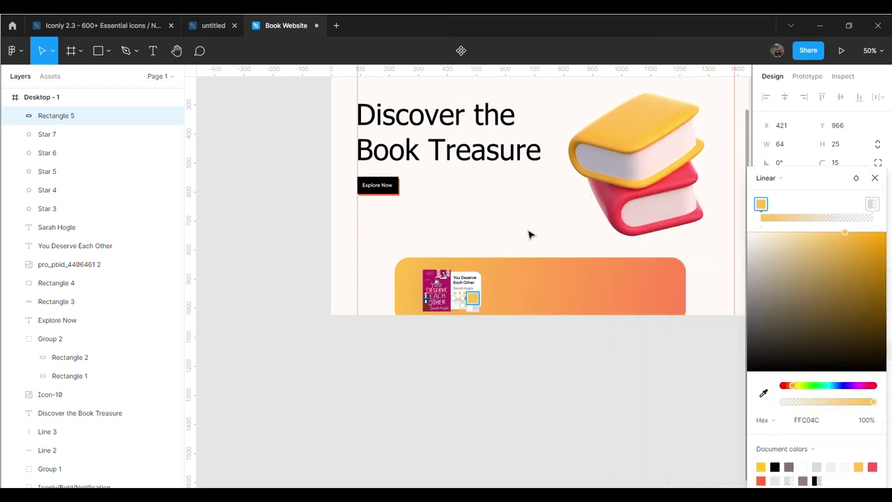
# - Sample the red book (FF656A) for the gradient's end stop and place the pill under the stars
pyautogui.click(870, 210)
pyautogui.click(764, 393)
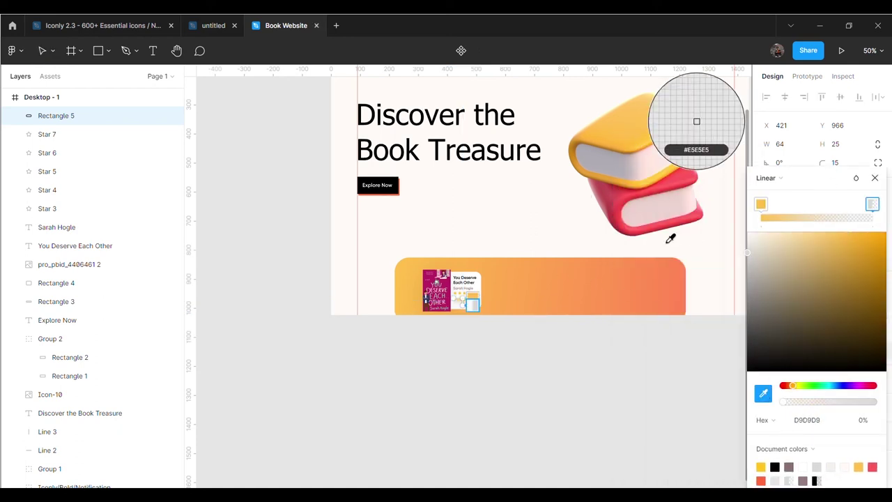
pyautogui.click(679, 195)
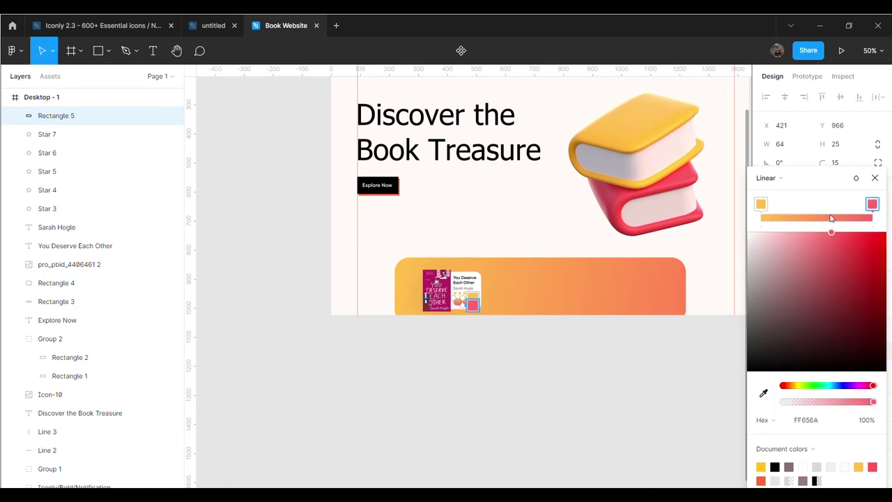
pyautogui.moveTo(472, 308)
pyautogui.mouseDown()
pyautogui.moveTo(464, 311)
pyautogui.moveTo(484, 311)
pyautogui.mouseUp()
pyautogui.click(875, 178)
pyautogui.click(497, 402)
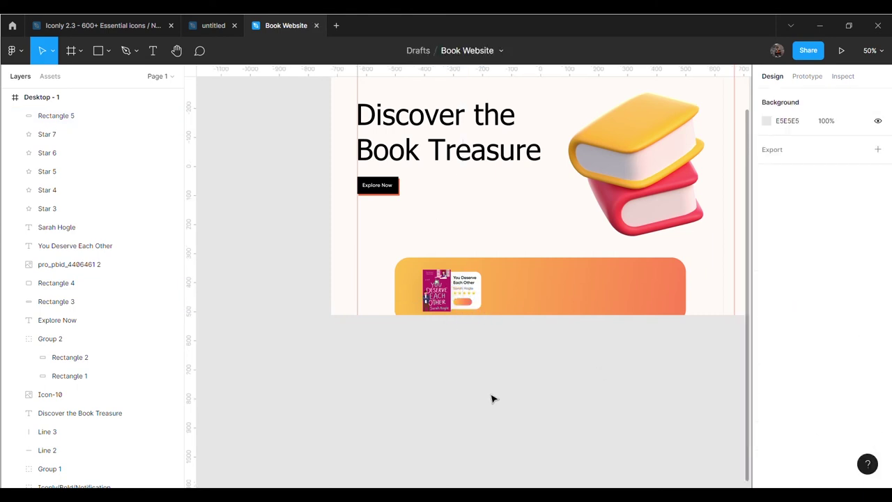
# - Delete the fifth star so the card shows a four-star rating
pyautogui.hotkey('shift', '0')
pyautogui.hotkey('ctrl', '=')
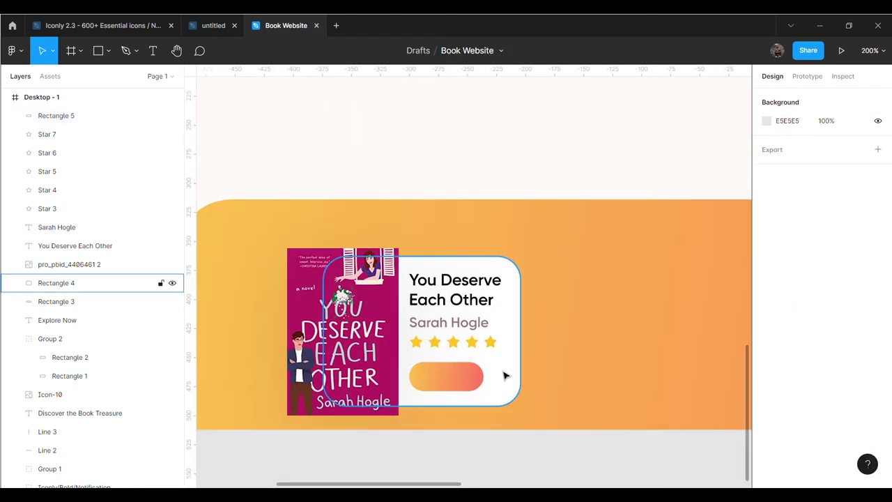
pyautogui.scroll(-3, 544, 293)
pyautogui.click(490, 226)
pyautogui.press('Delete')
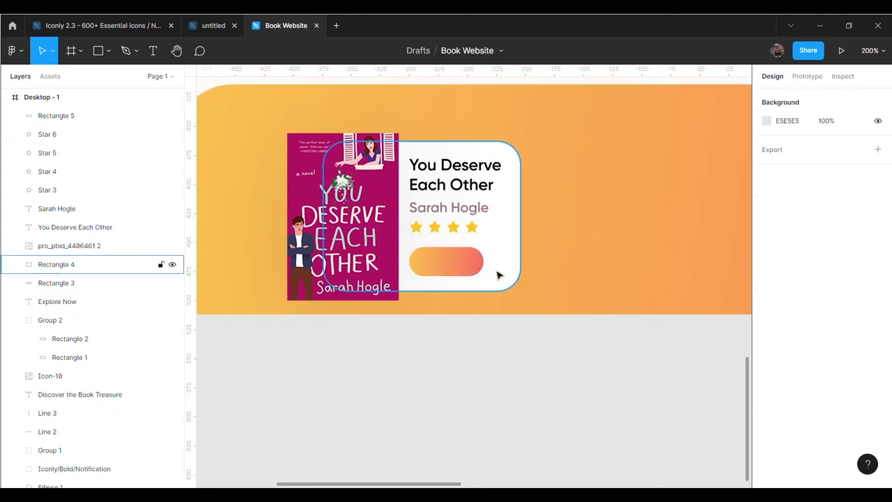
# - Add a white (FFFFFF) 'Buy Now' text and move it onto the gradient pill
pyautogui.click(153, 50)
pyautogui.click(461, 357)
pyautogui.write('Buy Now')
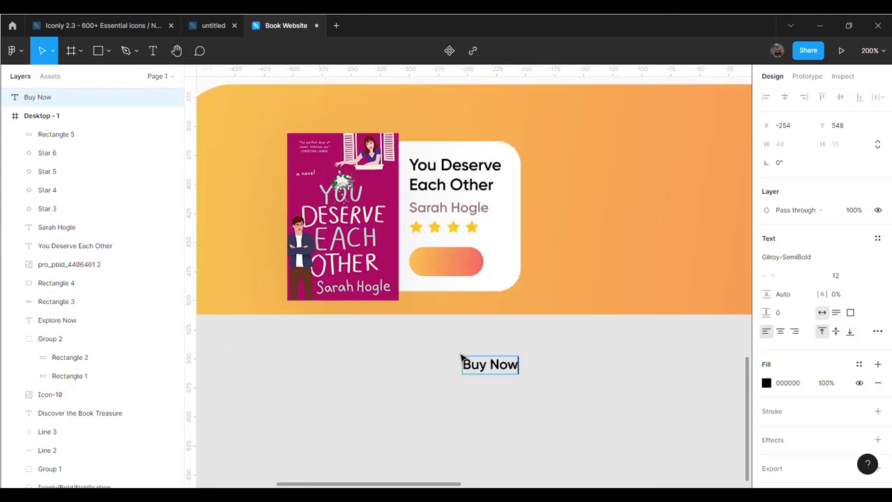
pyautogui.click(767, 382)
pyautogui.write('FFFFFF')
pyautogui.press('Return')
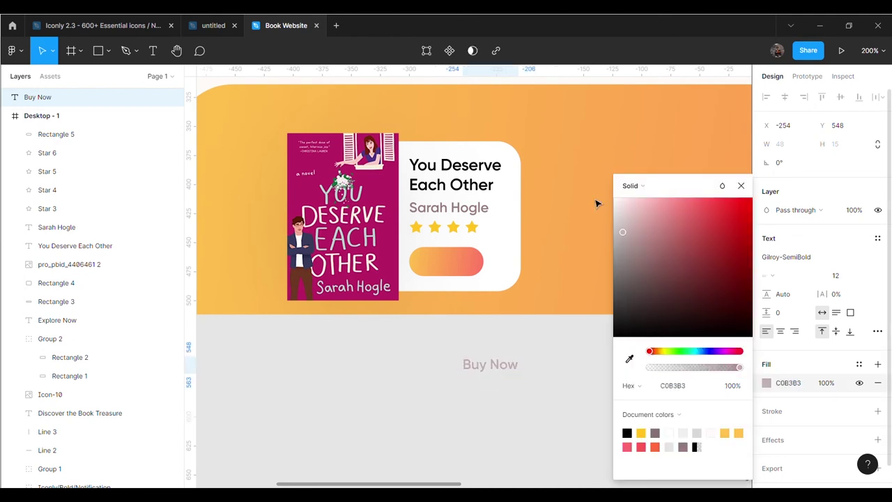
pyautogui.click(593, 382)
pyautogui.click(507, 363)
pyautogui.moveTo(508, 362); pyautogui.dragTo(461, 266)
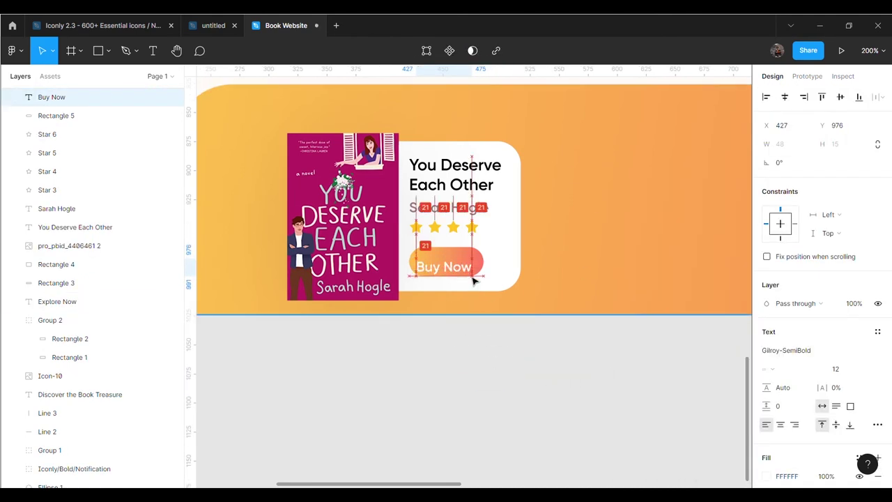
# - Set the Buy Now label's font size to 10
pyautogui.click(839, 374)
pyautogui.write('10')
pyautogui.press('Return')
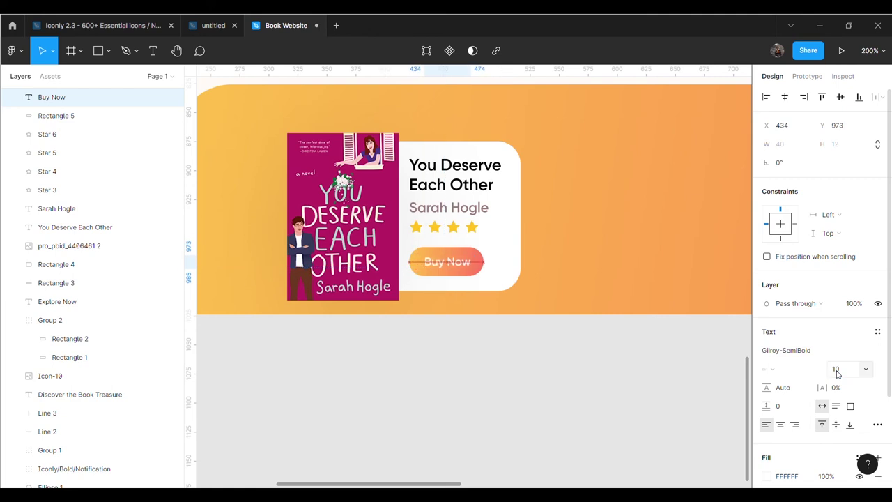
pyautogui.click(664, 417)
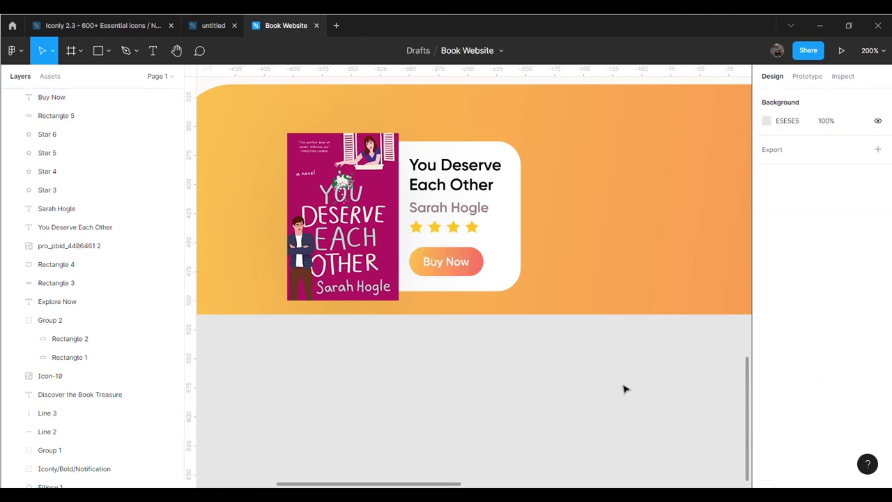
pyautogui.click(449, 266)
pyautogui.click(847, 369)
pyautogui.write('12')
pyautogui.press('Return')
pyautogui.click(843, 370)
pyautogui.press('Return')
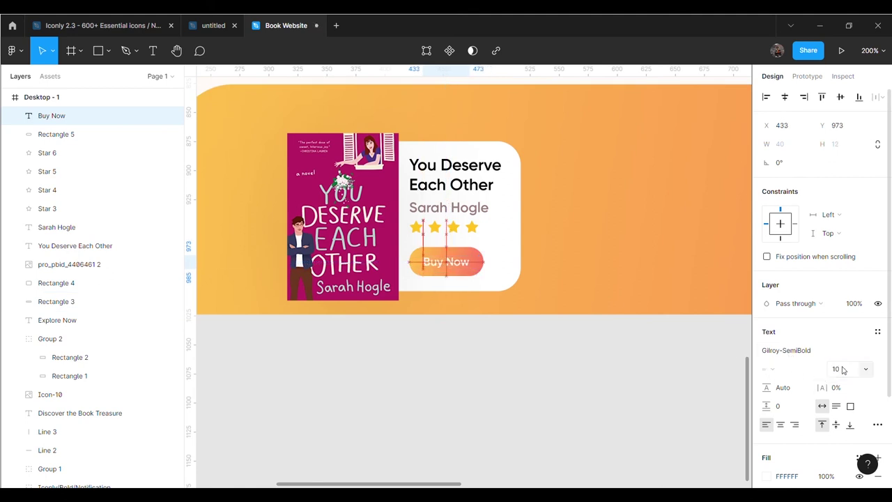
pyautogui.click(642, 416)
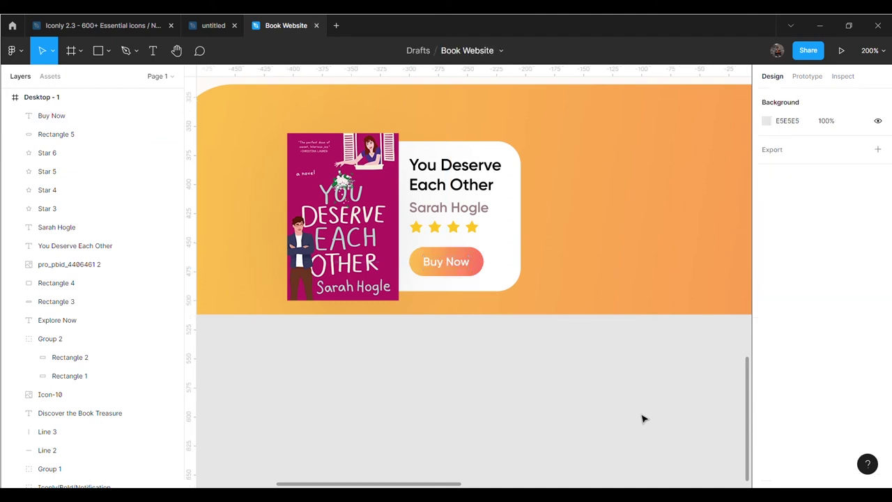
pyautogui.hotkey('shift', '0')
pyautogui.press('-')
pyautogui.scroll(2, 628, 414)
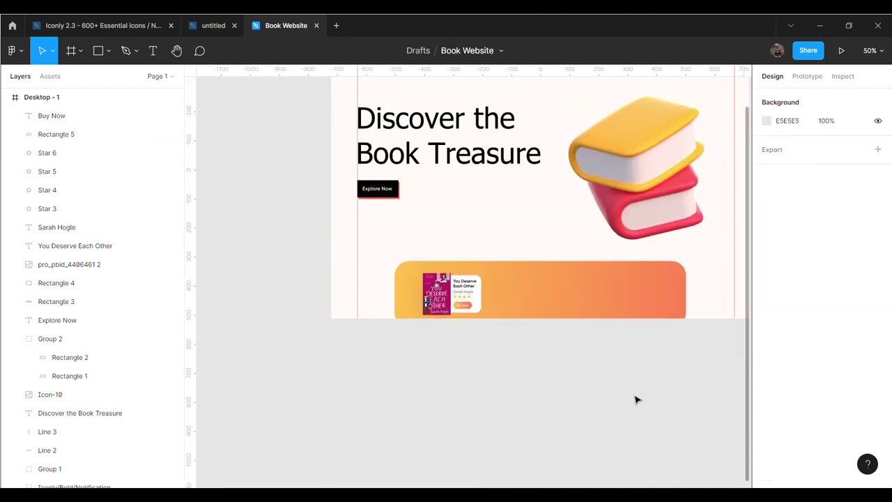
# - Group the card's cover, title, author, stars, pill, Buy Now text and background
pyautogui.click(77, 265)
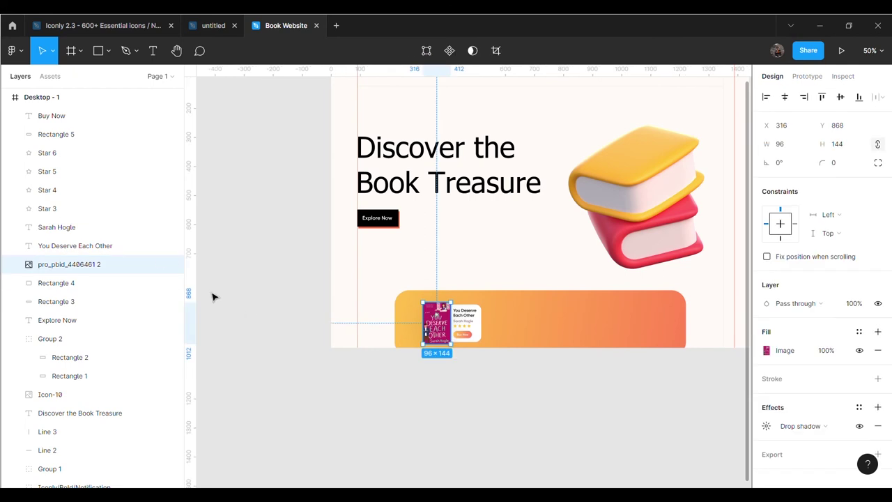
pyautogui.keyDown('shift'); pyautogui.click(104, 246); pyautogui.keyUp('shift')
pyautogui.keyDown('shift'); pyautogui.click(97, 227); pyautogui.keyUp('shift')
pyautogui.keyDown('shift'); pyautogui.click(96, 208); pyautogui.keyUp('shift')
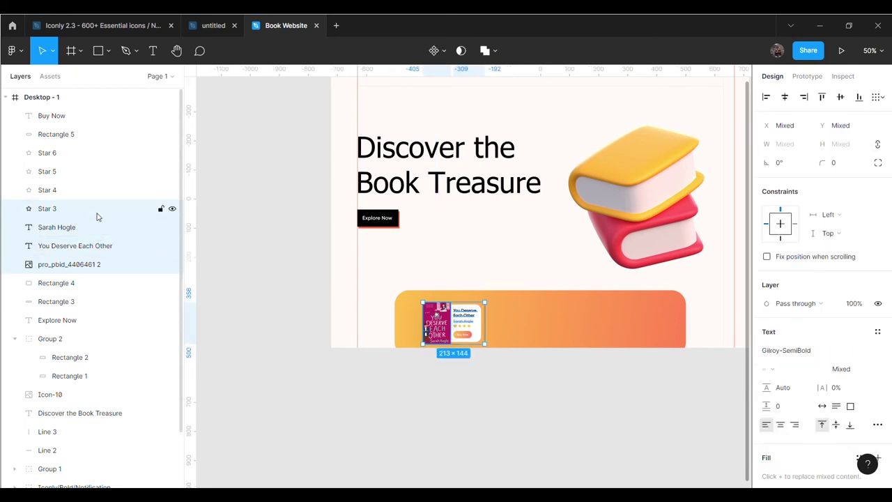
pyautogui.keyDown('shift'); pyautogui.click(91, 190); pyautogui.keyUp('shift')
pyautogui.keyDown('shift'); pyautogui.click(86, 172); pyautogui.keyUp('shift')
pyautogui.keyDown('shift'); pyautogui.click(86, 152); pyautogui.keyUp('shift')
pyautogui.keyDown('shift'); pyautogui.click(85, 136); pyautogui.keyUp('shift')
pyautogui.keyDown('shift'); pyautogui.click(85, 122); pyautogui.keyUp('shift')
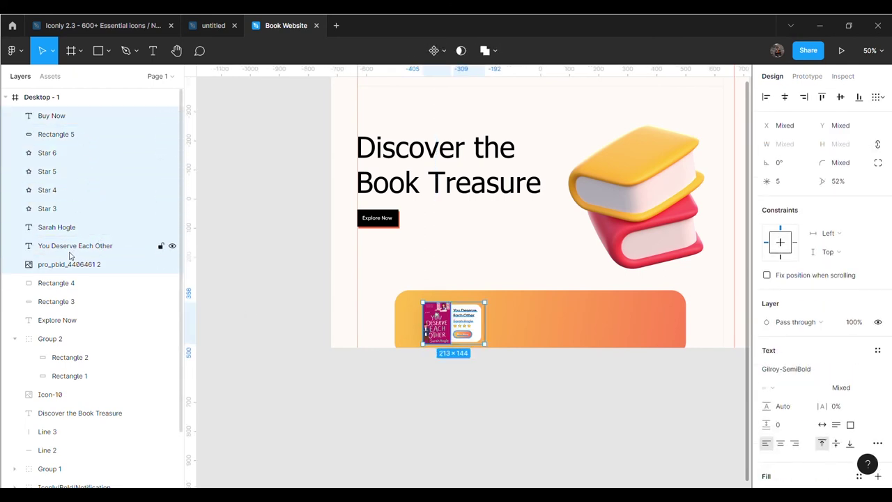
pyautogui.keyDown('shift'); pyautogui.click(71, 284); pyautogui.keyUp('shift')
pyautogui.hotkey('ctrl', 'g')
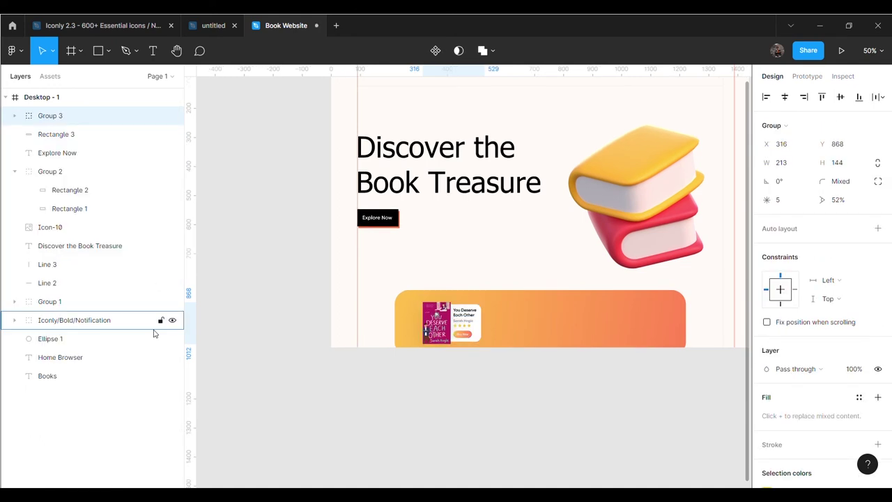
pyautogui.moveTo(460, 336); pyautogui.dragTo(472, 353)
# - Duplicate the book card twice, spacing the three cards evenly across the band
pyautogui.hotkey('ctrl', 'd')
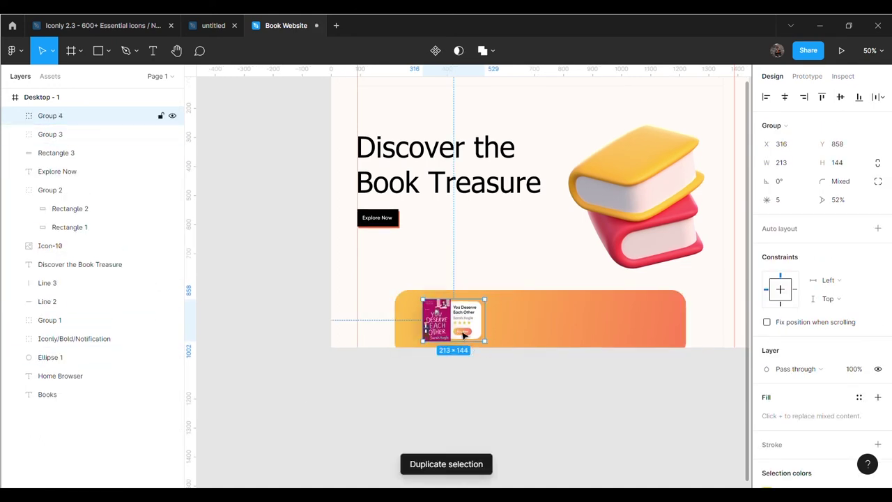
pyautogui.moveTo(461, 335); pyautogui.dragTo(542, 333)
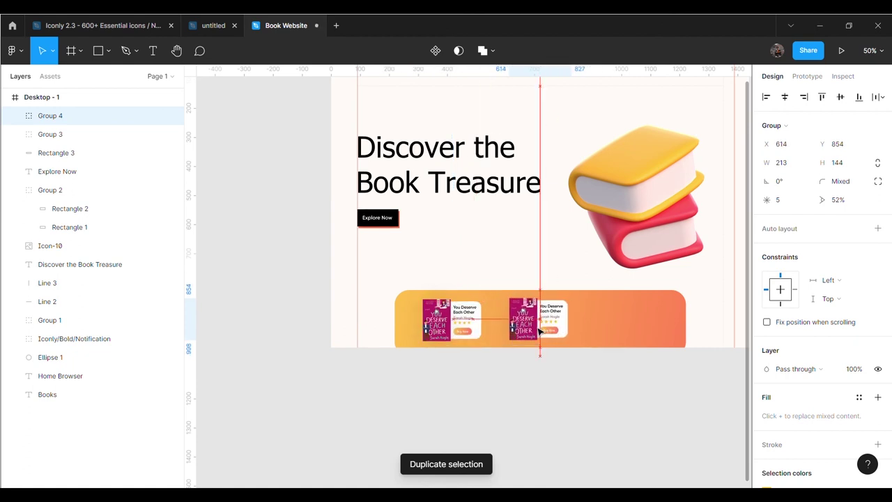
pyautogui.moveTo(542, 333); pyautogui.dragTo(543, 334)
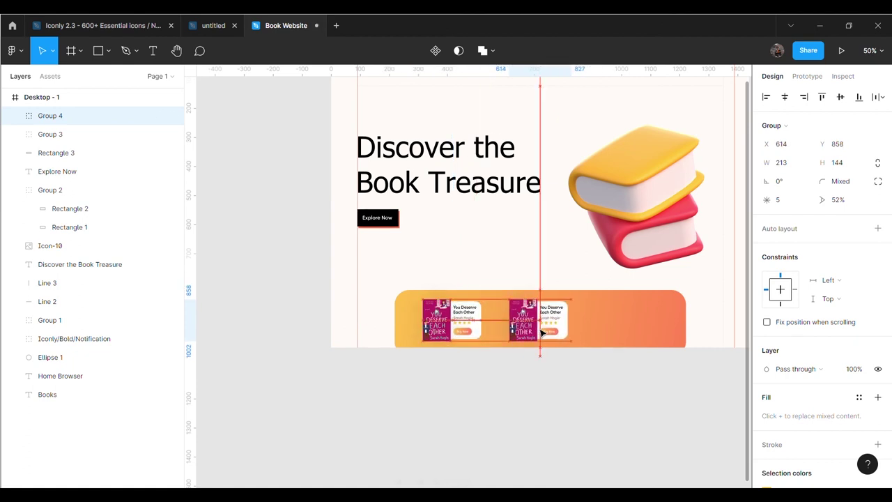
pyautogui.hotkey('ctrl', 'd')
pyautogui.moveTo(632, 326); pyautogui.dragTo(632, 327)
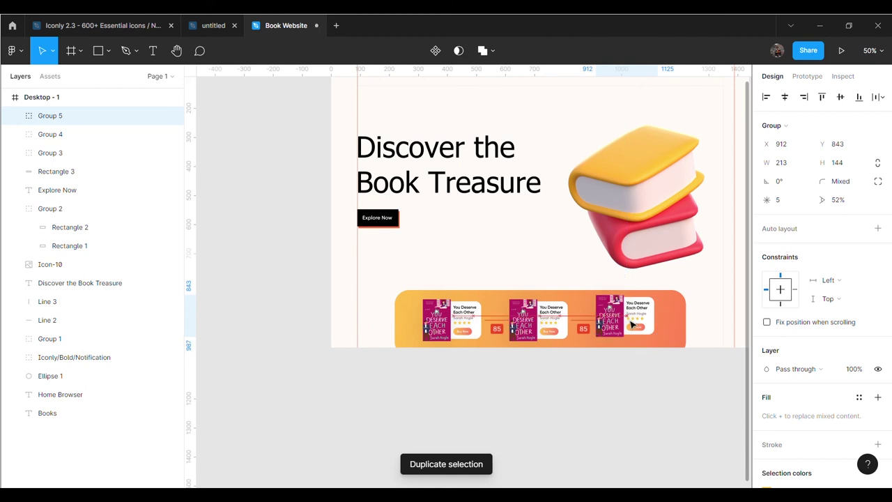
# - Paste the Just Like Magic cover image onto the canvas
pyautogui.click(604, 408)
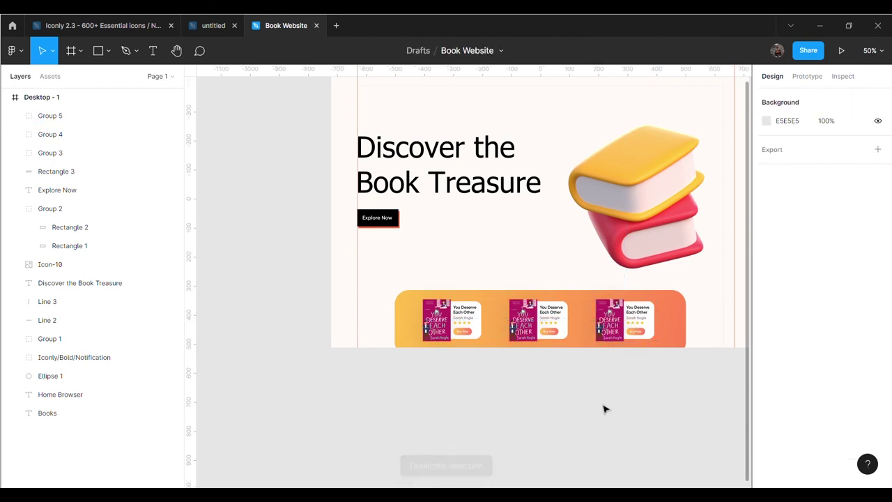
pyautogui.moveTo(609, 412)
pyautogui.mouseDown()
pyautogui.moveTo(743, 421)
pyautogui.moveTo(581, 419)
pyautogui.mouseUp()
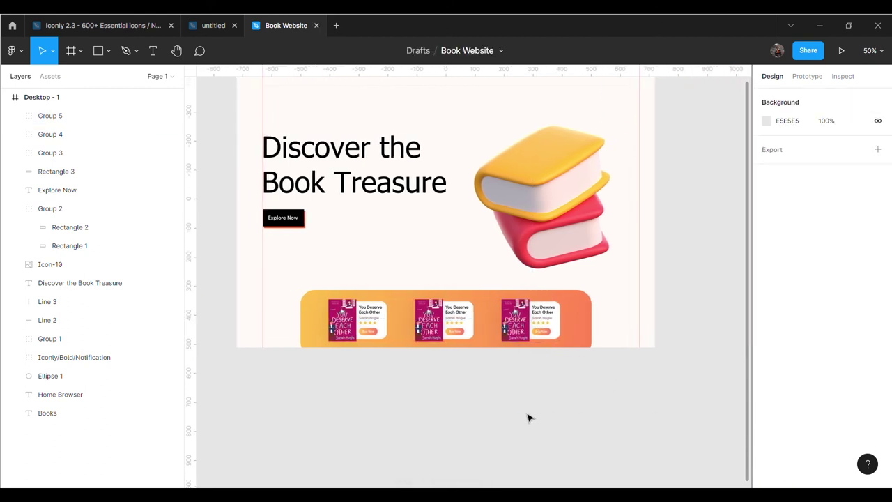
pyautogui.keyDown('ctrl'); pyautogui.scroll(5, 528, 418); pyautogui.keyUp('ctrl')
pyautogui.scroll(-3, 528, 412)
pyautogui.hotkey('ctrl', 'v')
# - Place the new cover on the middle card and retitle it 'Just Like Magic' over two lines
pyautogui.moveTo(409, 264)
pyautogui.mouseDown()
pyautogui.moveTo(388, 380)
pyautogui.moveTo(409, 258)
pyautogui.mouseUp()
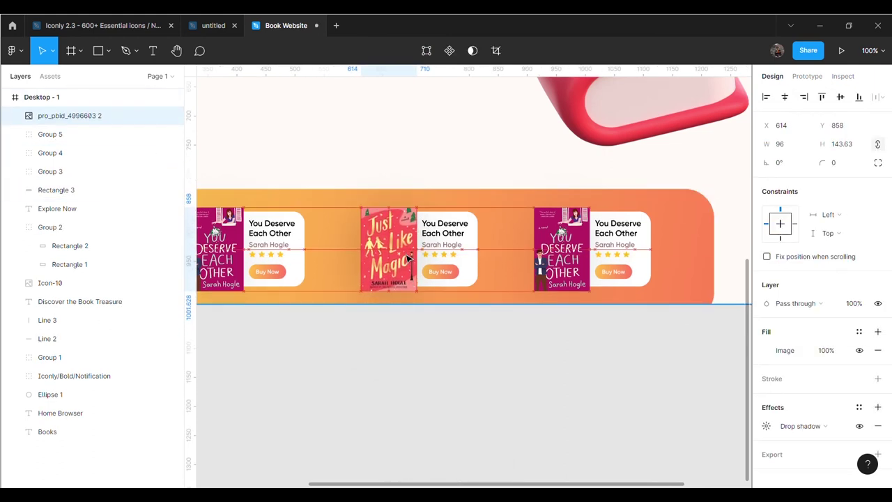
pyautogui.click(451, 324)
pyautogui.click(448, 230)
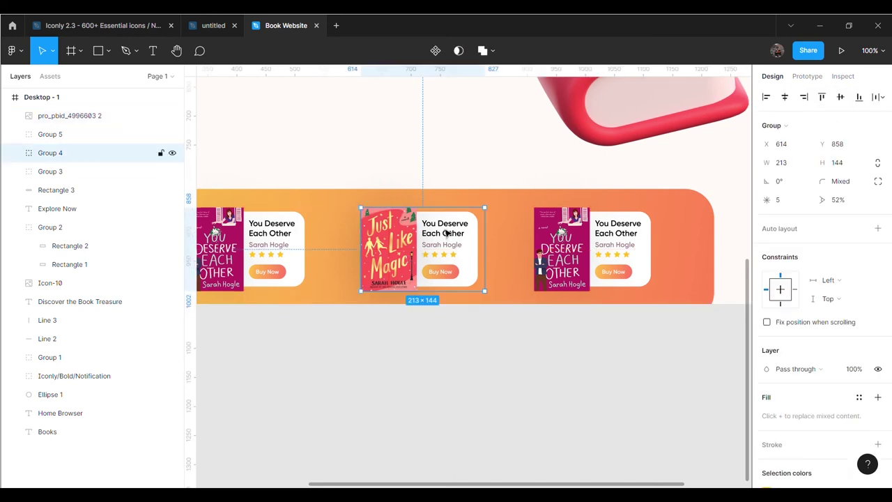
pyautogui.doubleClick(447, 234)
pyautogui.write('Just Like Magic')
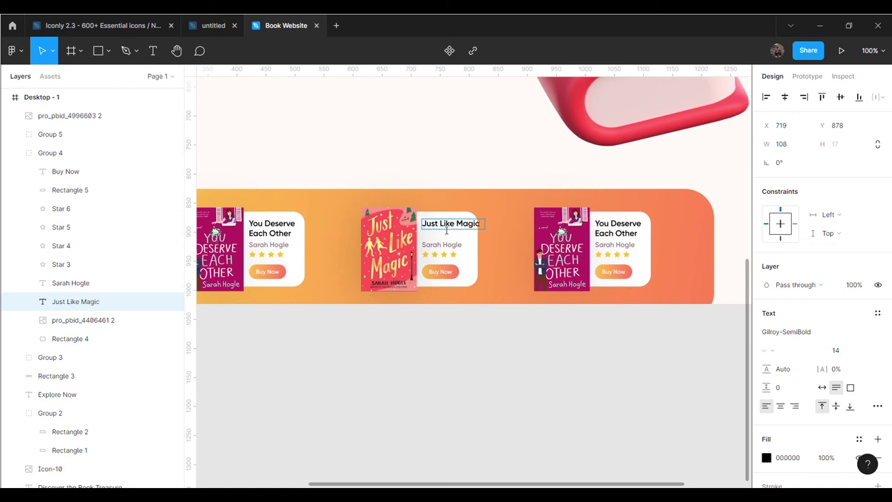
pyautogui.press('Escape')
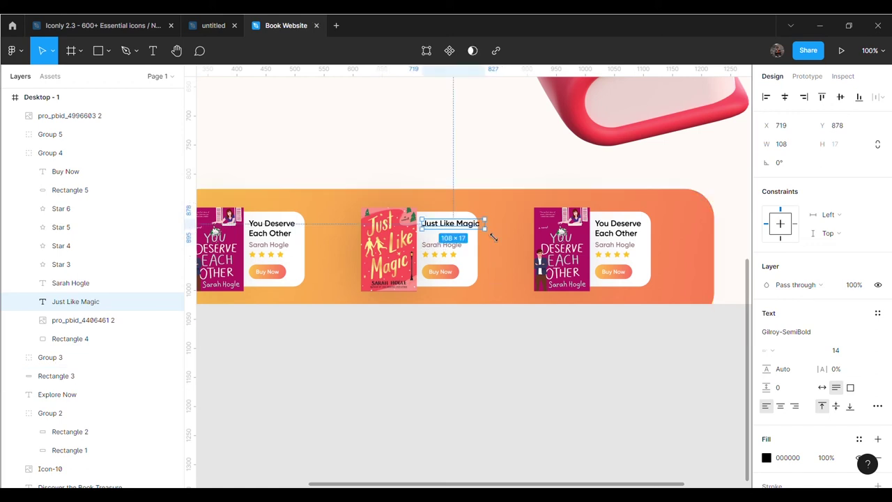
pyautogui.moveTo(494, 235); pyautogui.dragTo(478, 237)
# - Paste the I heart New York cover image
pyautogui.doubleClick(495, 154)
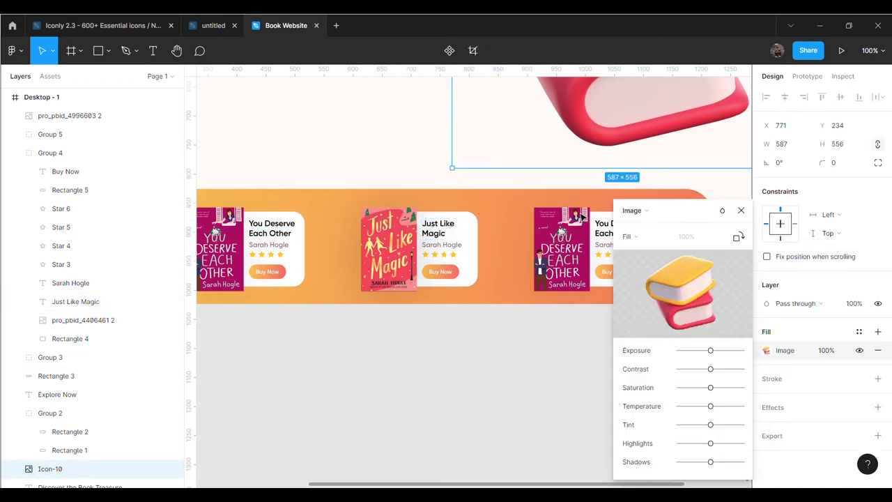
pyautogui.click(741, 210)
pyautogui.doubleClick(707, 223)
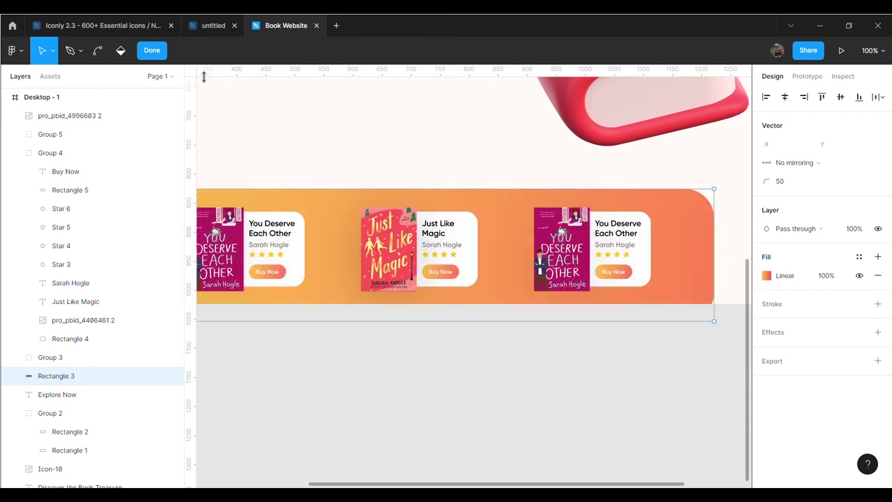
pyautogui.press('Escape')
pyautogui.hotkey('ctrl', 'v')
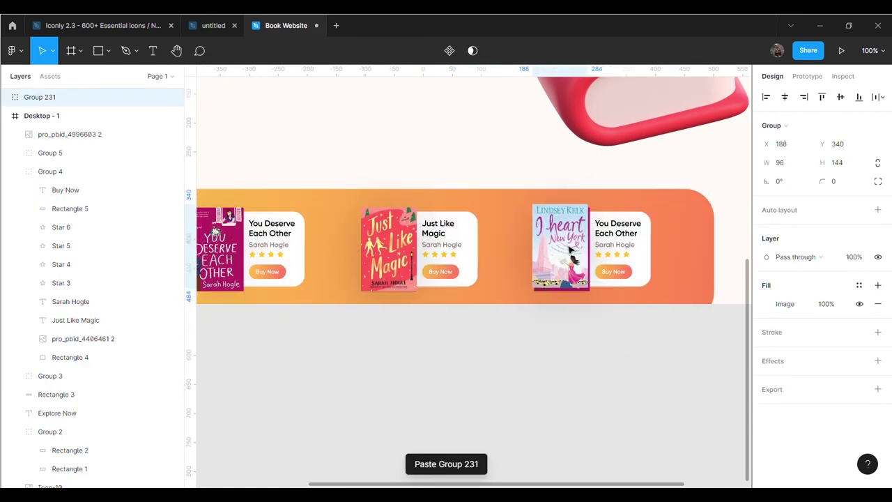
# - Place the I heart New York cover over the third card and delete the old You Deserve Each Other cover
pyautogui.moveTo(568, 251); pyautogui.dragTo(569, 252)
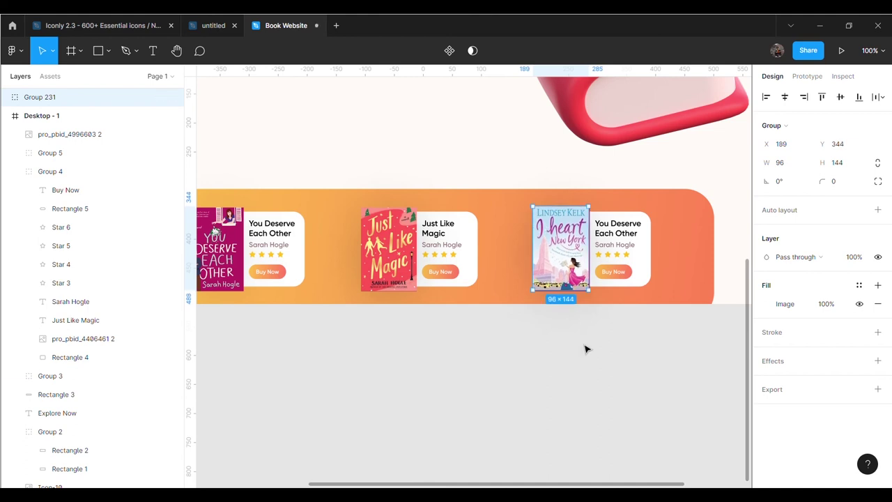
pyautogui.hotkey('ctrl', '+')
pyautogui.click(609, 411)
pyautogui.hscroll(5, 697, 409)
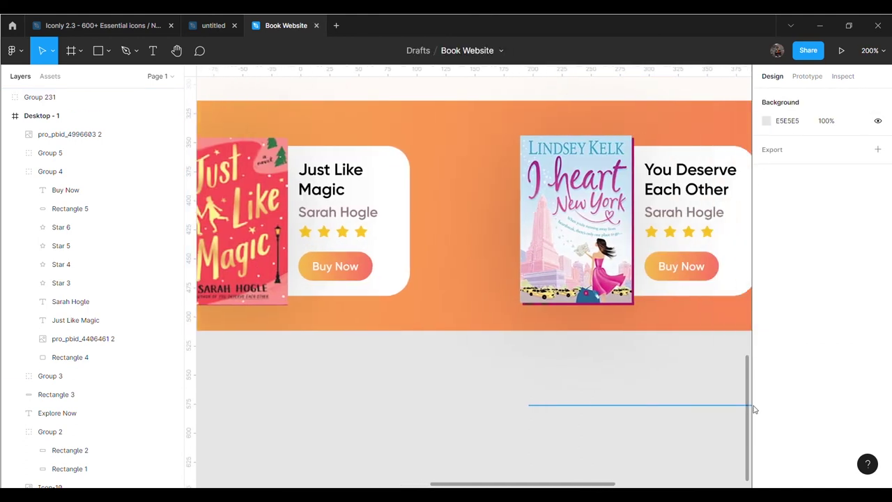
pyautogui.click(555, 268)
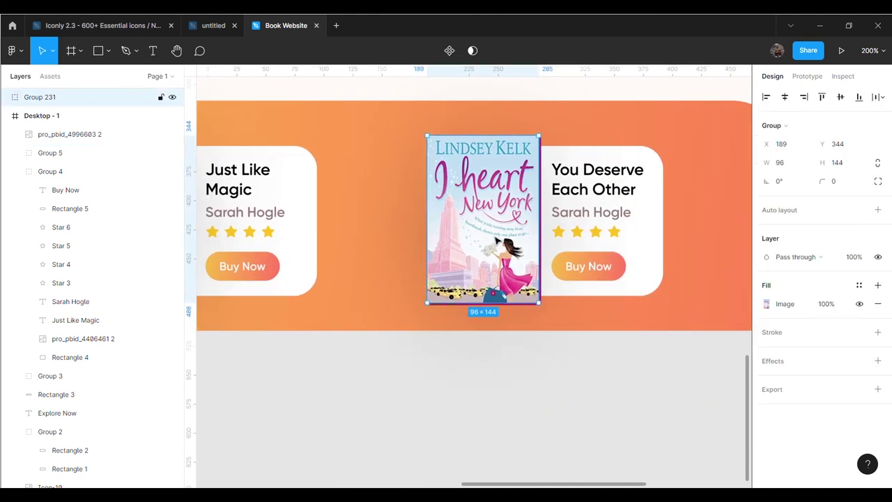
pyautogui.click(172, 97)
pyautogui.click(470, 203)
pyautogui.doubleClick(485, 208)
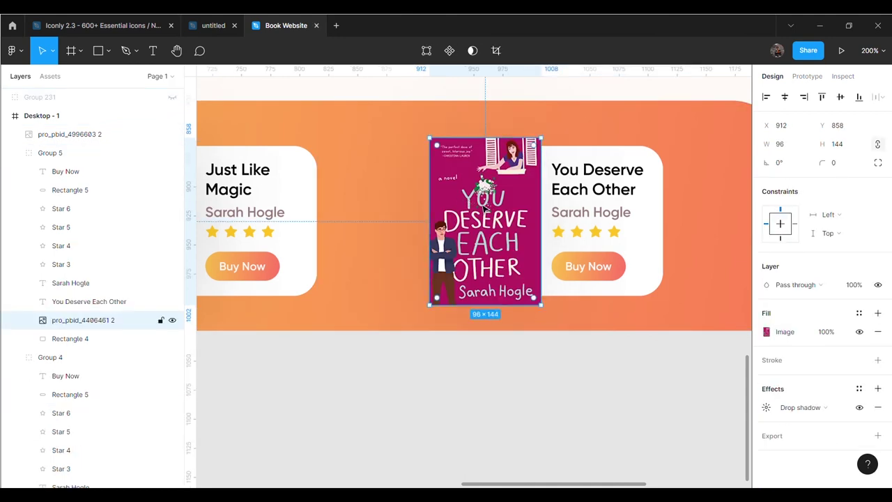
pyautogui.press('Delete')
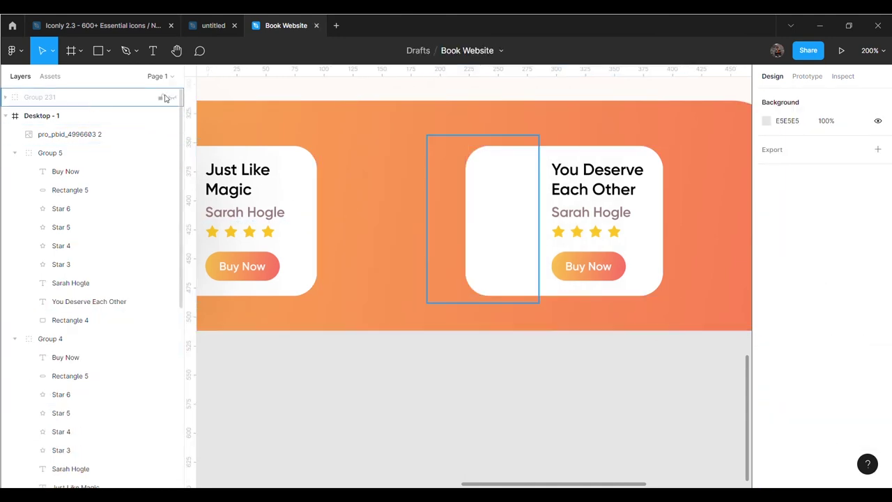
# - Unhide the new cover, move its group under Desktop - 1 and align it within the card
pyautogui.click(172, 97)
pyautogui.moveTo(510, 240); pyautogui.dragTo(511, 241)
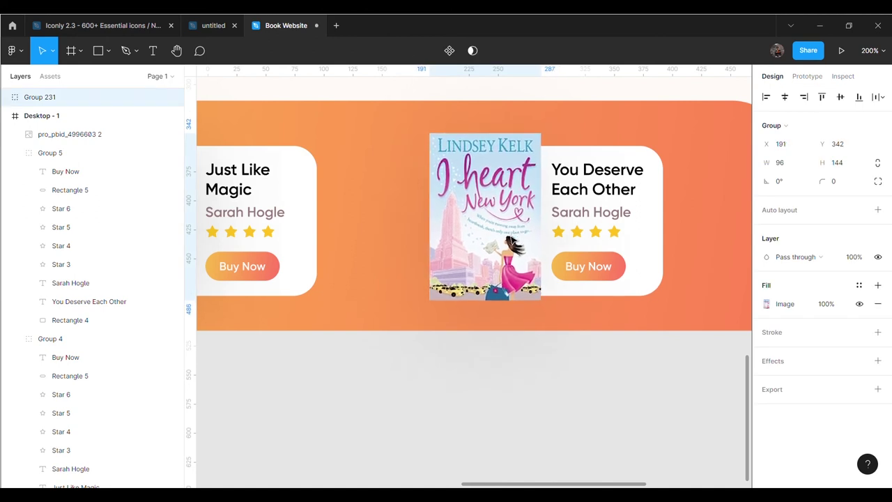
pyautogui.press('-')
pyautogui.moveTo(82, 97); pyautogui.dragTo(88, 124)
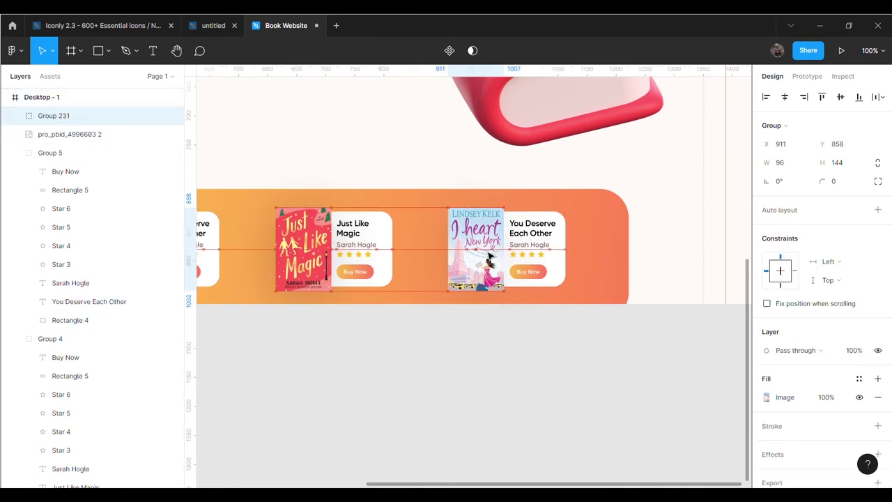
pyautogui.moveTo(490, 257); pyautogui.dragTo(487, 258)
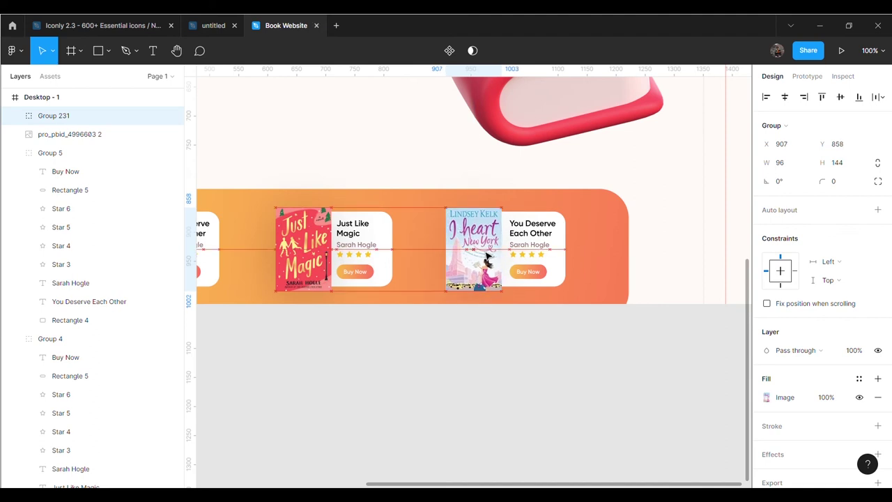
# - Retitle the right card 'I heart New York', wrapped onto two lines
pyautogui.doubleClick(524, 239)
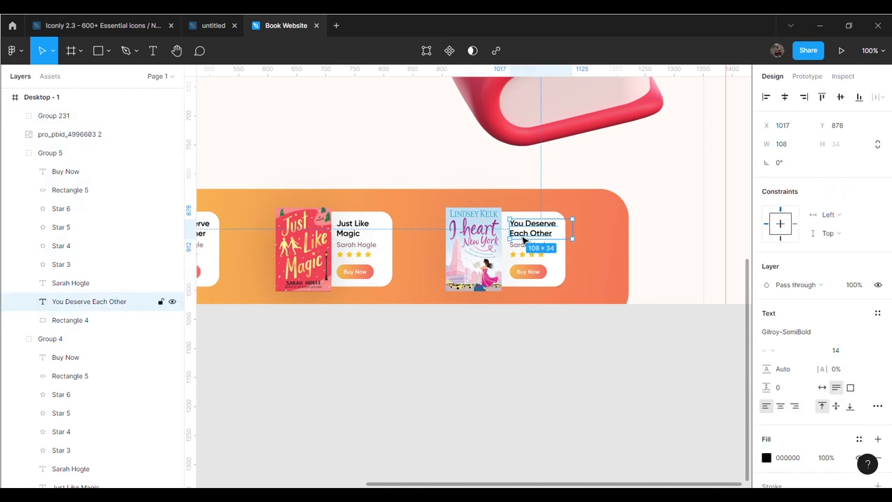
pyautogui.doubleClick(524, 237)
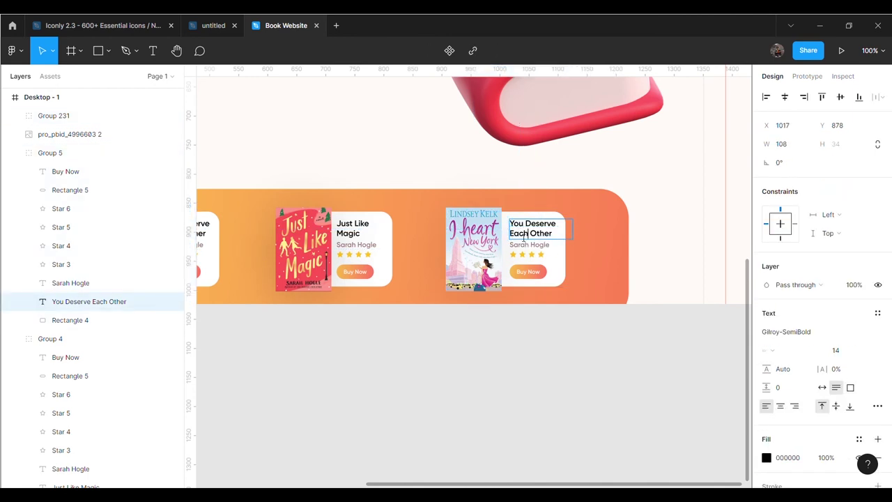
pyautogui.hotkey('ctrl', 'a')
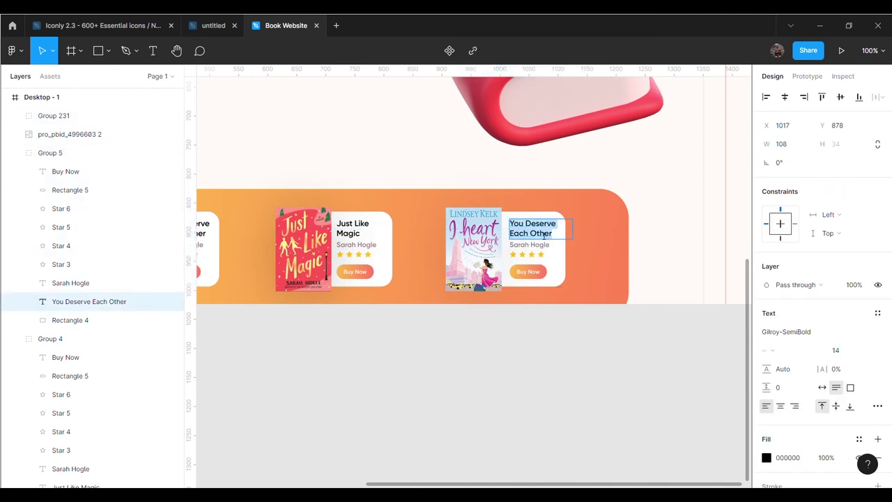
pyautogui.press('BackSpace')
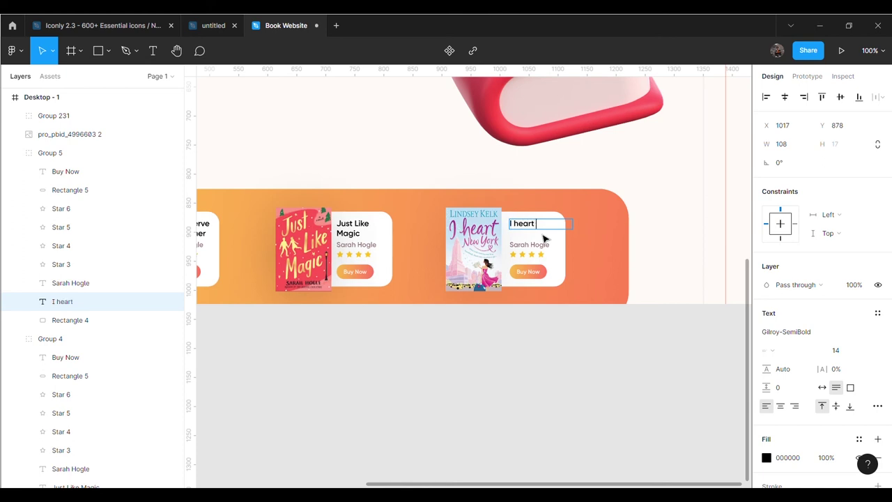
pyautogui.write('I heart New York')
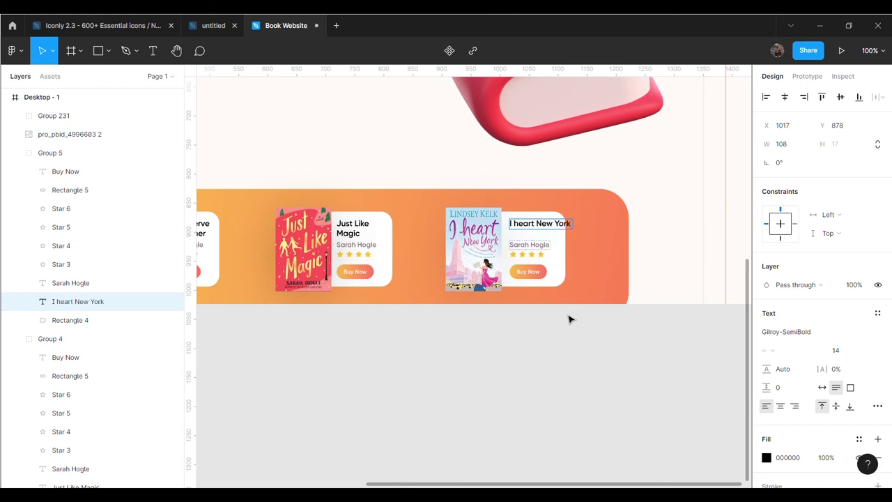
pyautogui.press('Escape')
pyautogui.moveTo(575, 225); pyautogui.dragTo(560, 237)
pyautogui.click(512, 322)
# - Glance at the untitled file, then return to the Book Website file
pyautogui.click(213, 25)
pyautogui.click(286, 25)
pyautogui.doubleClick(528, 235)
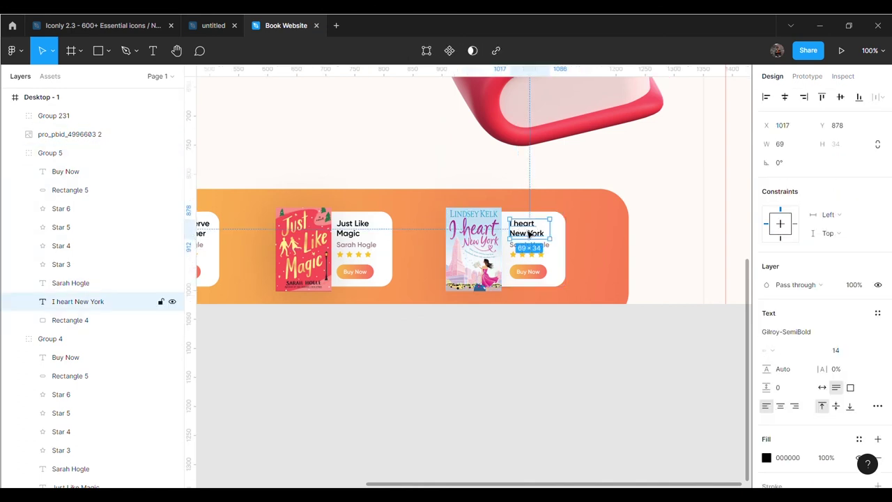
pyautogui.click(562, 353)
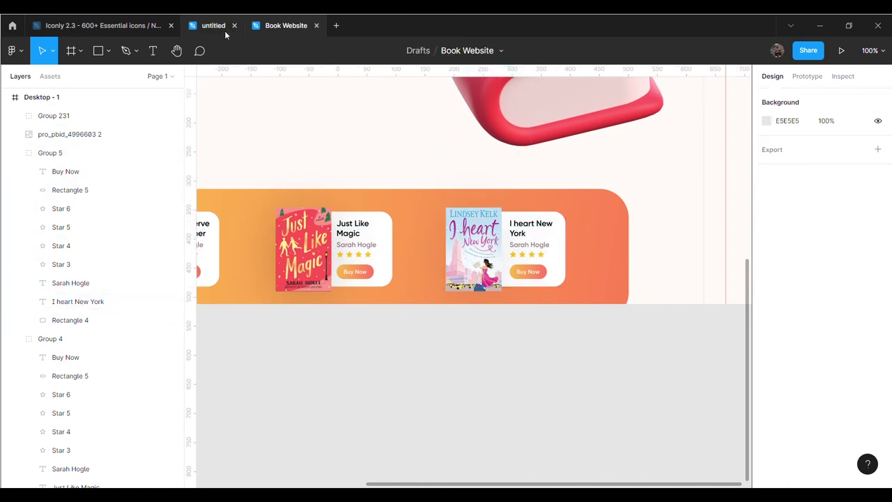
pyautogui.click(222, 29)
pyautogui.click(257, 29)
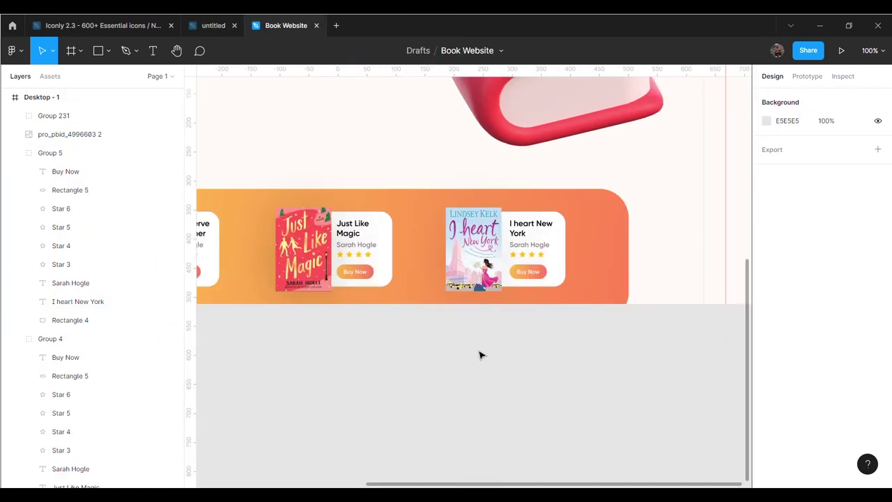
pyautogui.press('-')
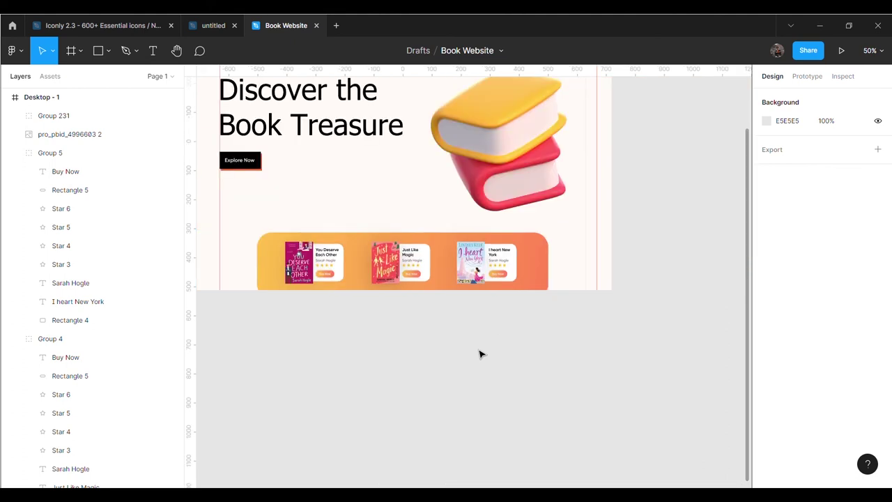
pyautogui.scroll(1, 399, 389)
pyautogui.keyDown('ctrl'); pyautogui.scroll(5, 467, 382); pyautogui.keyUp('ctrl')
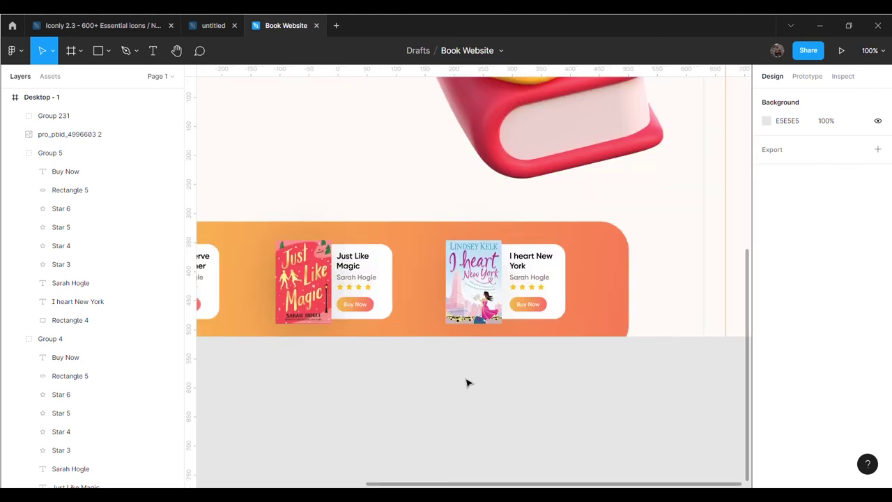
pyautogui.keyDown('ctrl'); pyautogui.scroll(5, 467, 383); pyautogui.keyUp('ctrl')
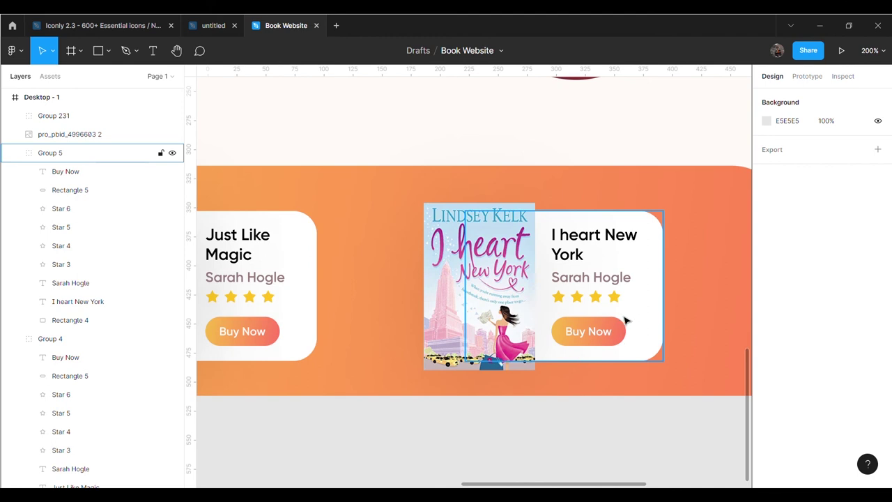
# - Change the right card's author name to Lindsey Kelk
pyautogui.doubleClick(596, 287)
pyautogui.write('Lindsey Kelk')
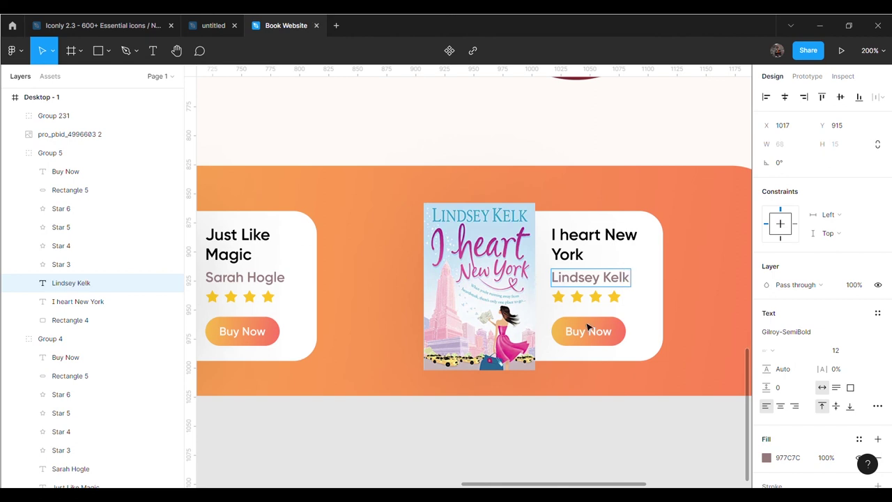
pyautogui.press('Escape')
pyautogui.press('Escape')
pyautogui.hotkey('shift', '0')
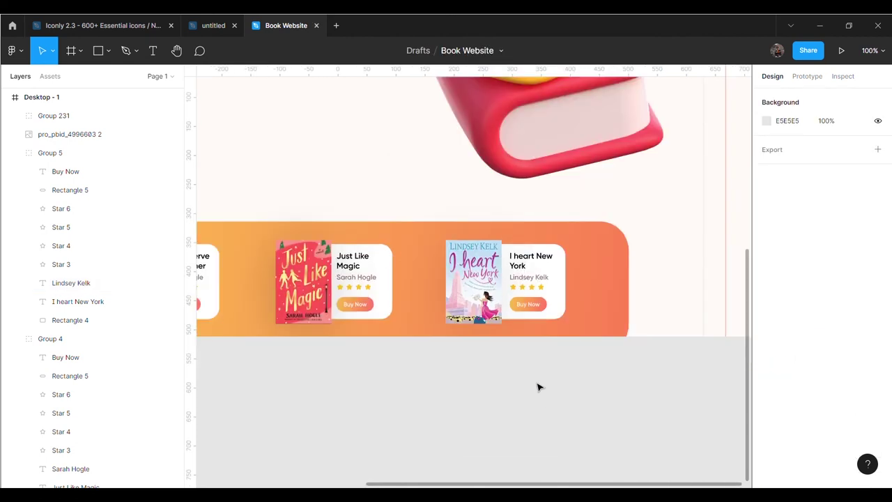
pyautogui.scroll(5, 537, 390)
pyautogui.press('-')
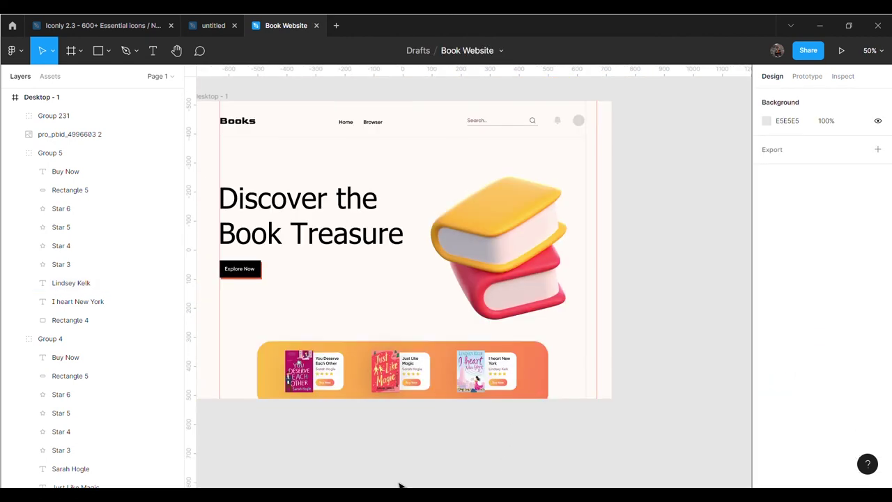
# - Fill the circle with FFFBF7 and place it inside the orange band's right end
pyautogui.click(790, 253)
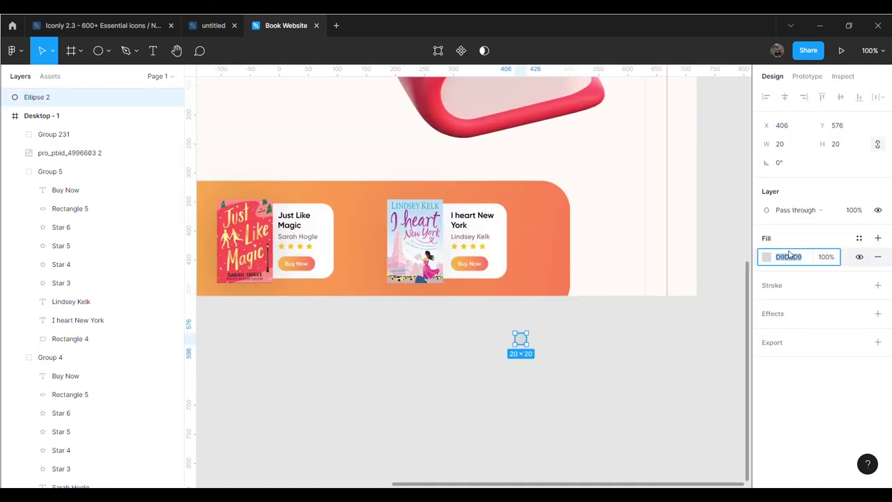
pyautogui.write('FFFBF7')
pyautogui.click(597, 353)
pyautogui.moveTo(520, 339); pyautogui.dragTo(547, 259)
pyautogui.press('Return')
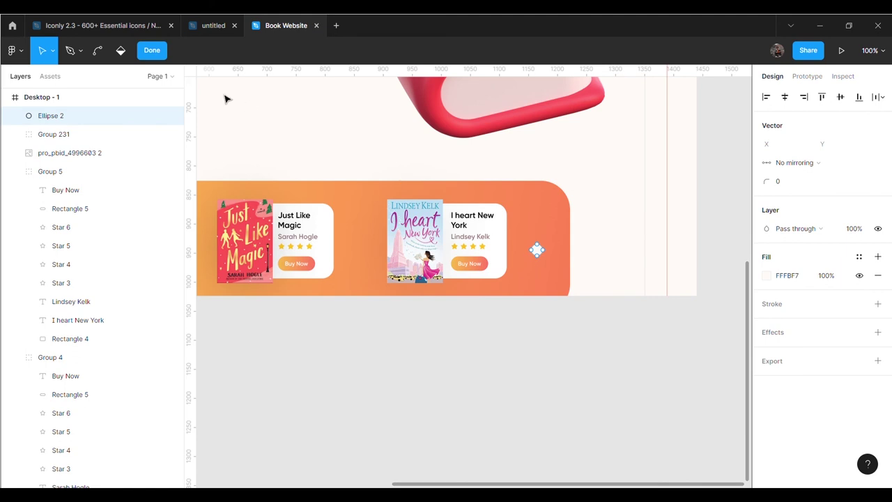
pyautogui.click(153, 55)
pyautogui.moveTo(537, 251); pyautogui.dragTo(538, 259)
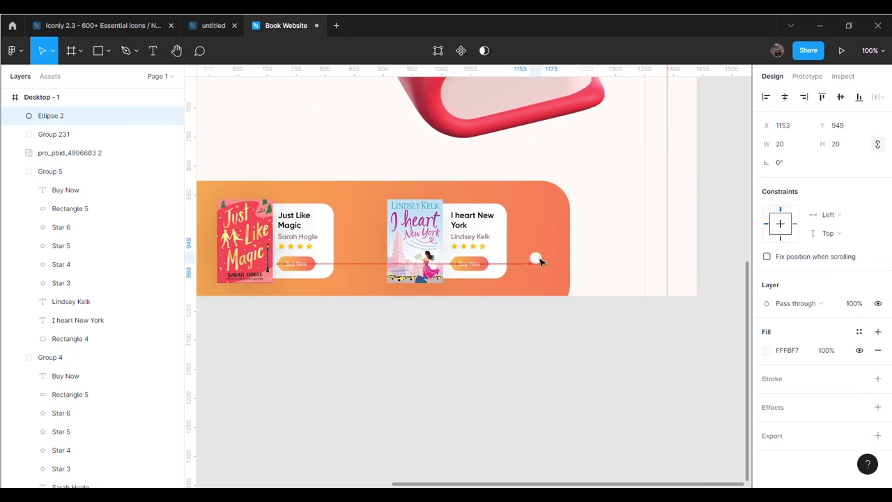
# - Duplicate the dot above and right of the first, resizing it to 16 then 14 px
pyautogui.hotkey('ctrl', 'd')
pyautogui.moveTo(538, 258); pyautogui.dragTo(547, 241)
pyautogui.click(797, 150)
pyautogui.write('16')
pyautogui.press('Return')
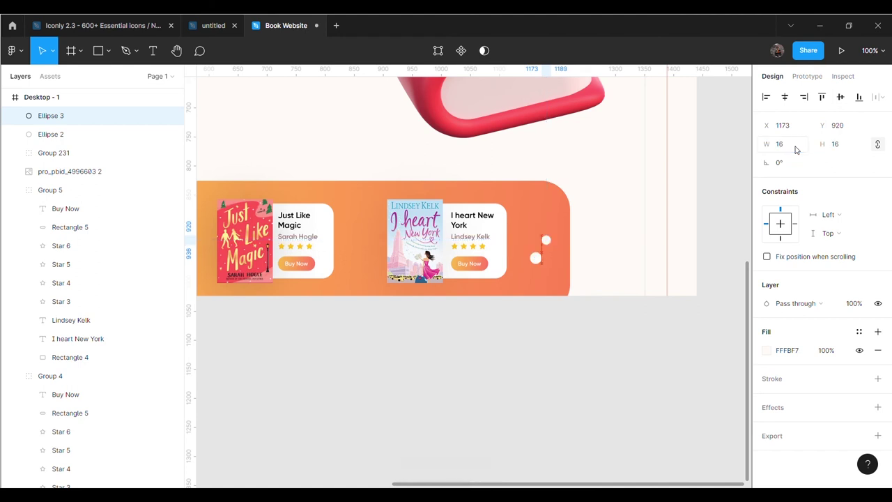
pyautogui.press('Down')
pyautogui.press('Down')
pyautogui.click(795, 147)
pyautogui.write('4')
pyautogui.press('Return')
# - Add an 11 px dot and a 7 px dot below the others
pyautogui.press('Tab')
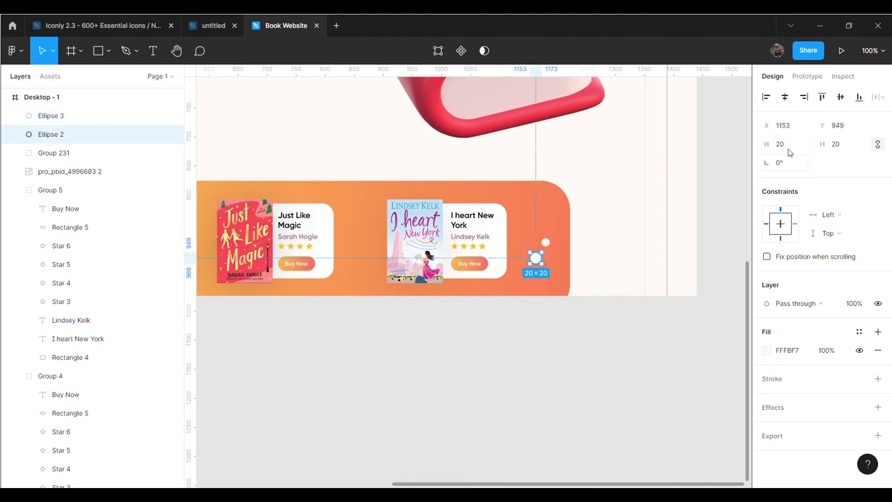
pyautogui.click(548, 245)
pyautogui.click(794, 146)
pyautogui.write('11')
pyautogui.press('Return')
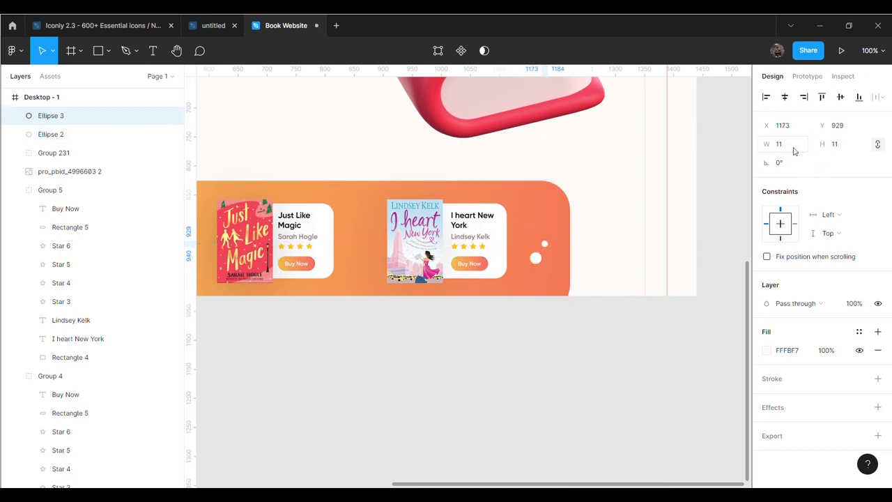
pyautogui.hotkey('ctrl', 'd')
pyautogui.hotkey('ctrl', 'd')
pyautogui.hotkey('shift', 'Down')
pyautogui.press('Down')
pyautogui.press('Down')
pyautogui.press('Down')
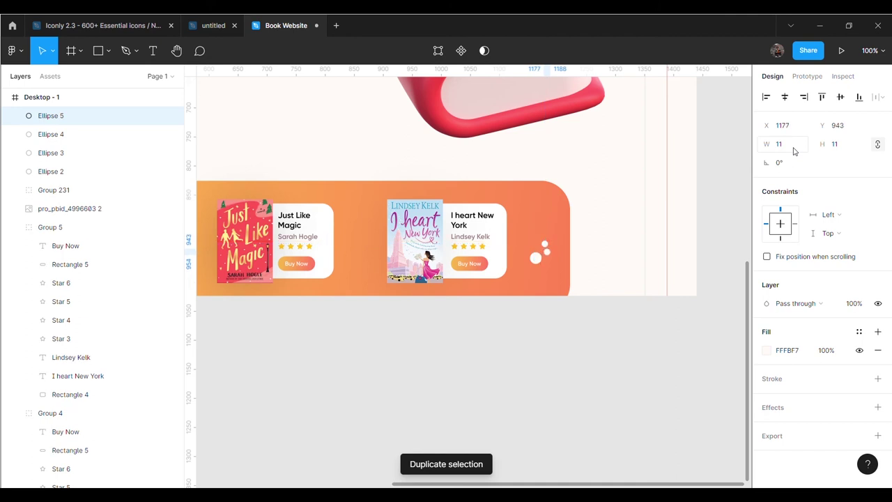
pyautogui.click(784, 143)
pyautogui.write('7')
pyautogui.press('Return')
# - Paste the red quote mark above the band's top-left and dismiss Missing fonts
pyautogui.hotkey('ctrl', 'v')
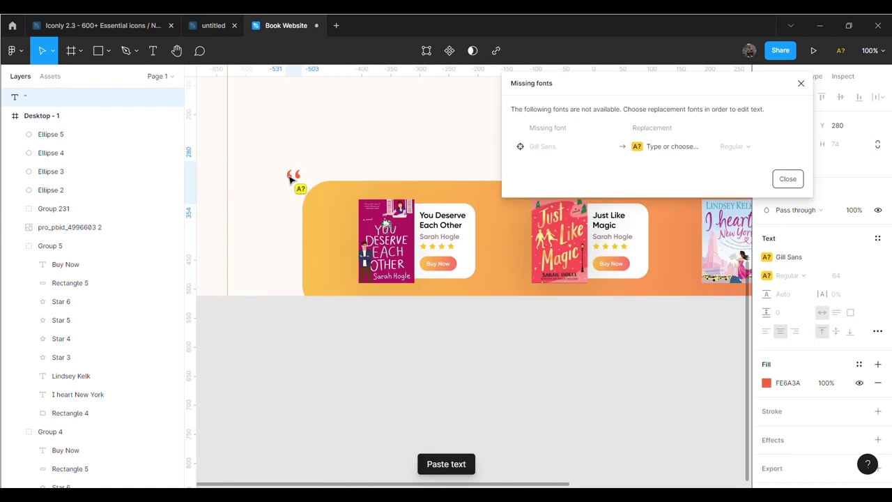
pyautogui.click(777, 185)
pyautogui.click(688, 393)
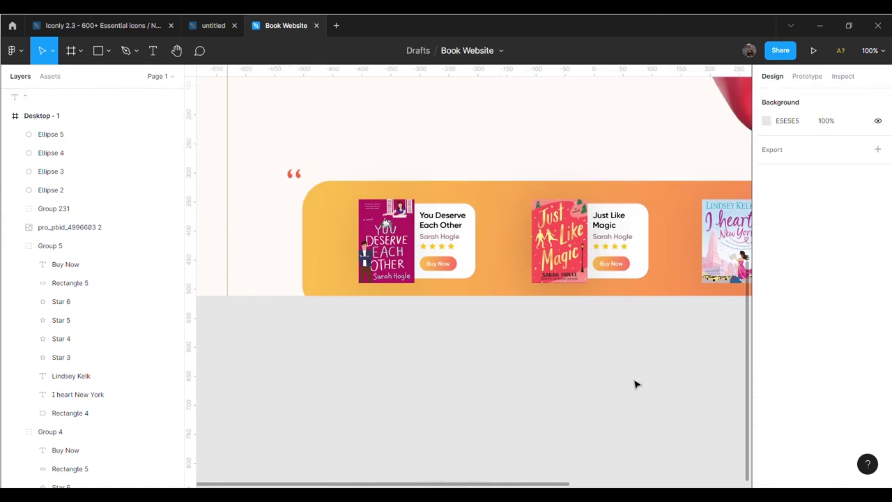
# - Draw a small circle with the Ellipse tool in the grey area
pyautogui.scroll(2, 629, 381)
pyautogui.scroll(3, 629, 382)
pyautogui.scroll(3, 627, 379)
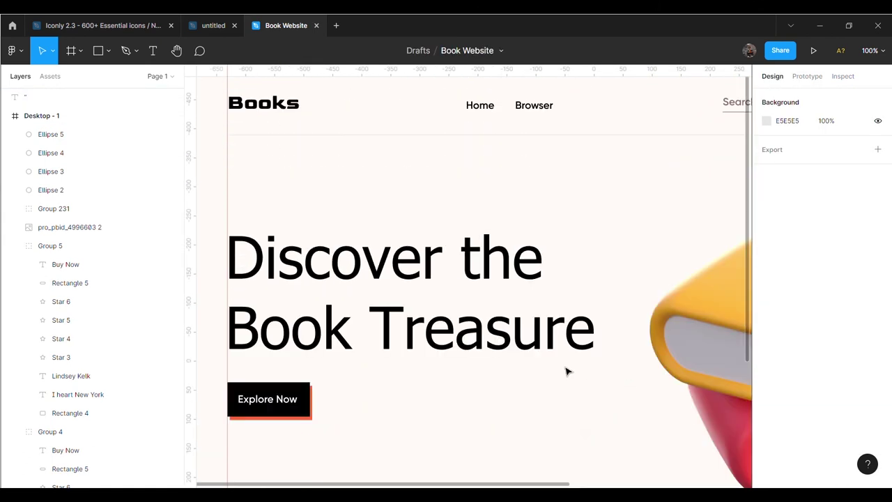
pyautogui.moveTo(448, 484); pyautogui.dragTo(399, 482)
pyautogui.keyDown('ctrl'); pyautogui.scroll(2, 504, 169); pyautogui.keyUp('ctrl')
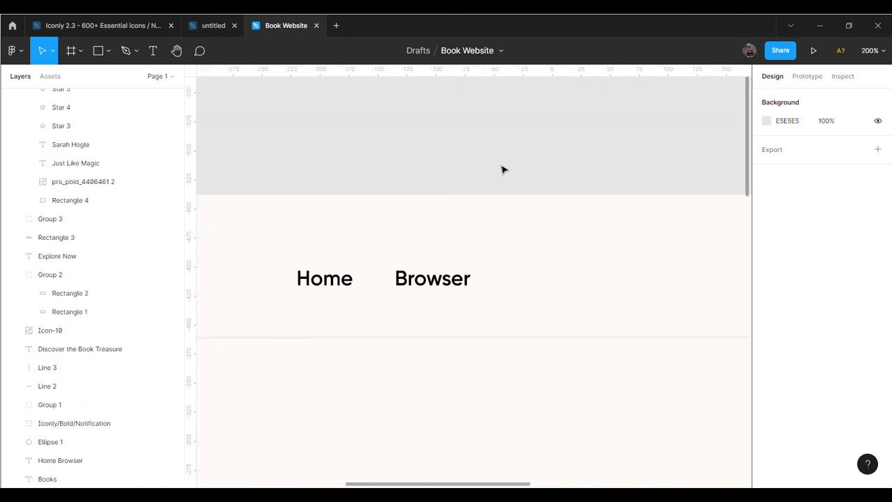
pyautogui.click(108, 51)
pyautogui.click(104, 120)
pyautogui.moveTo(363, 151); pyautogui.dragTo(378, 166)
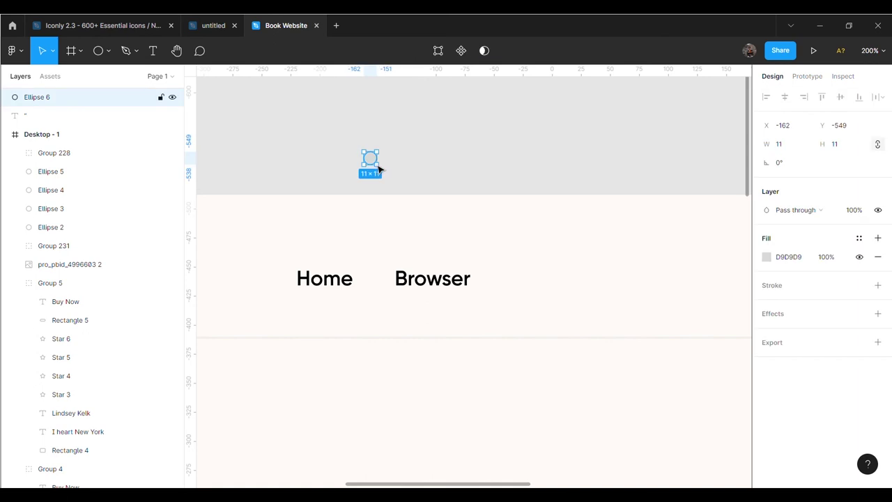
# - Fill the circle pink FF656A and size it to 6×6
pyautogui.click(767, 257)
pyautogui.click(739, 434)
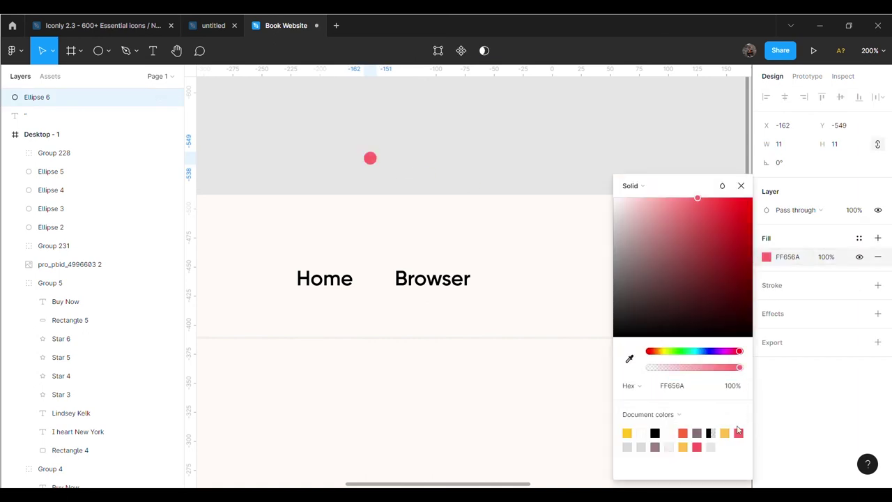
pyautogui.write('8')
pyautogui.press('Return')
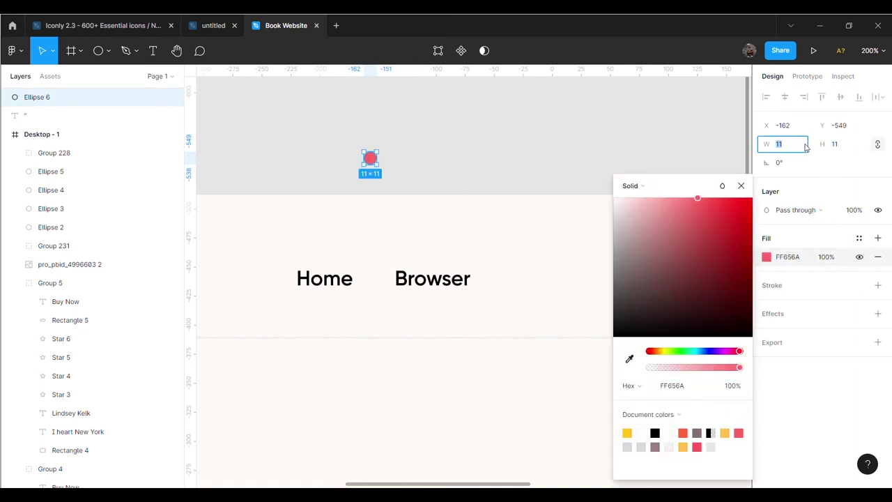
pyautogui.write('6')
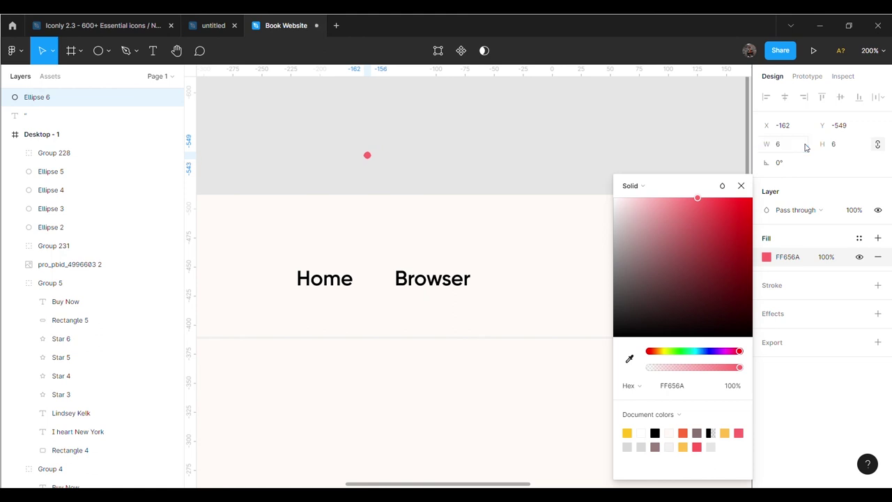
pyautogui.press('Return')
pyautogui.click(485, 50)
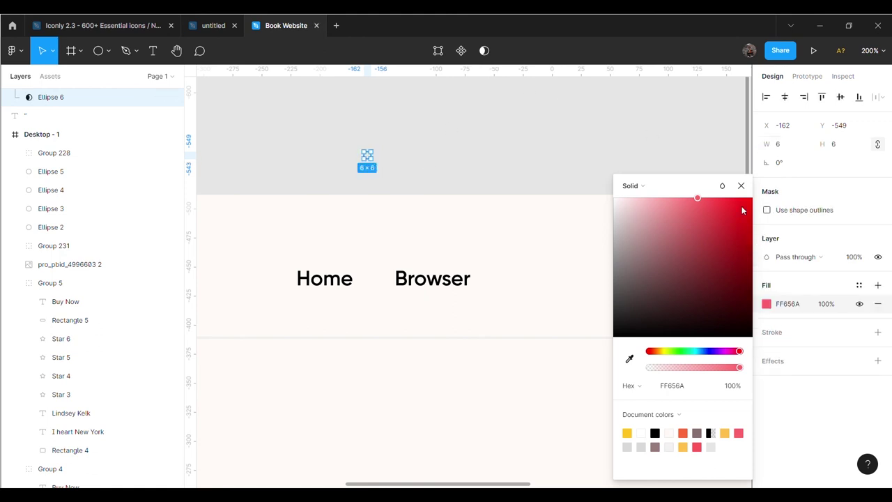
pyautogui.click(624, 183)
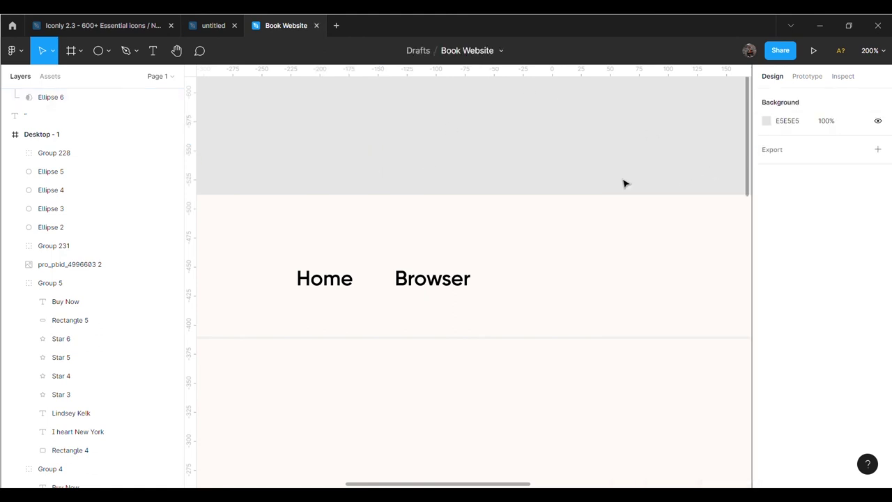
# - Pull the dot out of the Mask group, place it above Home, then bring up Iconly
pyautogui.scroll(1, 103, 124)
pyautogui.click(97, 101)
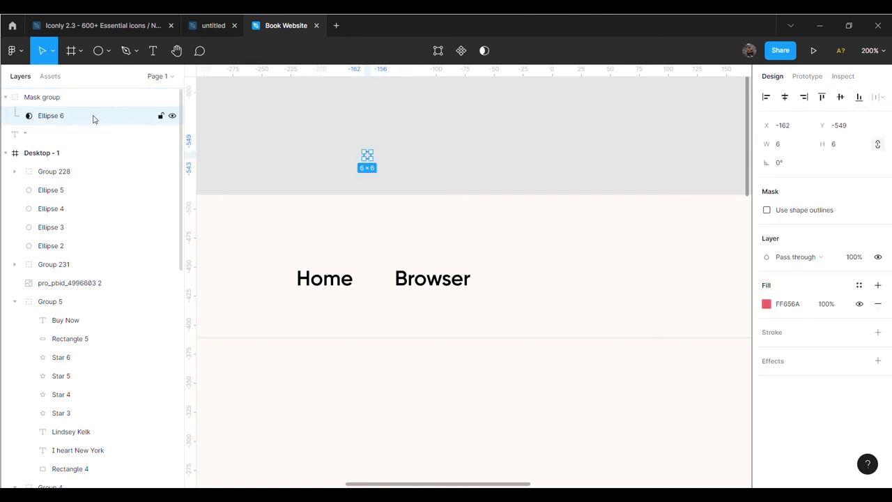
pyautogui.moveTo(93, 116); pyautogui.dragTo(95, 98)
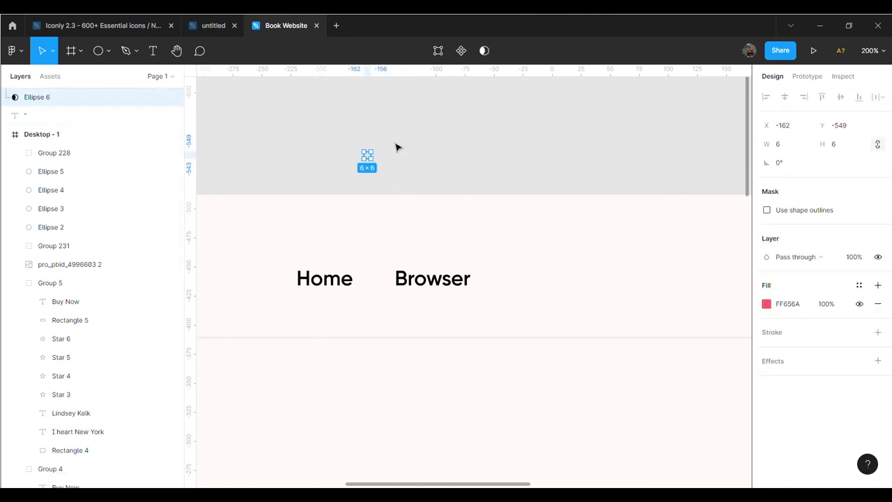
pyautogui.click(485, 50)
pyautogui.moveTo(368, 159); pyautogui.dragTo(361, 271)
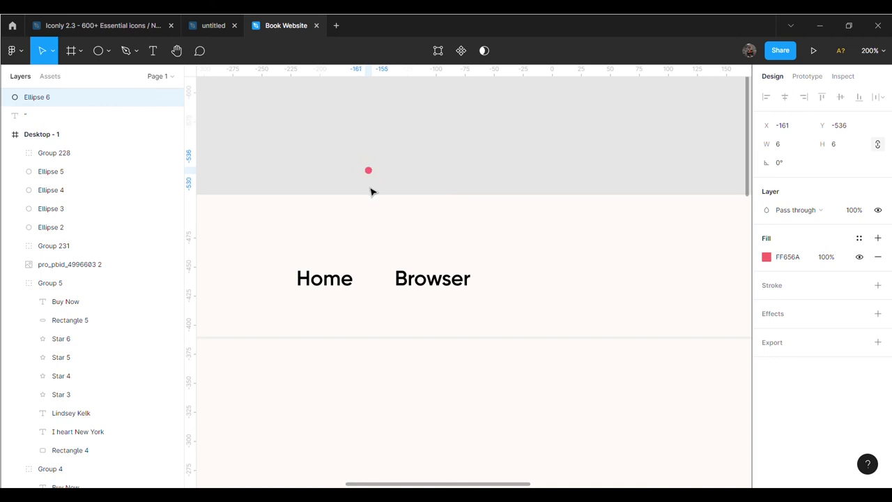
pyautogui.click(442, 163)
pyautogui.click(357, 264)
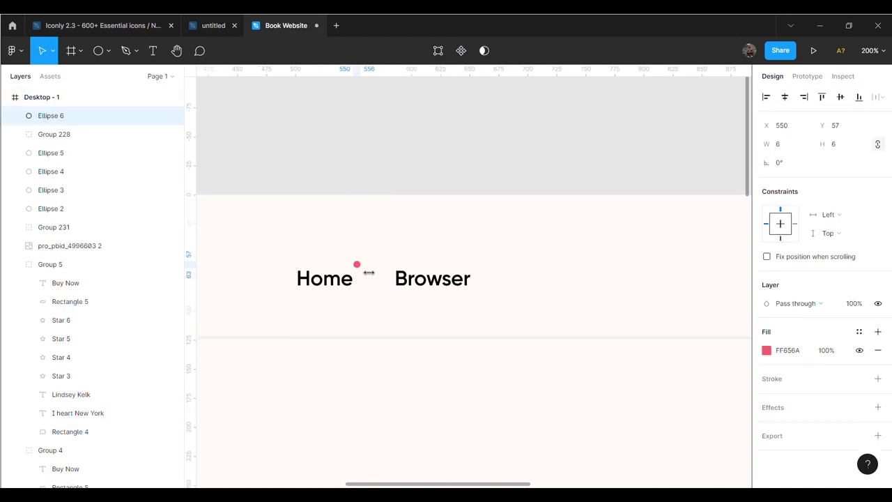
pyautogui.click(101, 25)
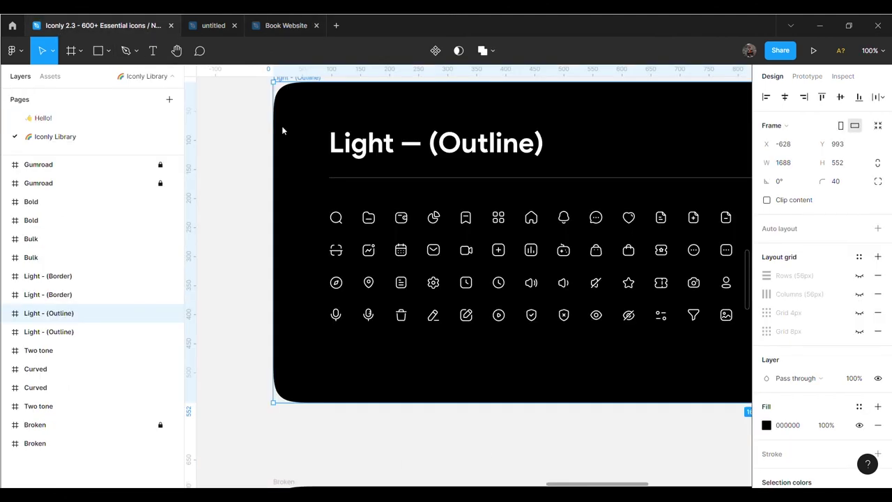
# - Copy the Arrow - Down 2 icon from Iconly and paste it into Book Website
pyautogui.moveTo(569, 485)
pyautogui.mouseDown()
pyautogui.moveTo(695, 482)
pyautogui.moveTo(681, 481)
pyautogui.mouseUp()
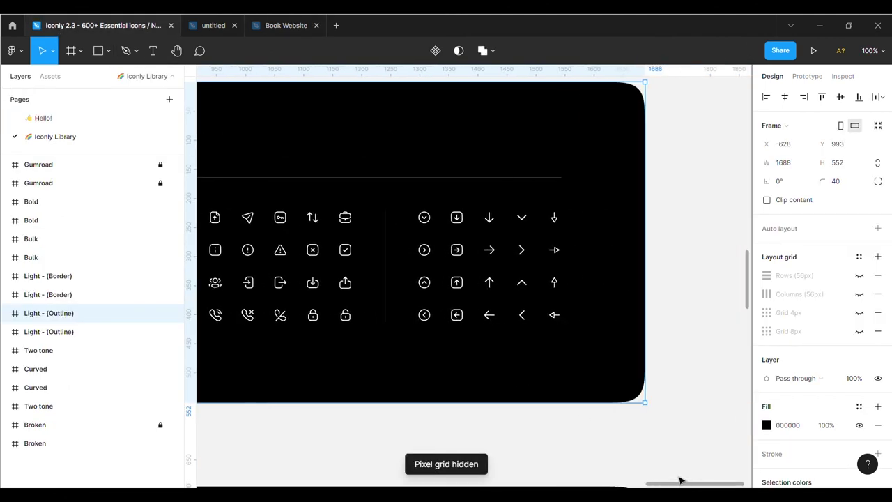
pyautogui.click(523, 218)
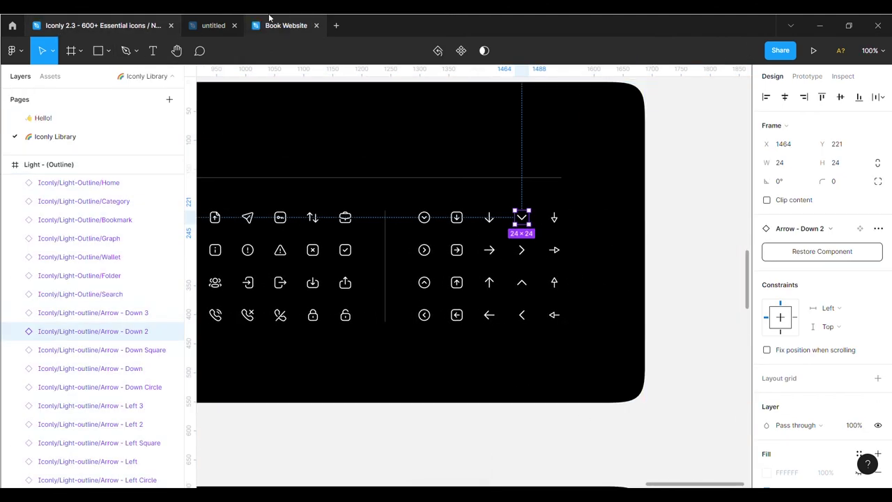
pyautogui.click(283, 25)
pyautogui.click(417, 106)
pyautogui.hotkey('ctrl', 'v')
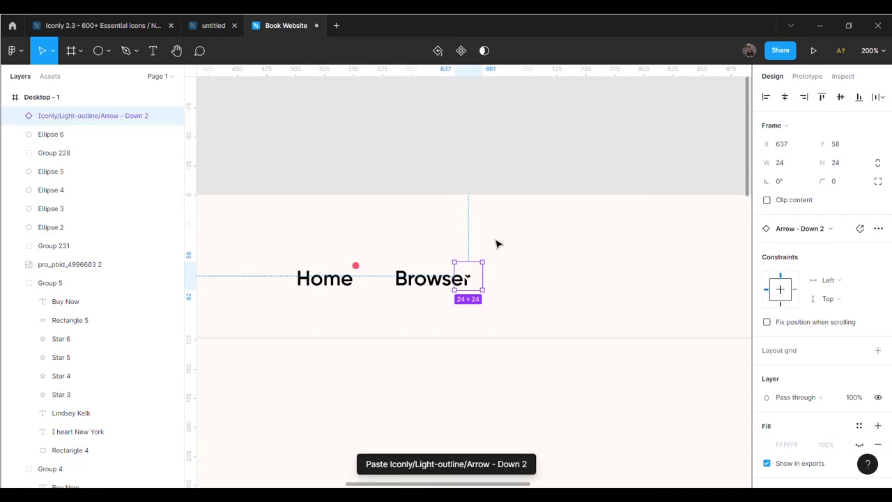
# - Recolour the arrow dark, set it just right of Browser, and resize it to 18×18
pyautogui.scroll(-3, 765, 340)
pyautogui.click(767, 323)
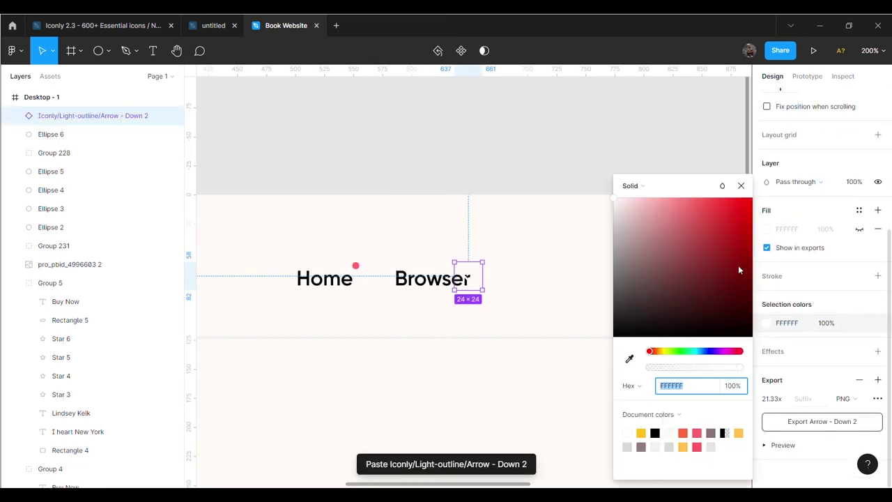
pyautogui.click(500, 248)
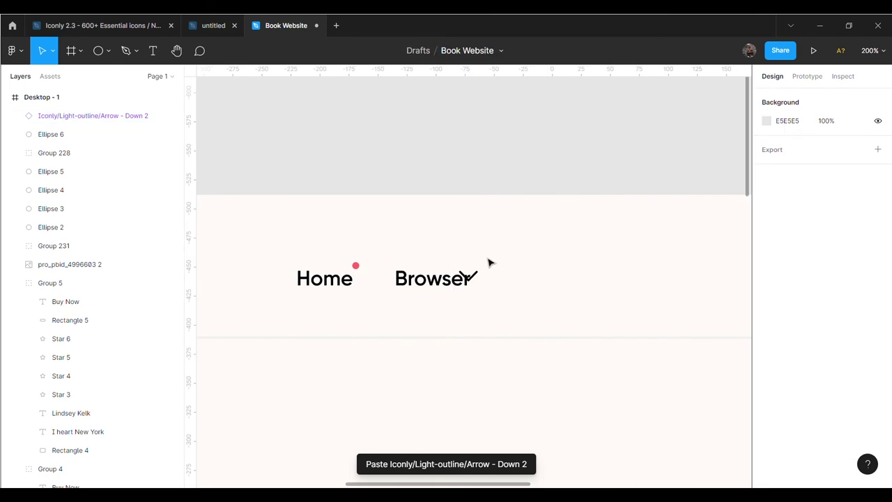
pyautogui.click(488, 285)
pyautogui.moveTo(494, 289); pyautogui.dragTo(502, 287)
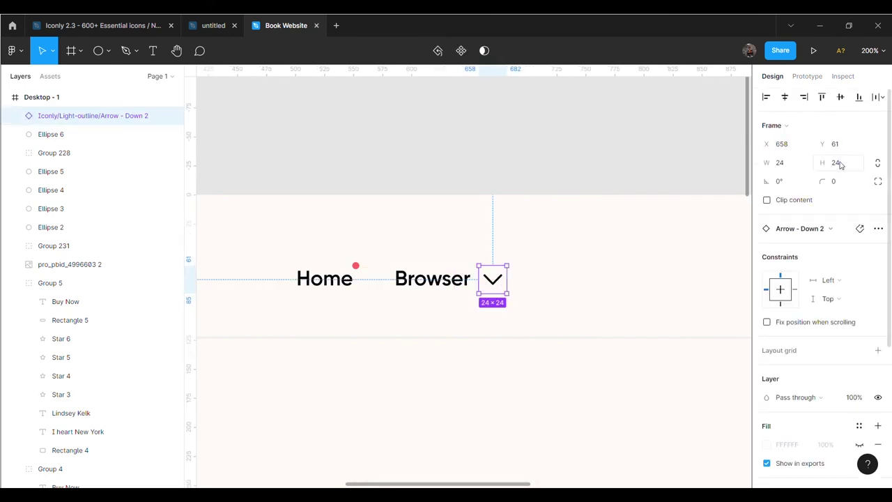
pyautogui.click(792, 164)
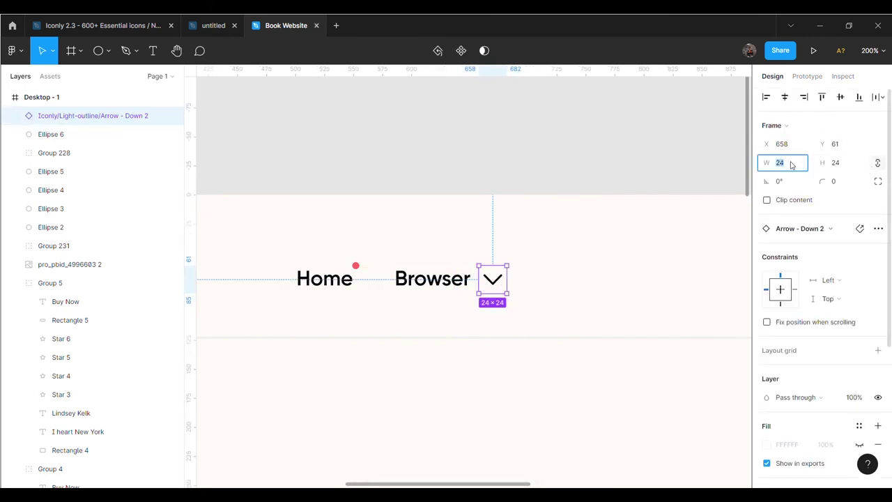
pyautogui.write('18')
pyautogui.press('Return')
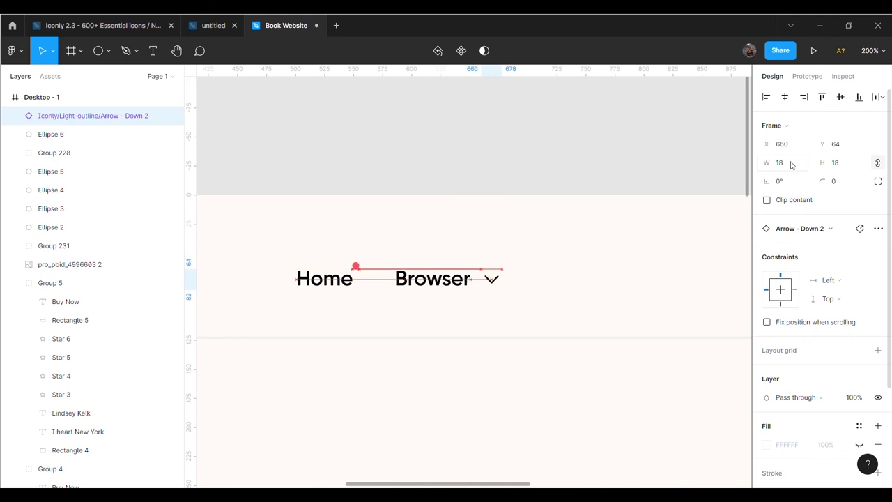
pyautogui.click(572, 140)
pyautogui.press('-')
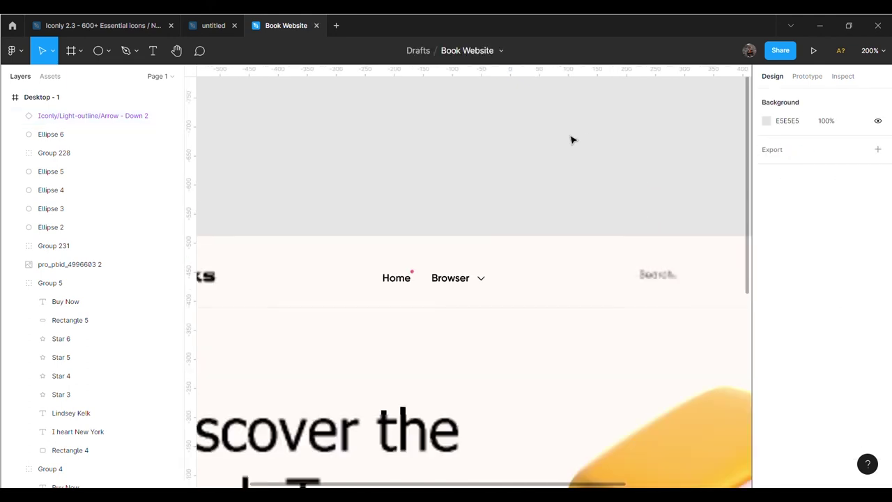
pyautogui.press('-')
pyautogui.scroll(-2, 571, 140)
pyautogui.scroll(-2, 734, 115)
pyautogui.hscroll(2, 675, 158)
pyautogui.hotkey('shift', '0')
pyautogui.scroll(5, 583, 213)
pyautogui.moveTo(582, 207); pyautogui.dragTo(829, 183)
pyautogui.rightClick(614, 210)
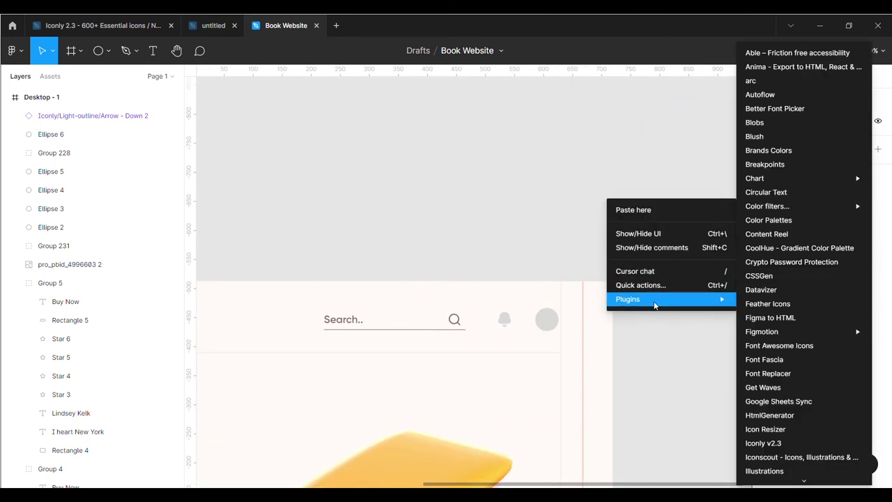
pyautogui.click(763, 250)
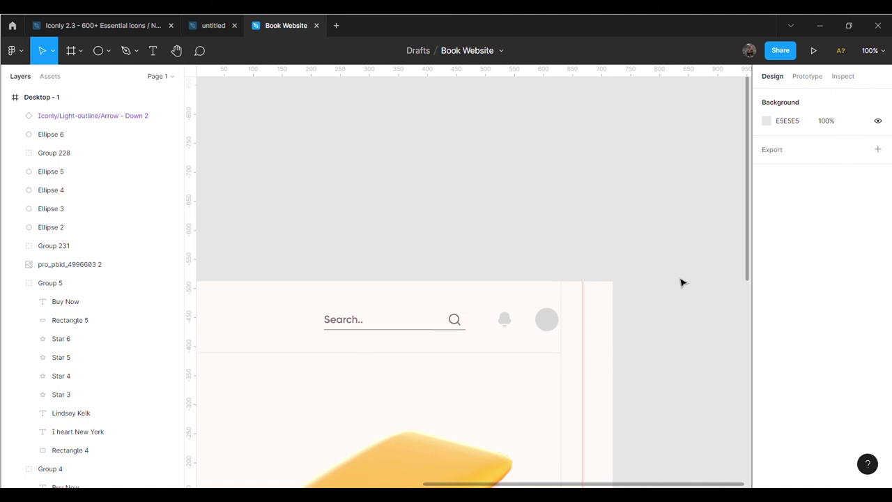
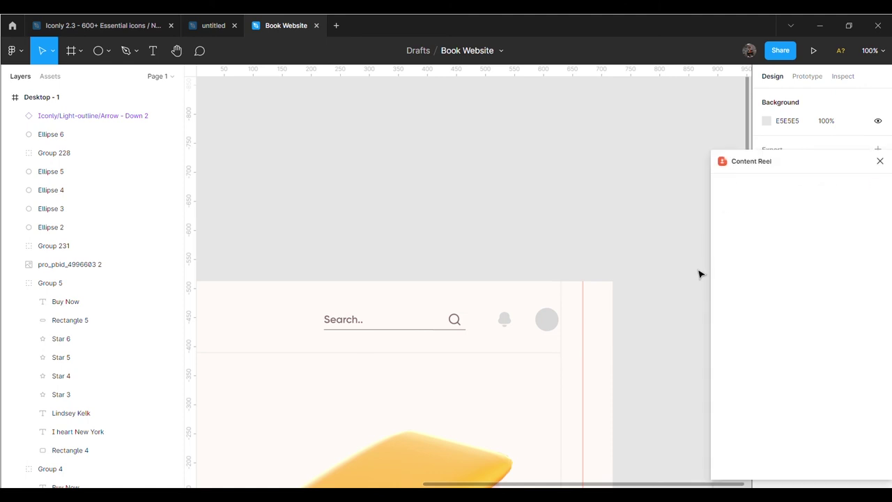
# - Fill the header's Ellipse 1 with the first Content Reel avatar photo, then close the plugin
pyautogui.click(775, 192)
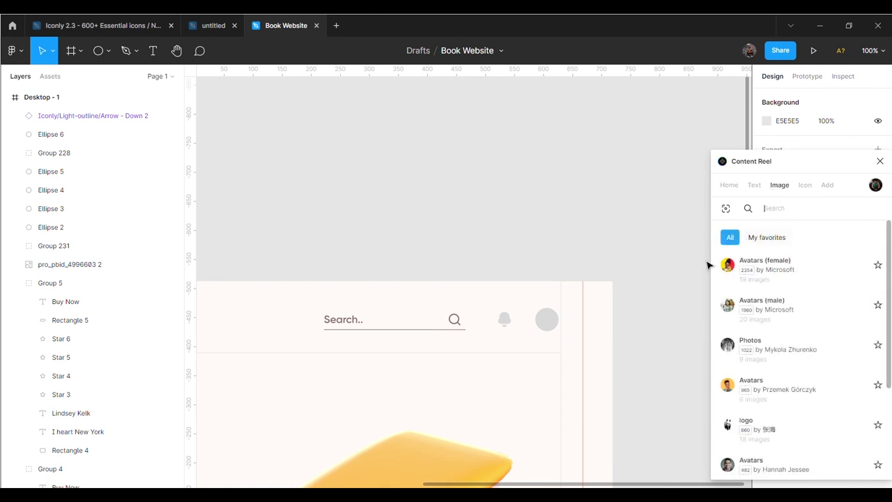
pyautogui.click(765, 384)
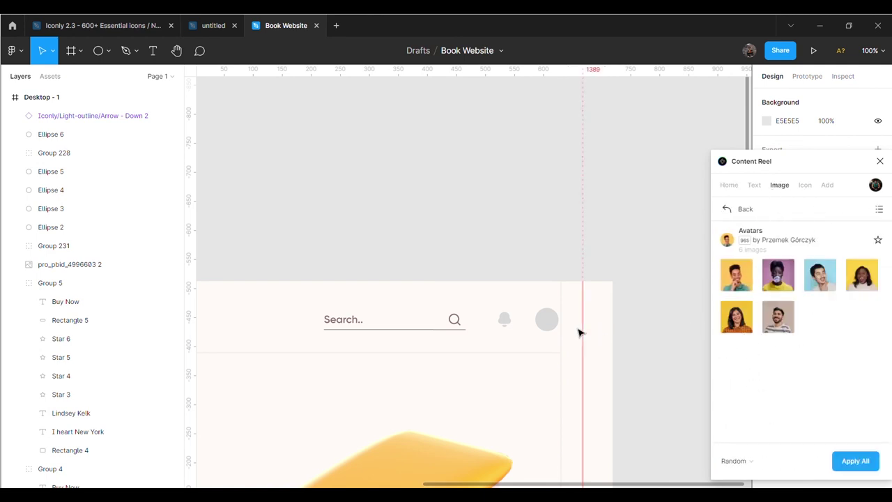
pyautogui.click(547, 319)
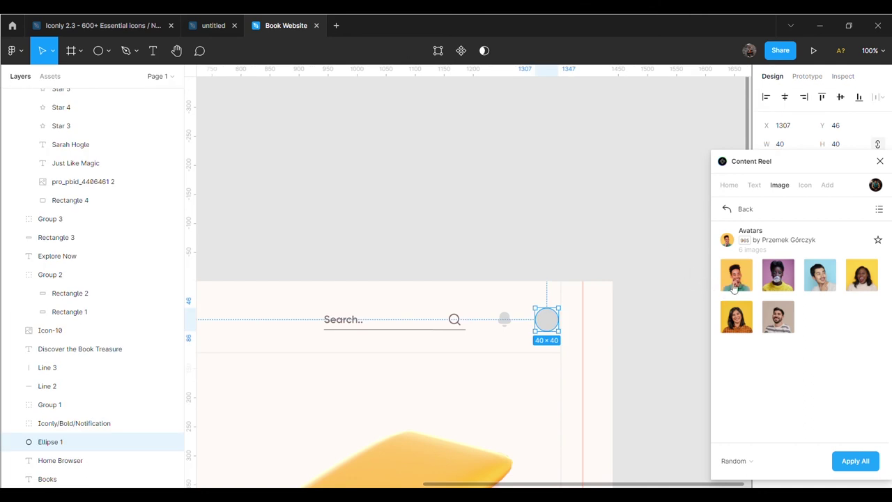
pyautogui.click(738, 292)
pyautogui.click(637, 236)
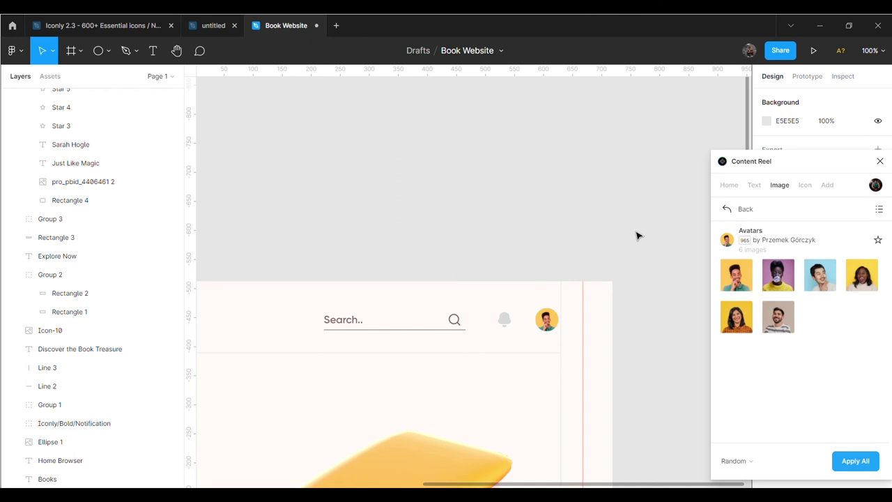
pyautogui.click(879, 161)
pyautogui.hotkey('ctrl', '-')
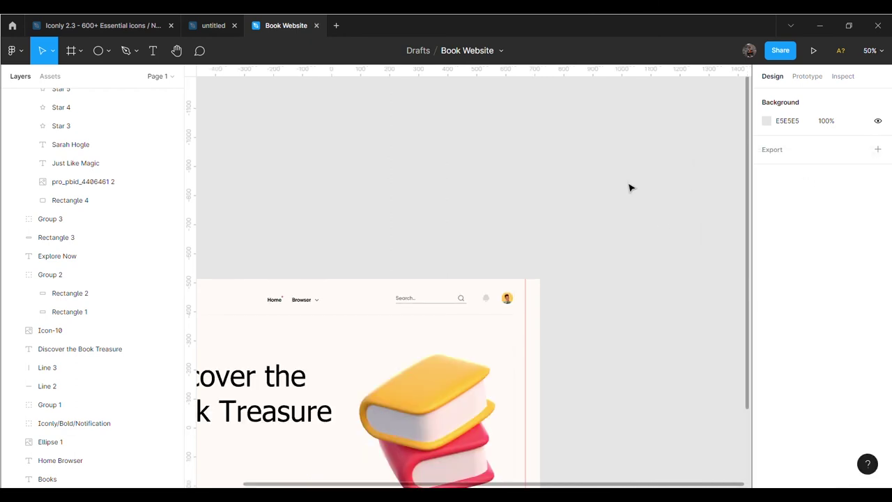
# - Paste the yellow 13-point Star 1 and place it at the book illustration's upper-left
pyautogui.hotkey('ctrl', '-')
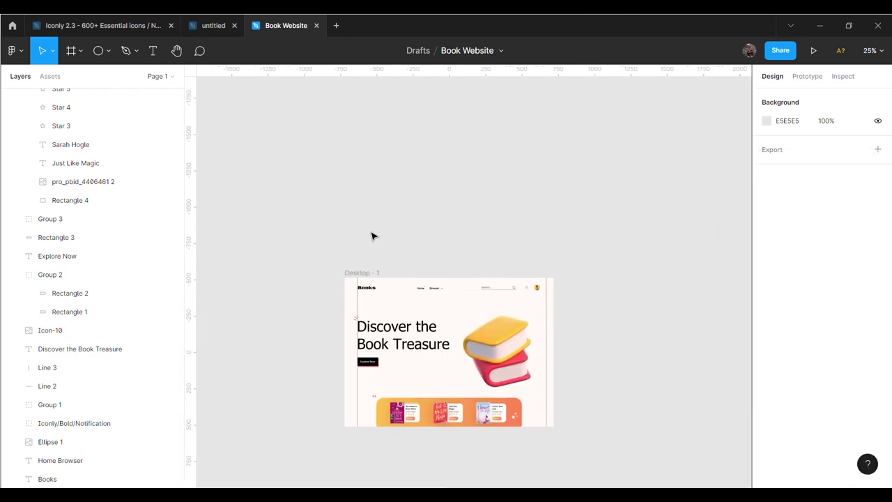
pyautogui.hotkey('ctrl', '+')
pyautogui.hotkey('ctrl', '+')
pyautogui.hotkey('ctrl', 'v')
pyautogui.moveTo(481, 297); pyautogui.dragTo(262, 278)
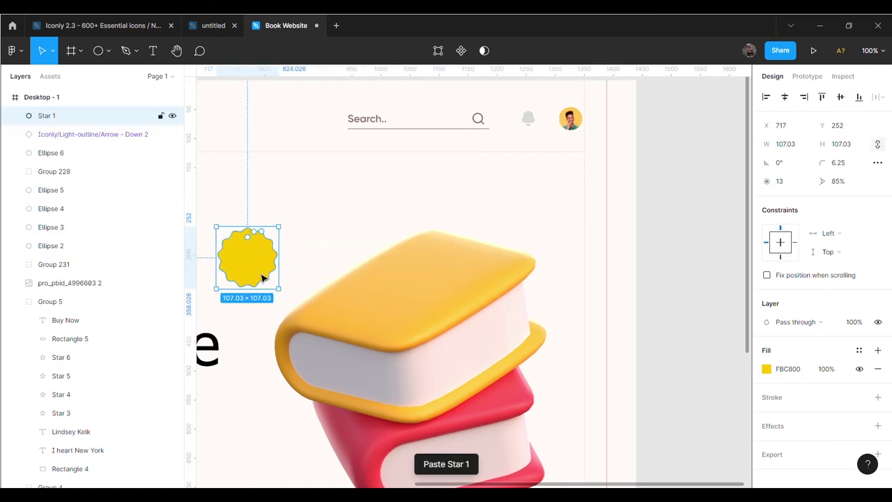
pyautogui.moveTo(493, 483); pyautogui.dragTo(416, 482)
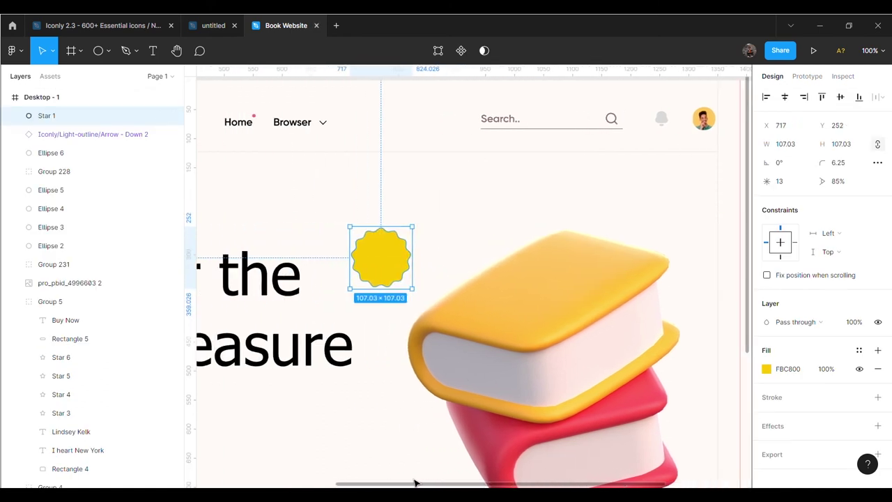
pyautogui.hotkey('ctrl', '-')
pyautogui.moveTo(430, 279); pyautogui.dragTo(447, 272)
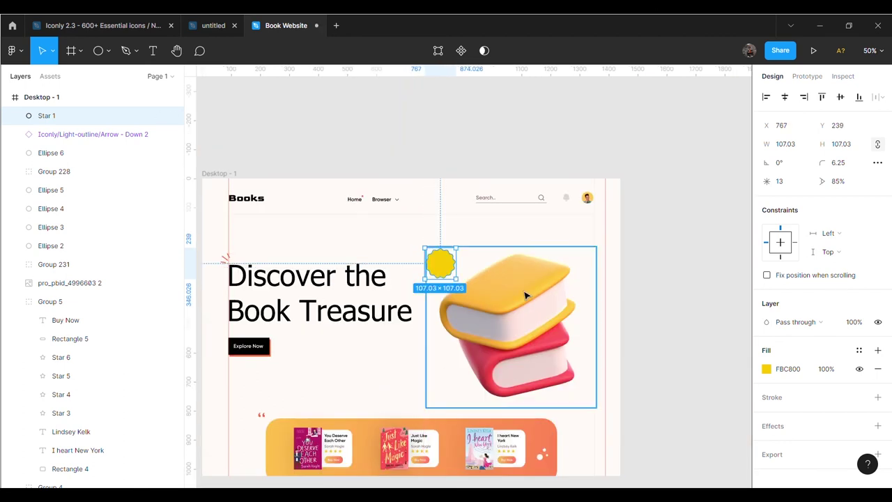
pyautogui.click(669, 320)
# - Add a 'New Edition' text layer with font size 18
pyautogui.click(153, 50)
pyautogui.click(304, 134)
pyautogui.write('New Edition')
pyautogui.press('Escape')
pyautogui.click(840, 275)
pyautogui.write('18')
pyautogui.press('Return')
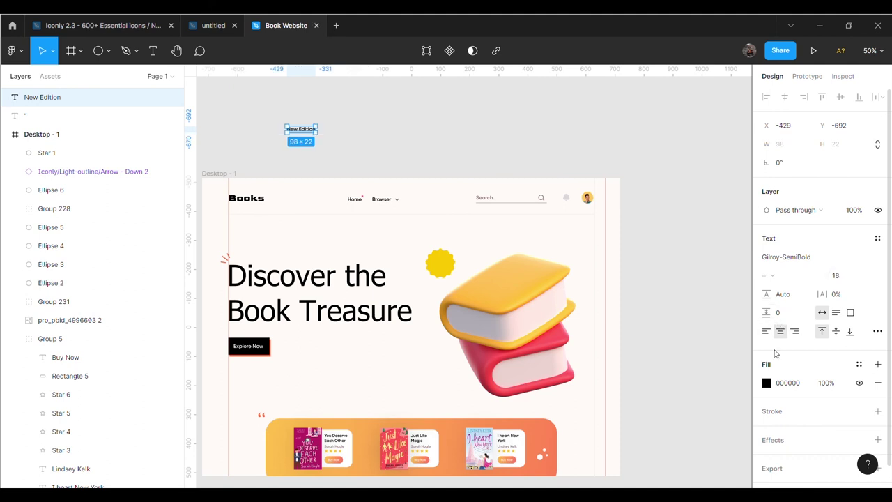
# - Narrow the 'New Edition' box to wrap onto two lines and move it onto the star
pyautogui.click(767, 383)
pyautogui.write('FFFFFF')
pyautogui.click(306, 134)
pyautogui.moveTo(325, 136)
pyautogui.mouseDown()
pyautogui.moveTo(309, 137)
pyautogui.moveTo(440, 263)
pyautogui.mouseUp()
pyautogui.click(314, 139)
pyautogui.scroll(-2, 769, 365)
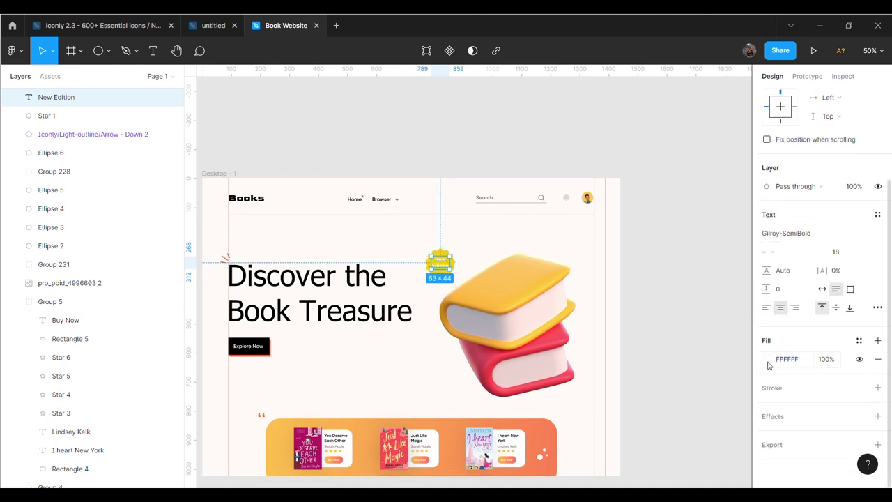
# - Make the label black (000000) in the Gilroy-Bold font
pyautogui.click(769, 359)
pyautogui.write('000000')
pyautogui.press('Return')
pyautogui.click(802, 233)
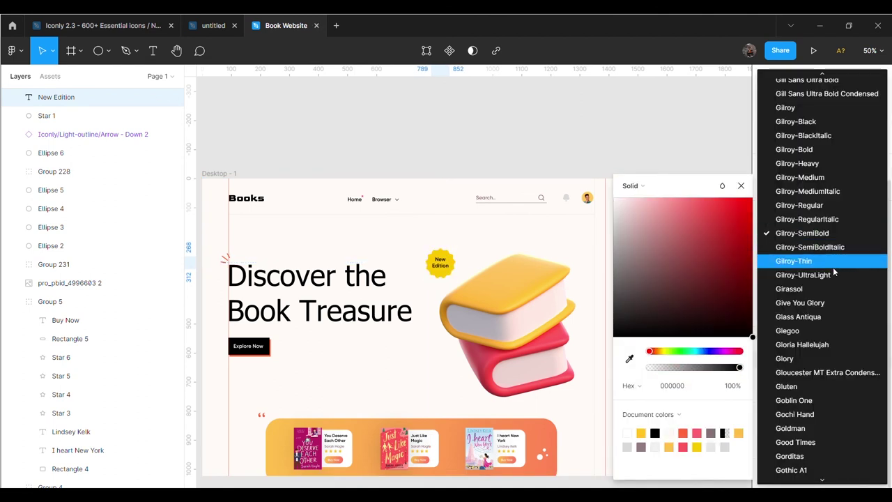
pyautogui.click(808, 149)
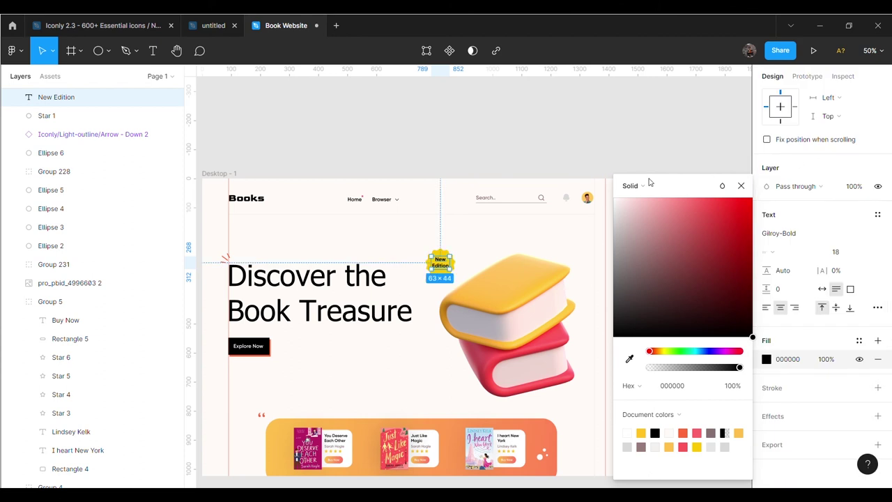
pyautogui.click(585, 144)
# - Centre the New Edition label precisely on the yellow star badge
pyautogui.hotkey('shift', '0')
pyautogui.click(417, 249)
pyautogui.moveTo(427, 245); pyautogui.dragTo(427, 247)
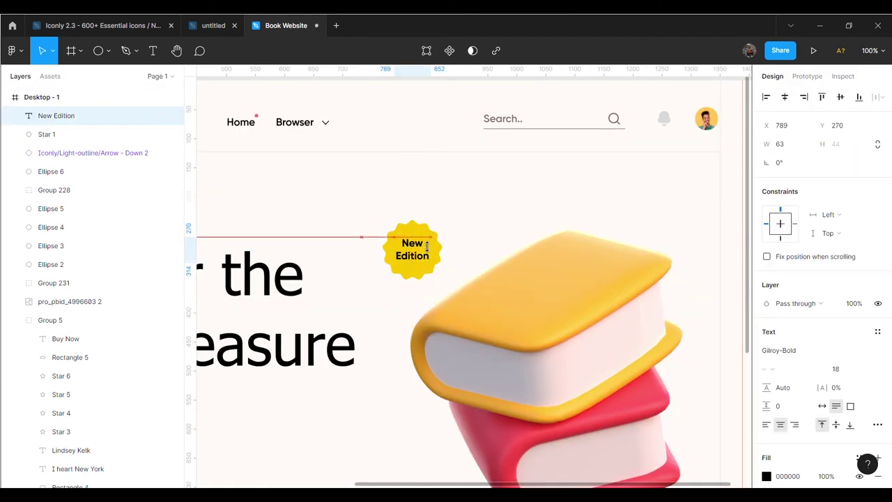
pyautogui.press('Left')
pyautogui.press('Left')
pyautogui.press('Left')
pyautogui.click(481, 227)
pyautogui.press('-')
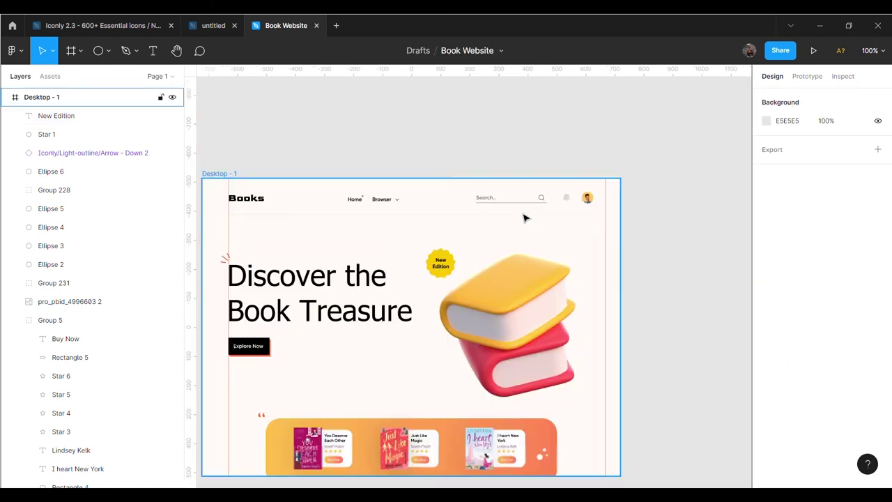
# - Paste the orange sparkle Group 202 and place it beside the red book's lower-right edge
pyautogui.scroll(-2, 591, 235)
pyautogui.scroll(2, 655, 306)
pyautogui.scroll(2, 651, 289)
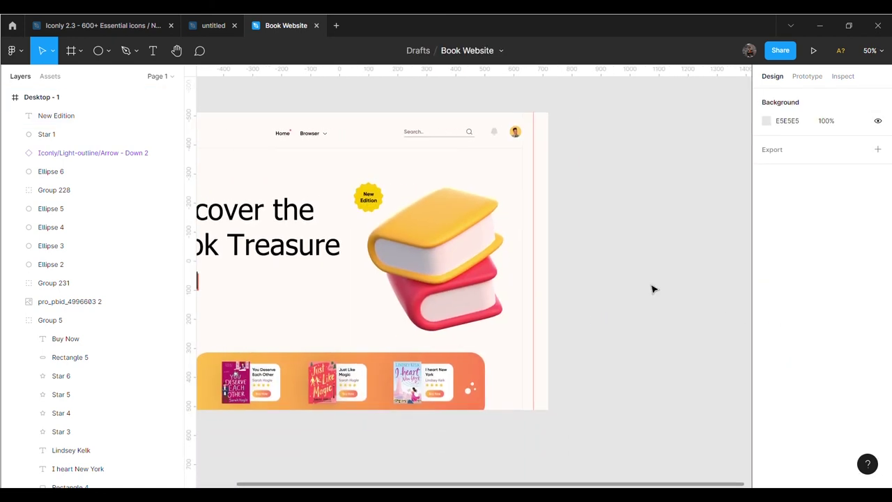
pyautogui.scroll(2, 659, 286)
pyautogui.scroll(-5, 662, 283)
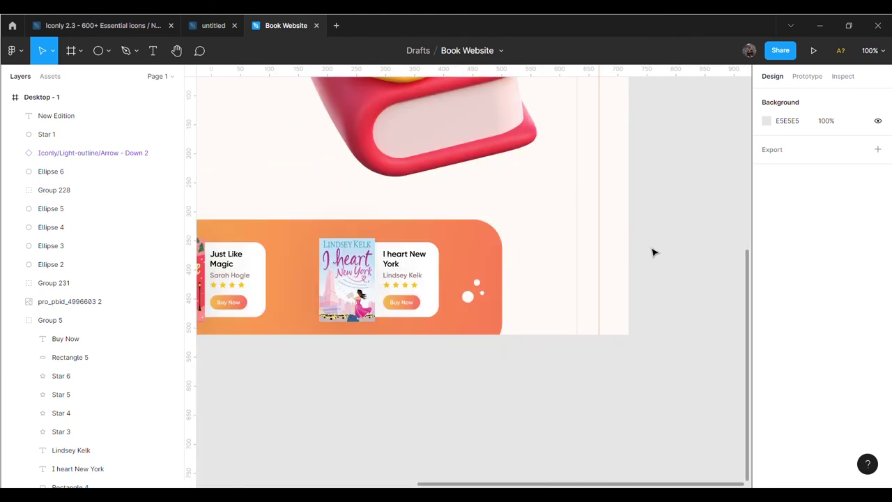
pyautogui.hotkey('ctrl', 'v')
pyautogui.moveTo(468, 276); pyautogui.dragTo(577, 258)
pyautogui.scroll(3, 530, 265)
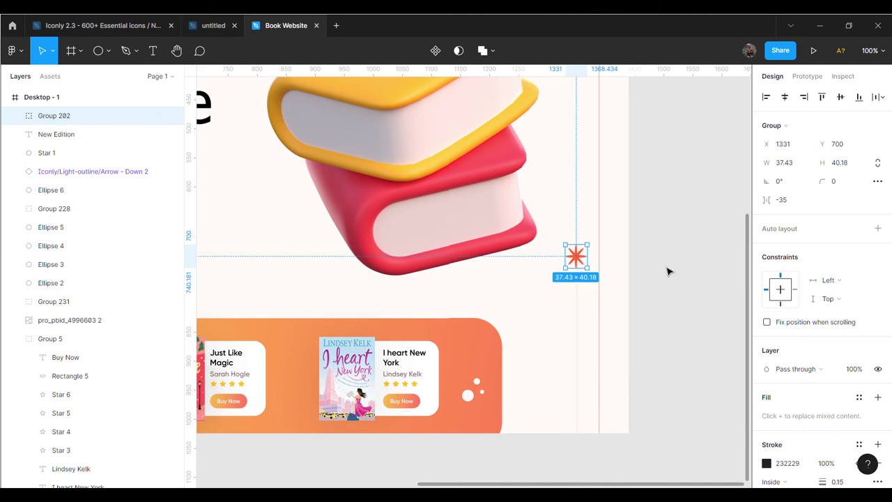
pyautogui.click(601, 275)
pyautogui.moveTo(576, 258); pyautogui.dragTo(575, 275)
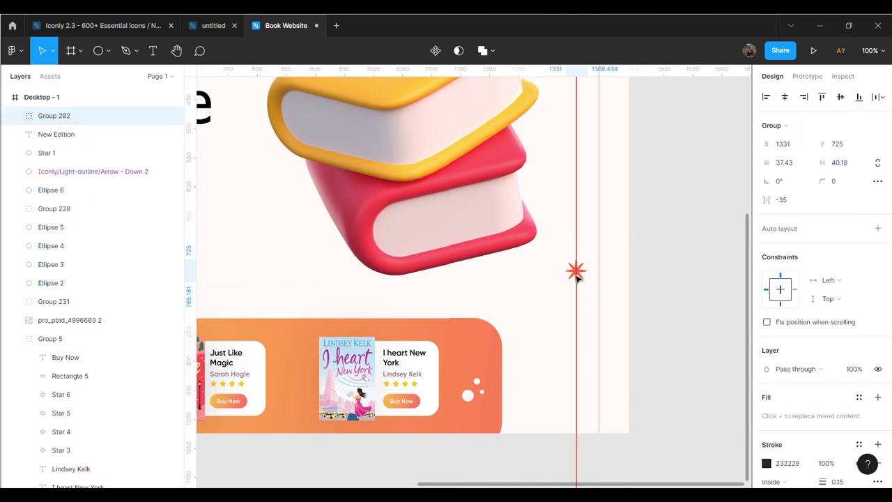
pyautogui.click(674, 277)
pyautogui.press('-')
pyautogui.hscroll(-4, 230, 419)
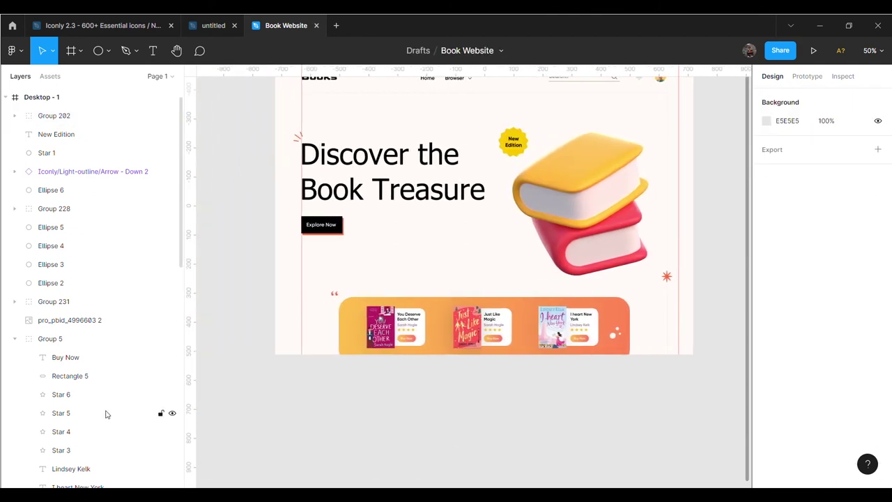
# - Zoom in and out to review the finished hero on the Dribbble shot HD - 1 frame
pyautogui.scroll(1, 418, 416)
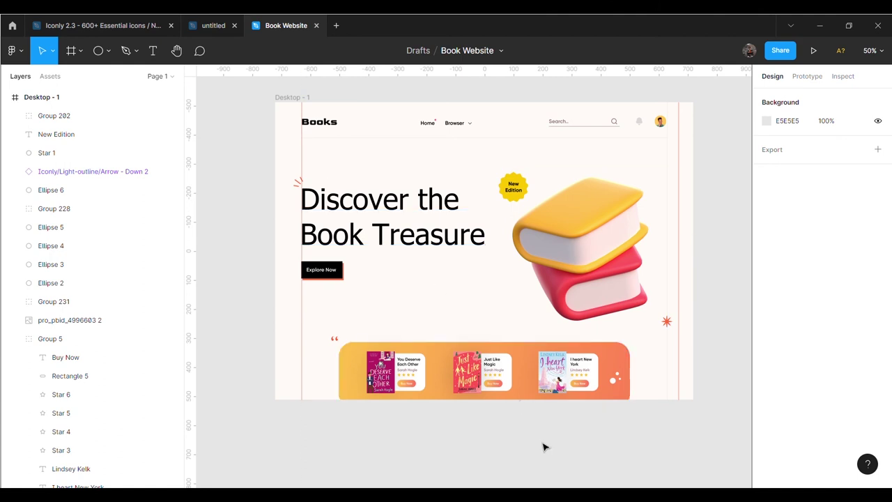
pyautogui.press('+')
pyautogui.press('-')
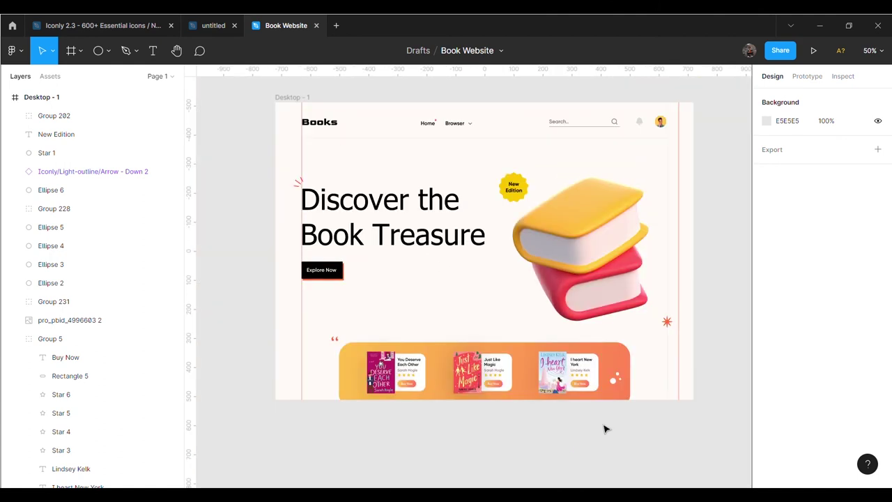